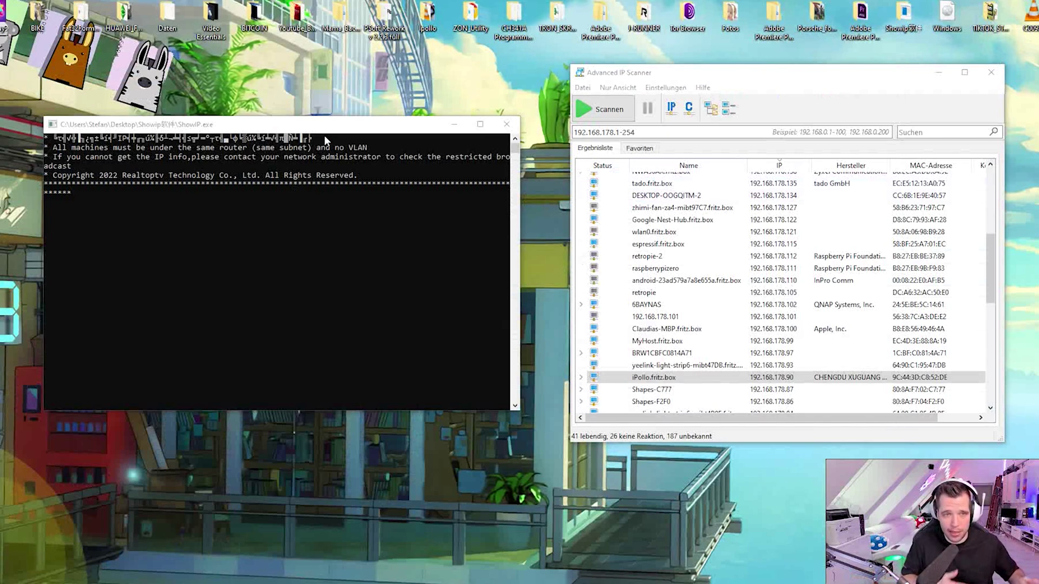
Step: Arrange the ShowIP and Advanced IP Scanner windows and scroll to the iPollo miner at 192.168.178.90
left_click(285, 122)
left_click_drag(285, 122, 281, 116)
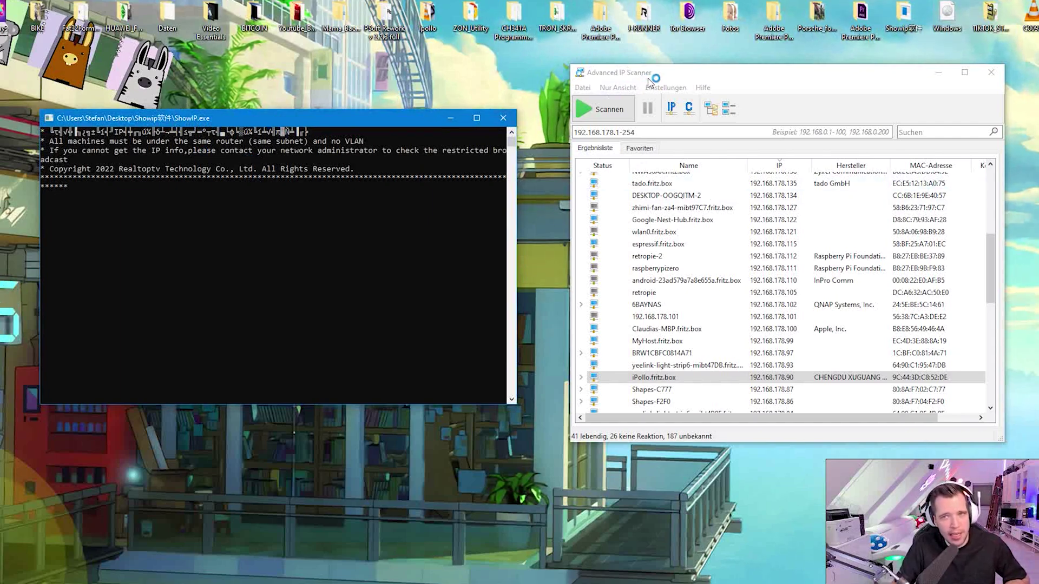
left_click_drag(647, 76, 631, 74)
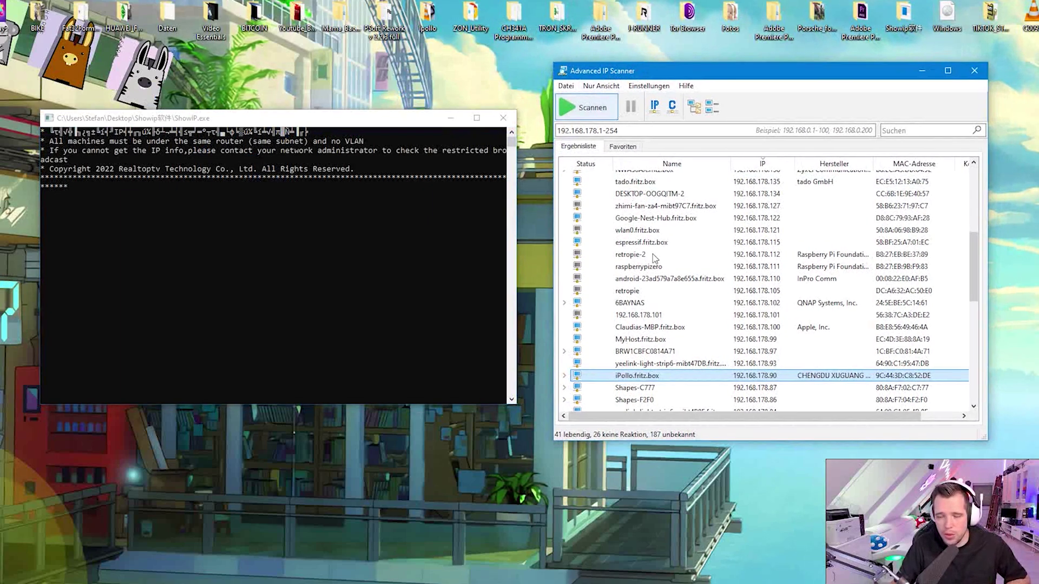
scroll(606, 351, "down", 3)
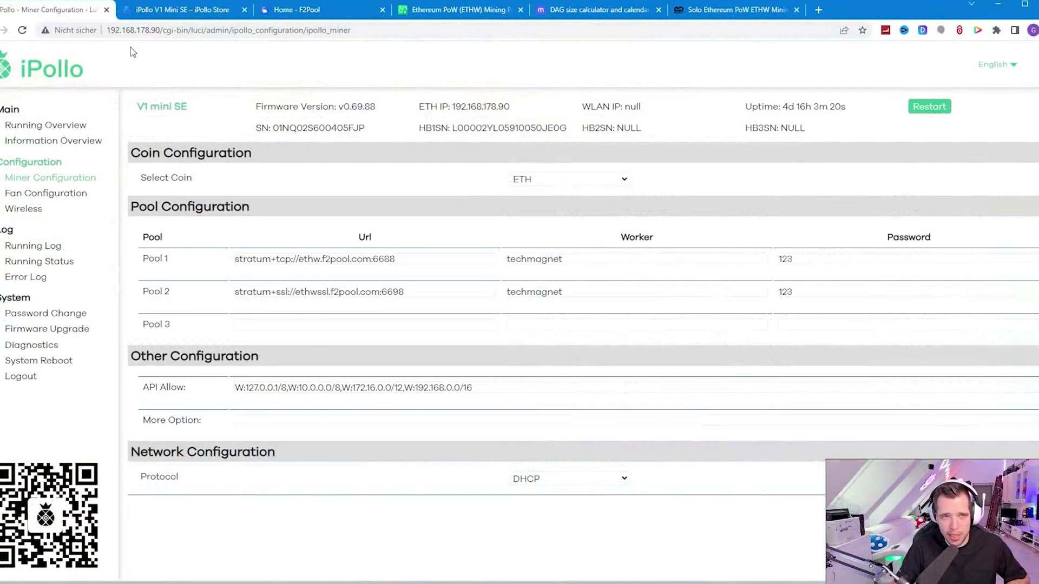
Step: Trim the browser address to the miner IP 192.168.178.90 and load the miner login page
left_click_drag(162, 30, 709, 25)
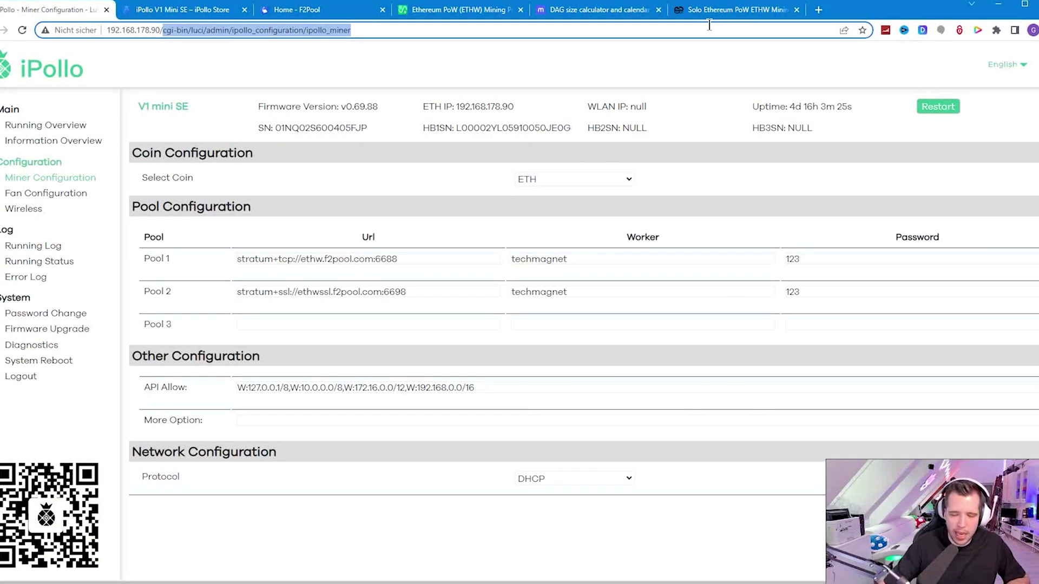
key("BackSpace")
key("Return")
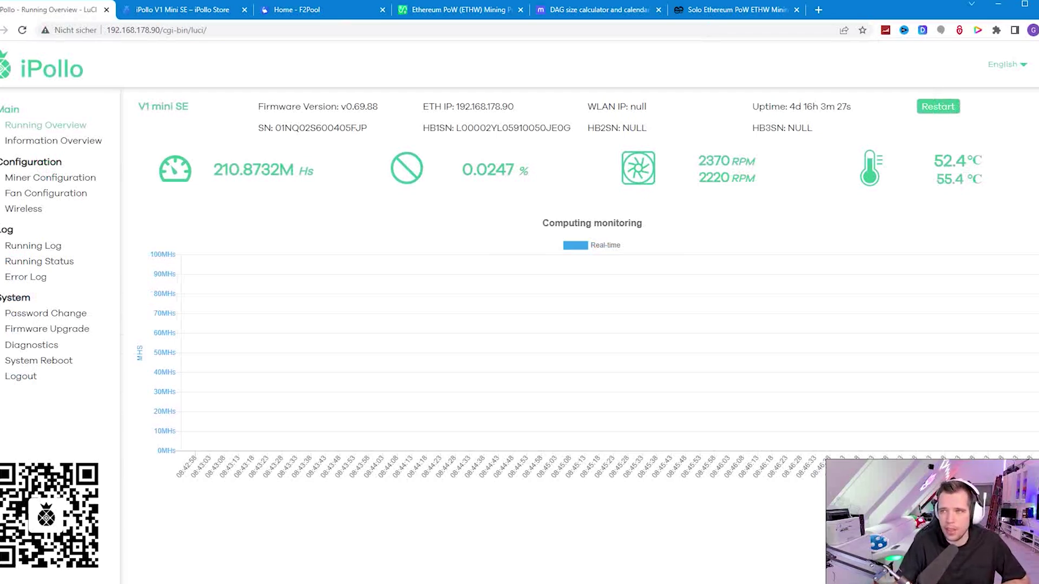
left_click(22, 378)
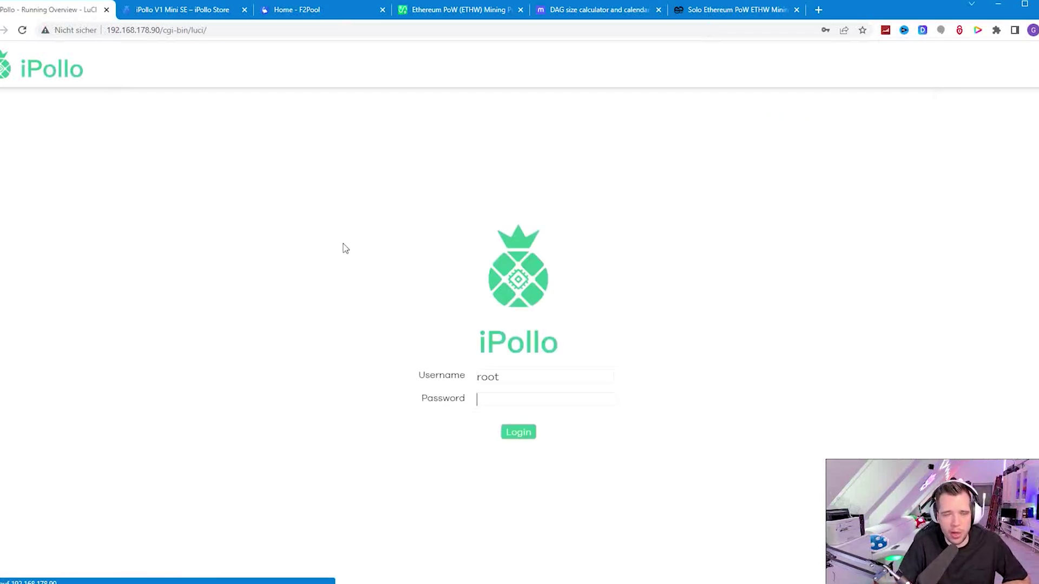
Step: Log in as root with the account password and dismiss Chrome's password-check warning
left_click(507, 403)
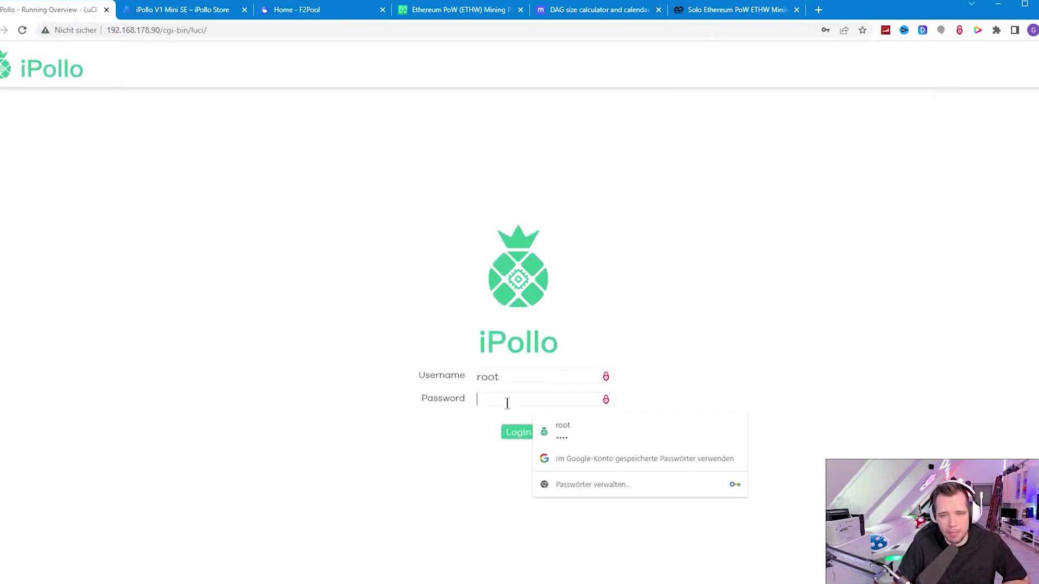
left_click(680, 343)
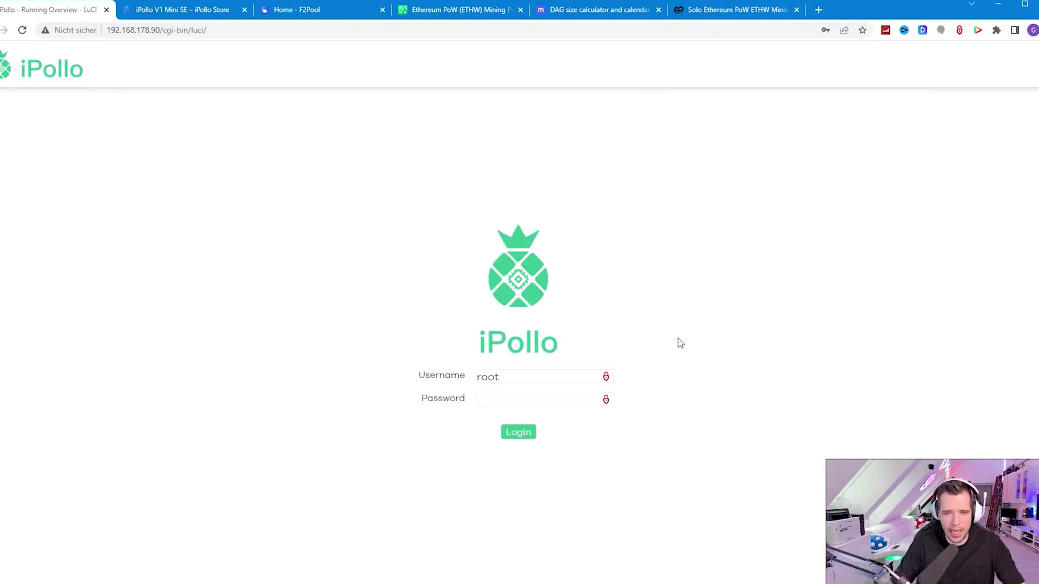
left_click(566, 404)
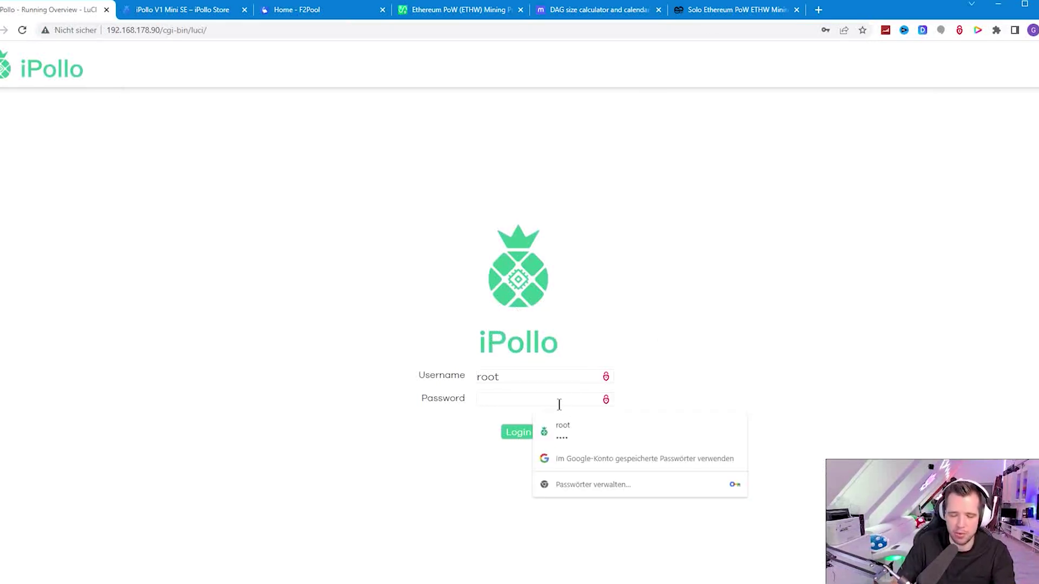
type("ro")
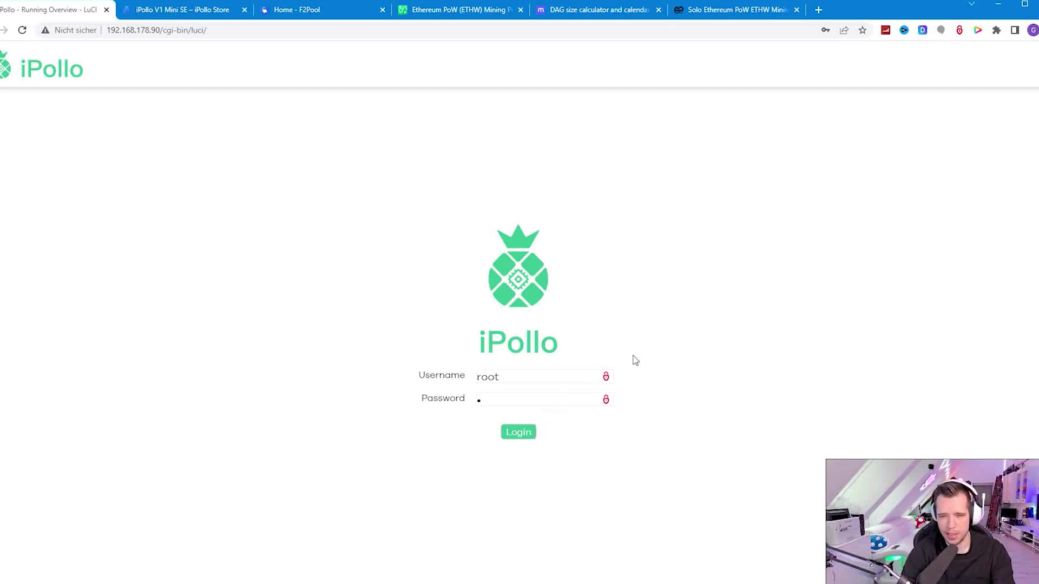
key("BackSpace")
type("r")
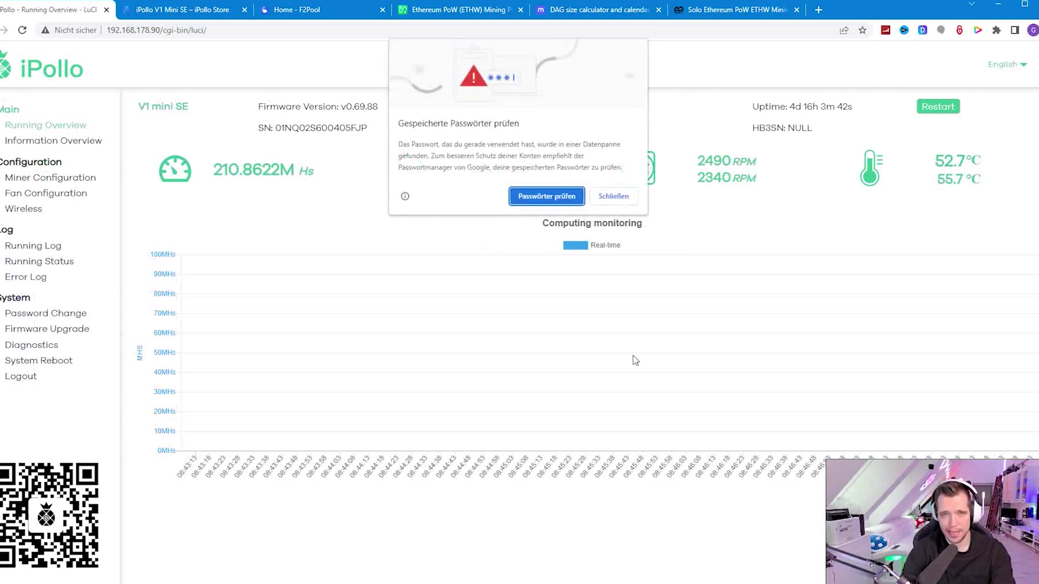
left_click(621, 197)
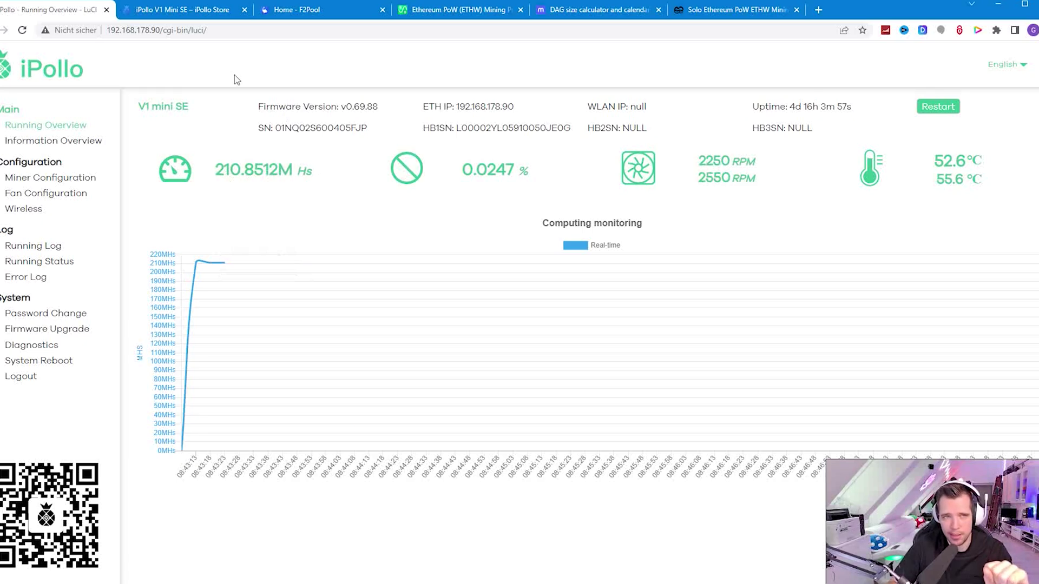
left_click(196, 11)
Step: Highlight the 200 (±10%) MH/s hashrate spec and compare it with the F2Pool dashboard
scroll(660, 355, "down", 2)
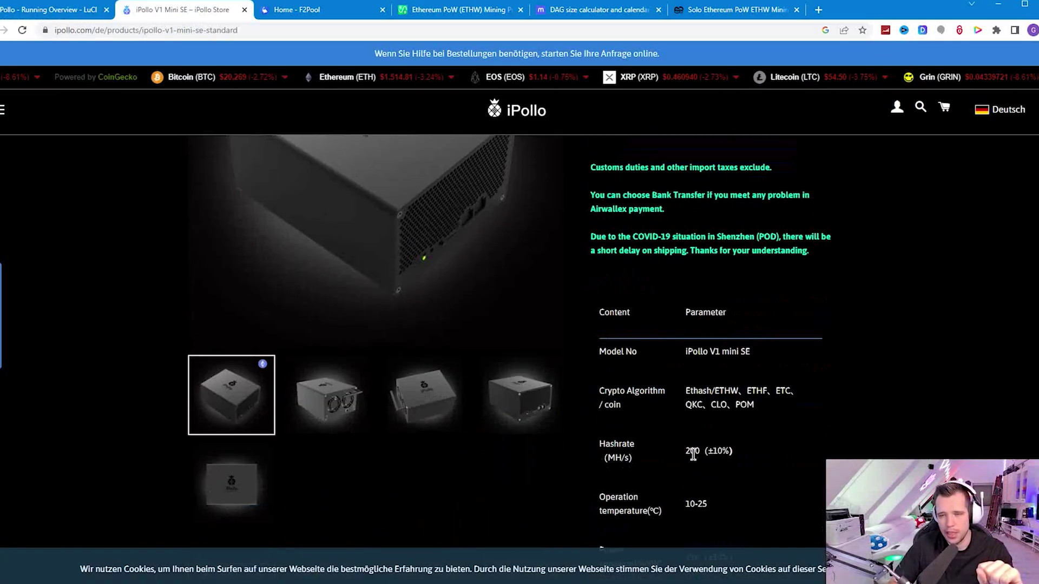
left_click_drag(685, 451, 760, 456)
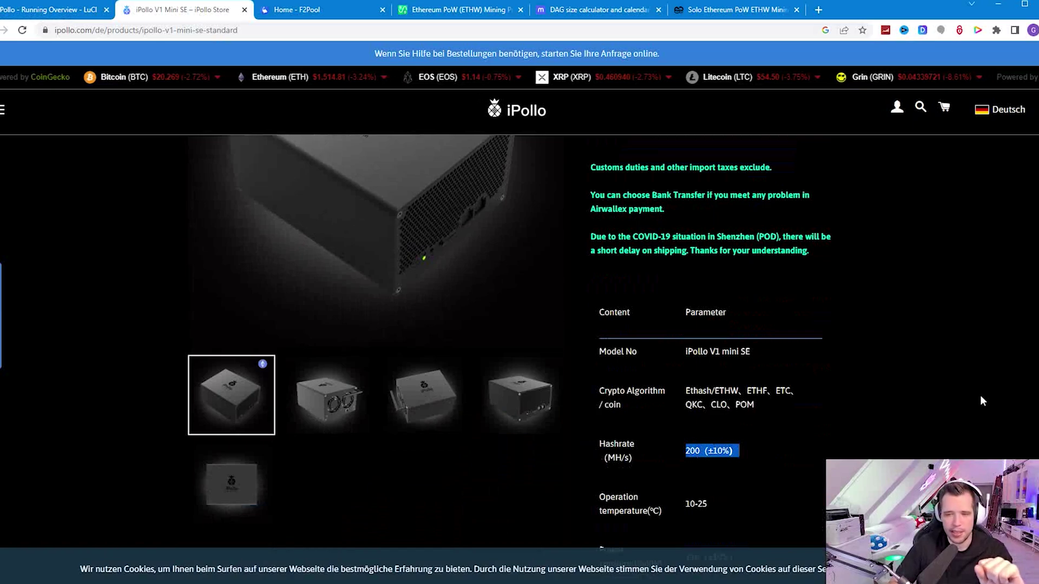
left_click(340, 19)
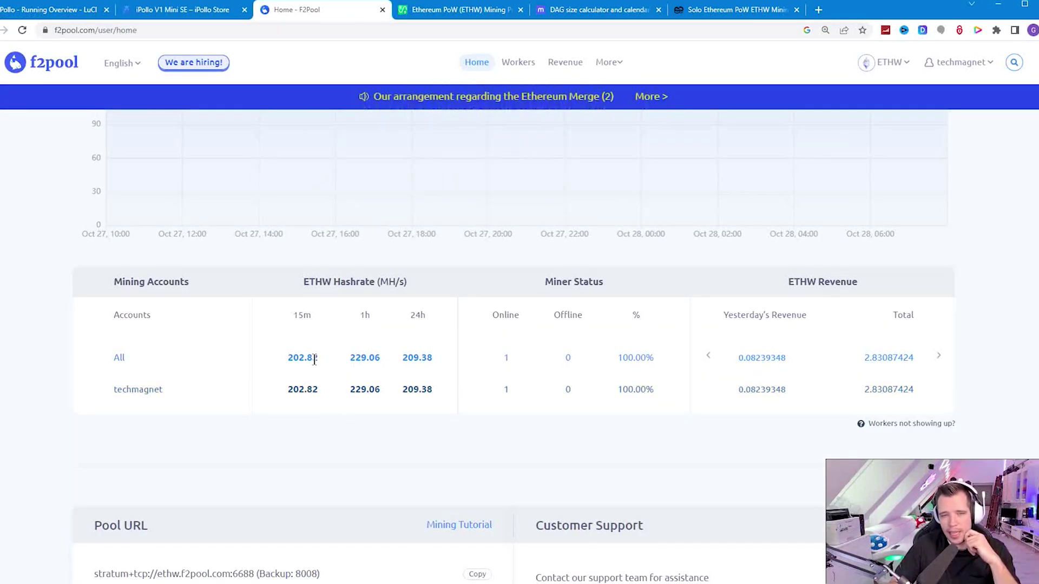
left_click(162, 10)
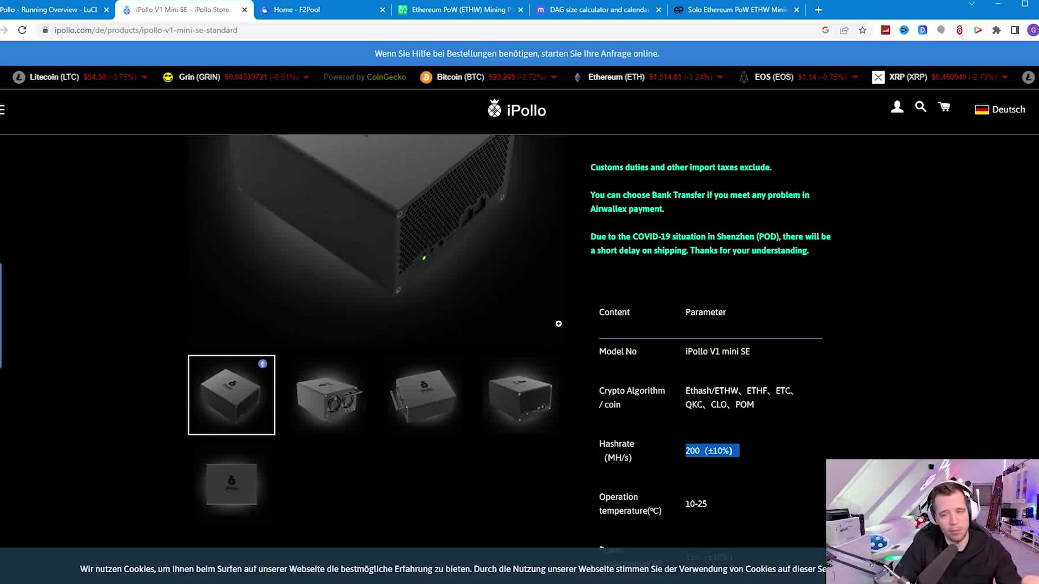
Step: Highlight the Memory spec: 6.0 GB design, 5.8 GB available
scroll(662, 340, "down", 4)
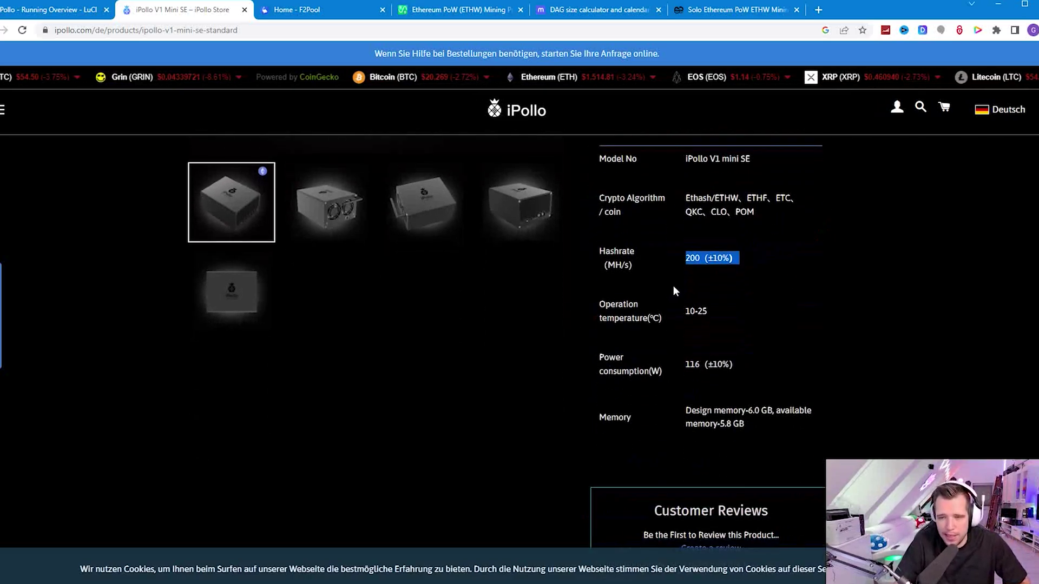
scroll(740, 382, "up", 2)
left_click_drag(683, 507, 763, 521)
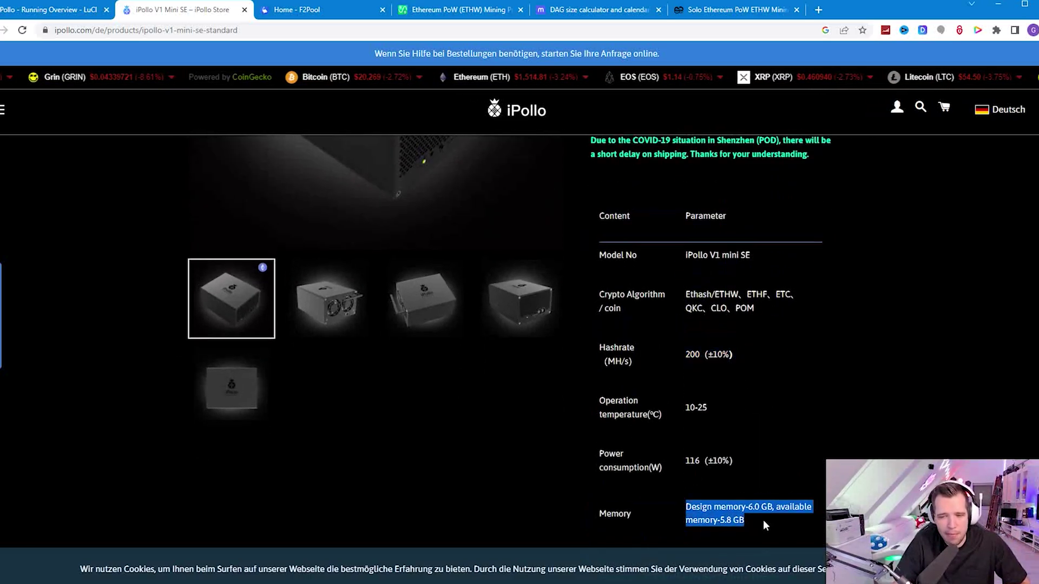
left_click(762, 520)
triple_click(744, 514)
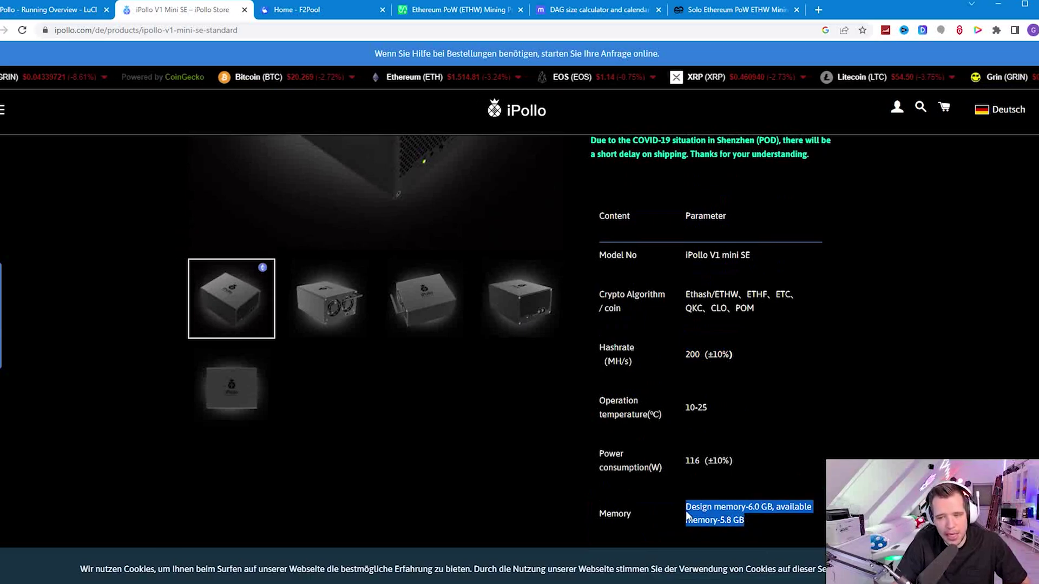
left_click(692, 527)
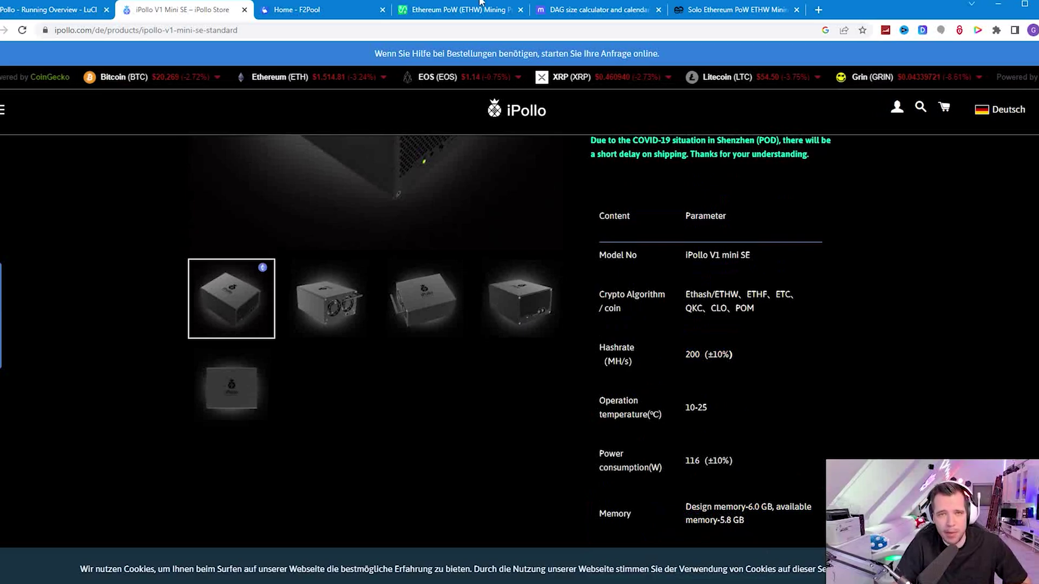
Step: Open the minerstat DAG size calculator, browse its coin list and open ETC's calculator in a new tab
left_click(595, 16)
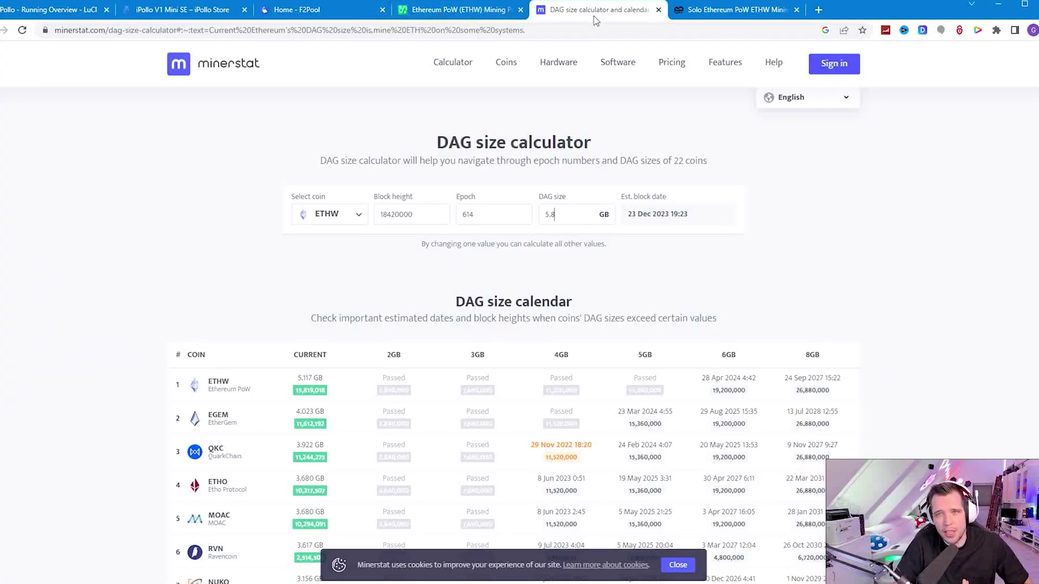
left_click(354, 221)
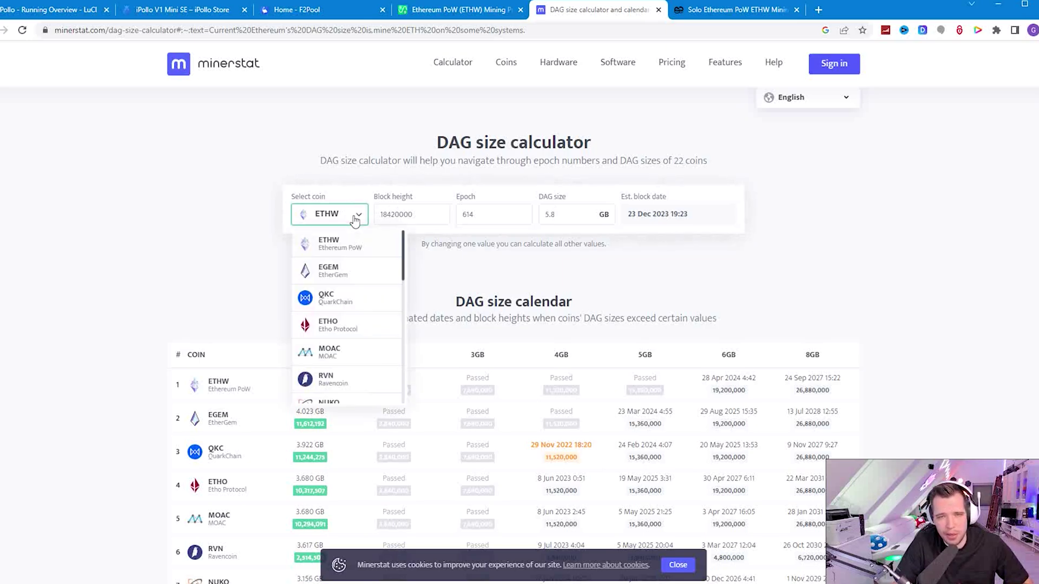
left_click(612, 213)
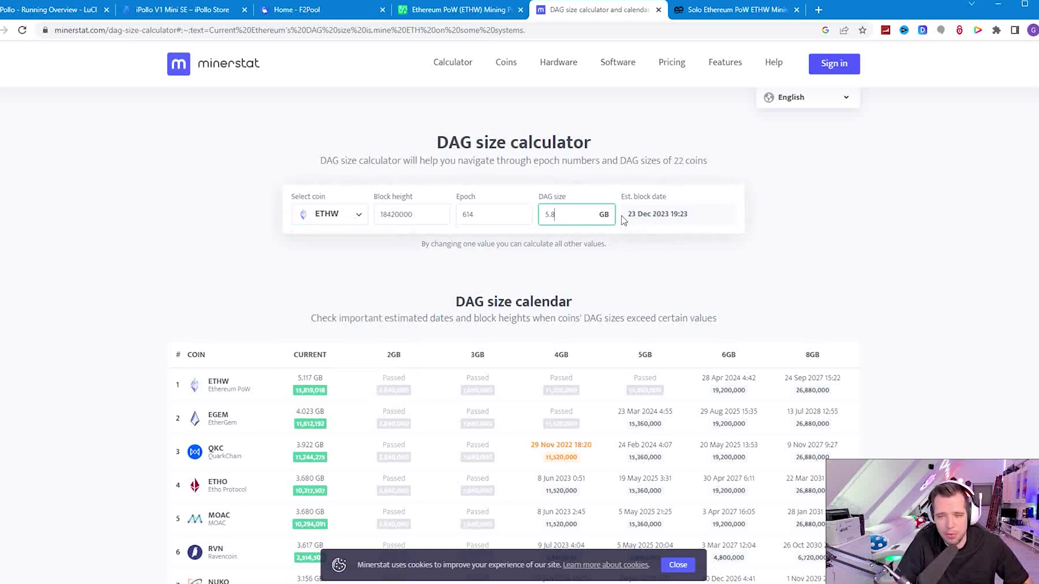
left_click(313, 214)
scroll(341, 303, "down", 5)
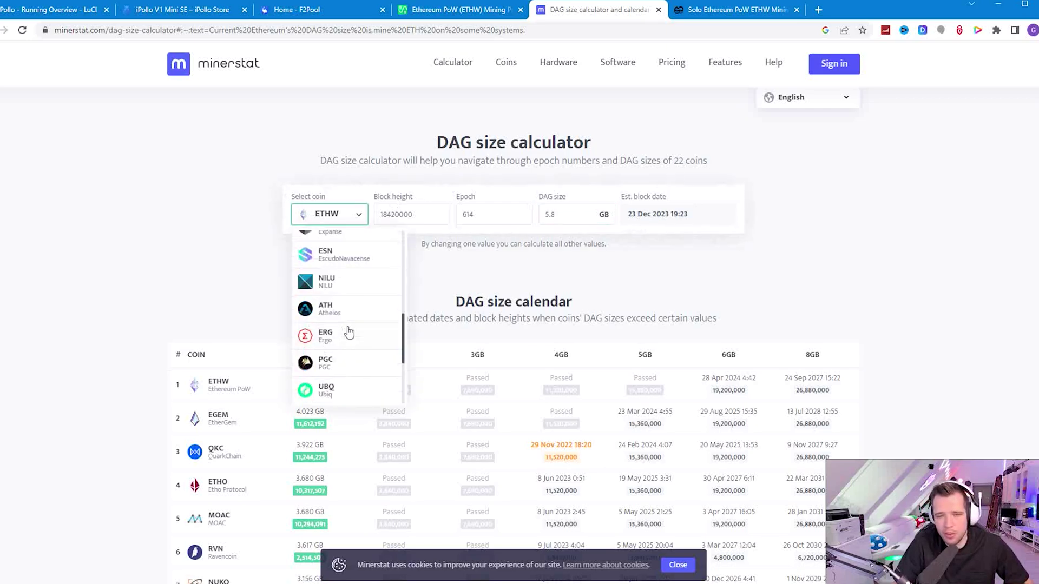
scroll(349, 333, "down", 3)
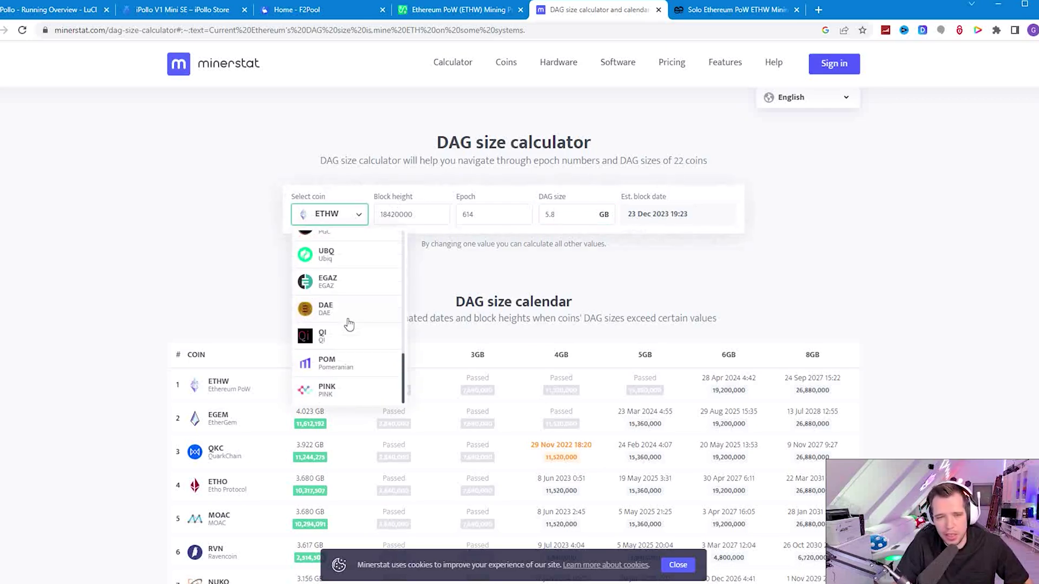
left_click(249, 307)
scroll(219, 303, "down", 7)
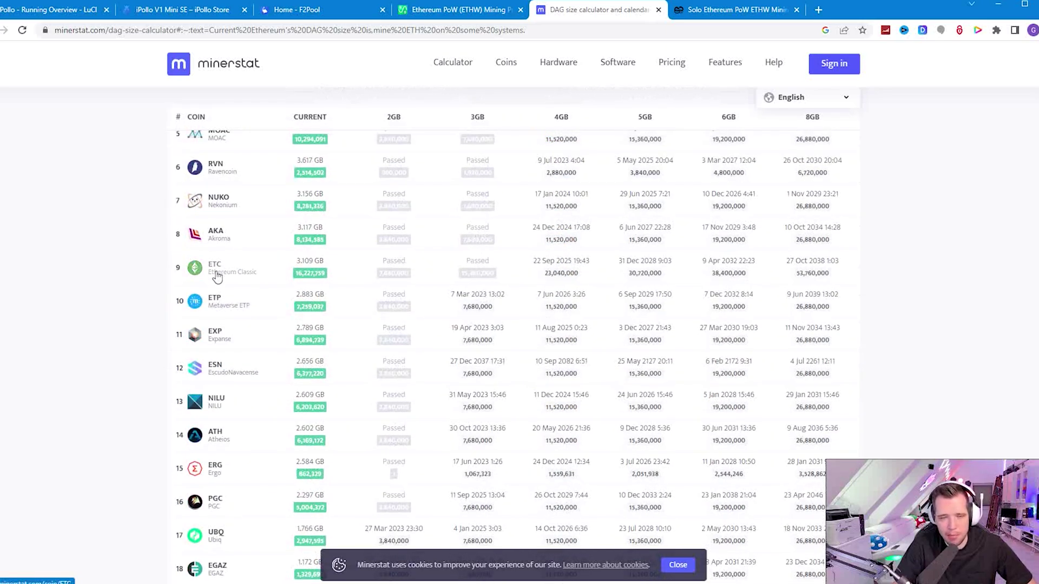
scroll(217, 276, "up", 7)
scroll(290, 357, "down", 3)
scroll(262, 341, "up", 3)
left_click(338, 215)
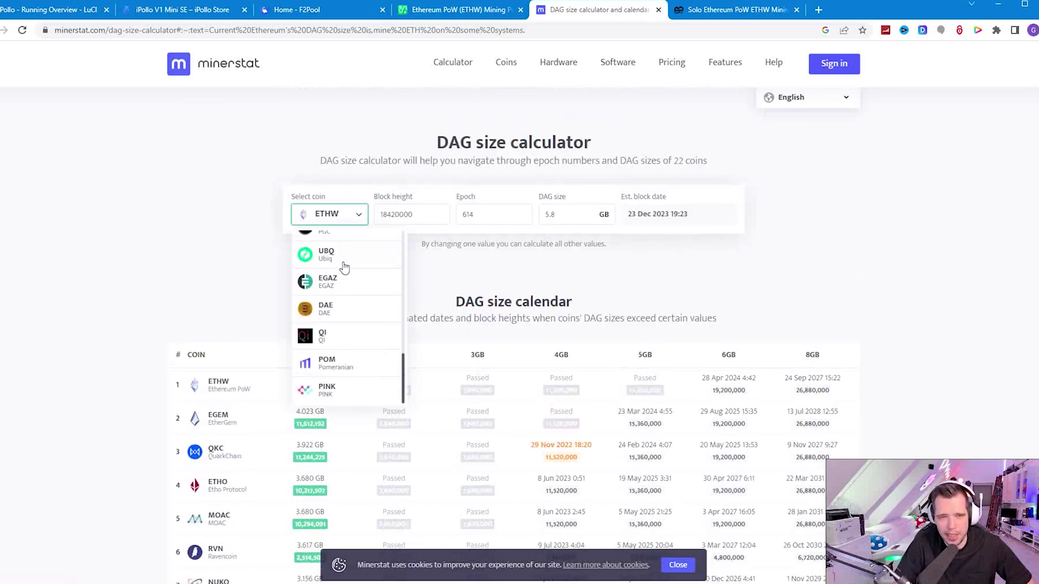
scroll(344, 268, "up", 3)
scroll(345, 276, "down", 3)
left_click(378, 366)
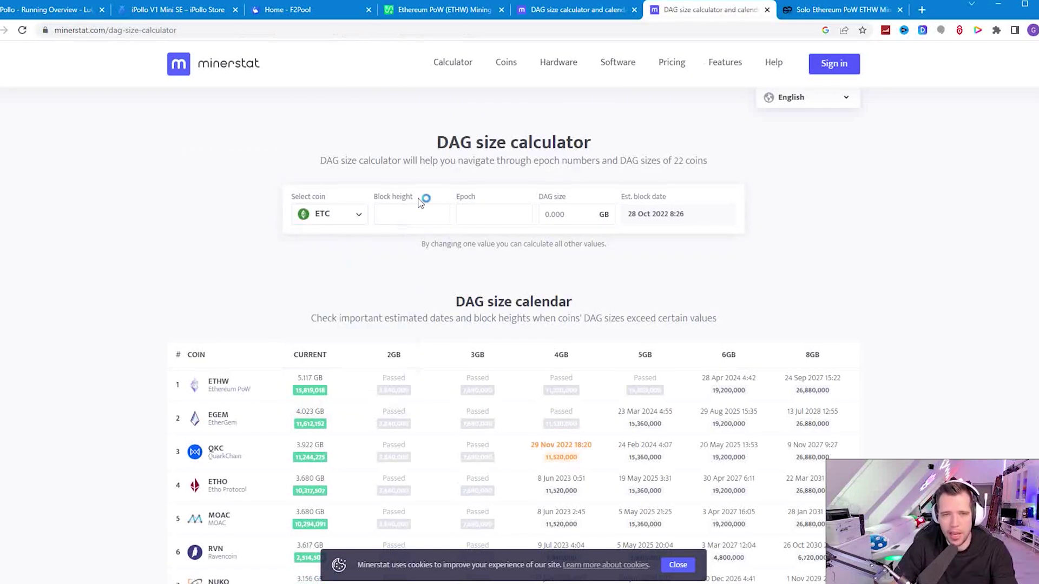
Step: Enter a 5.8 GB DAG size for ETC, estimating 20 Jul 2031 14:43
double_click(576, 216)
type("5")
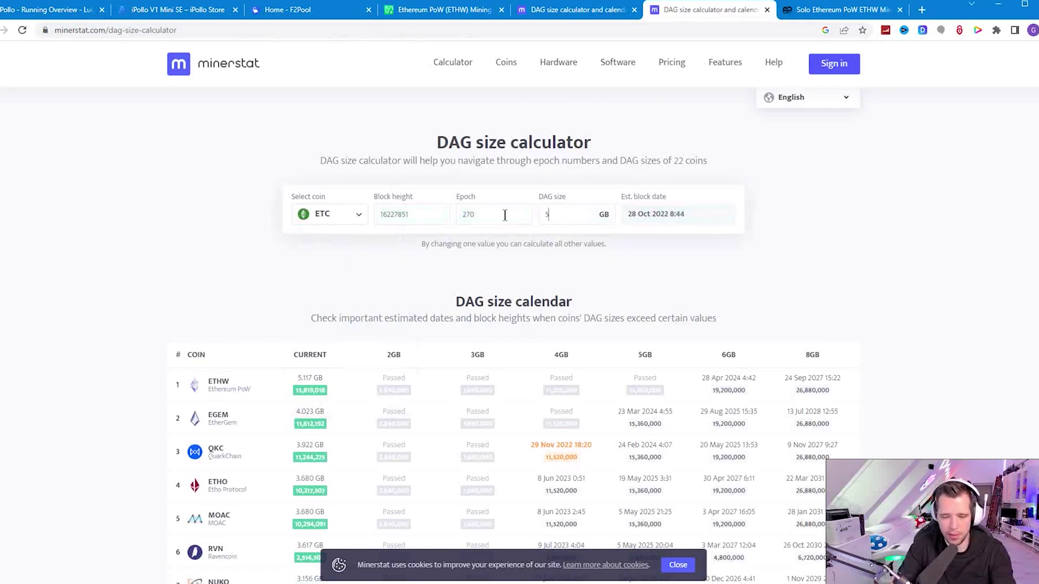
type(".8")
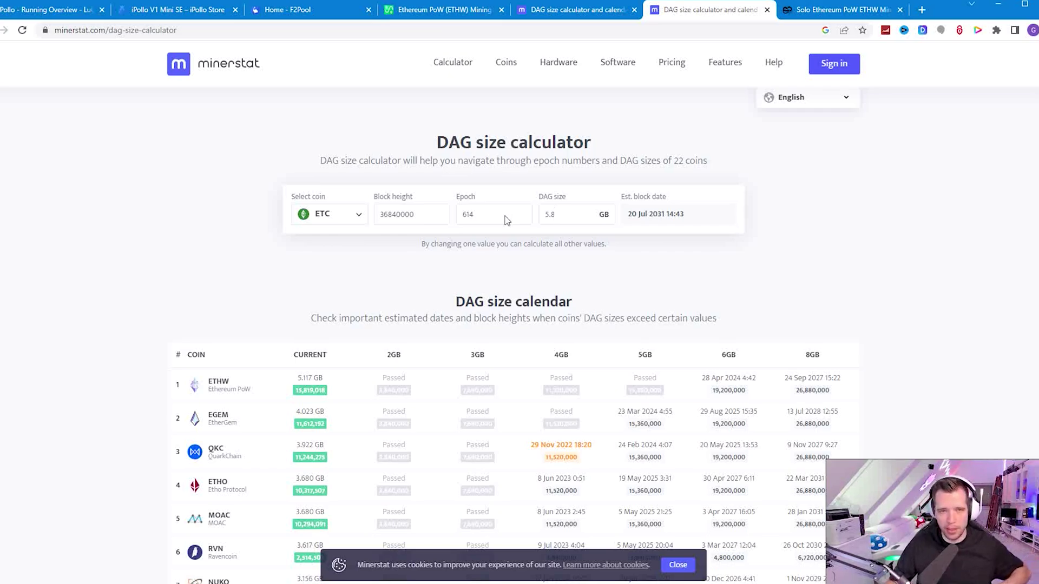
double_click(556, 215)
left_click_drag(623, 215, 701, 216)
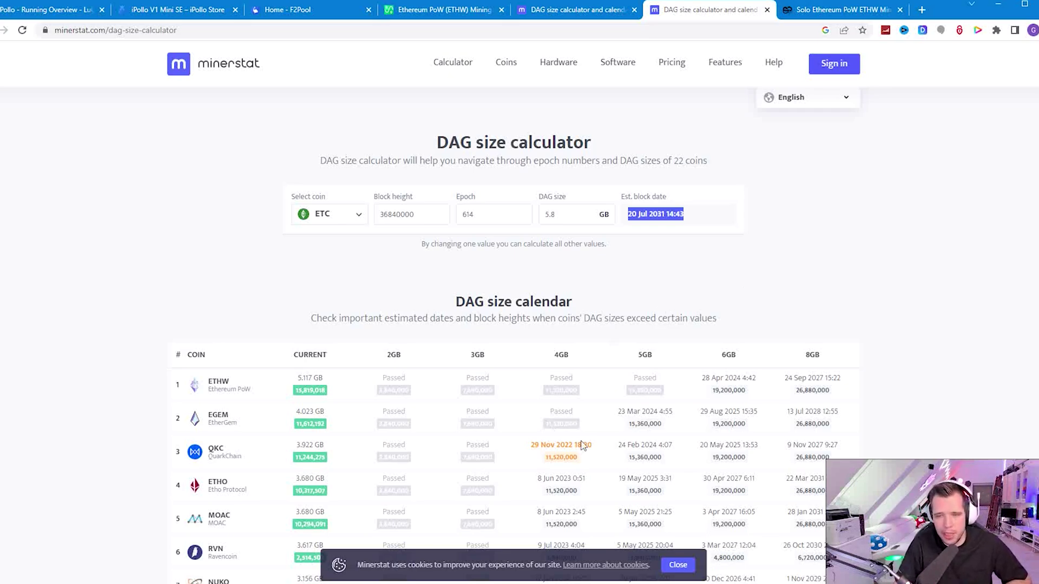
Step: Look up ETHW's date for reaching 6GB in the DAG calendar
scroll(637, 382, "down", 3)
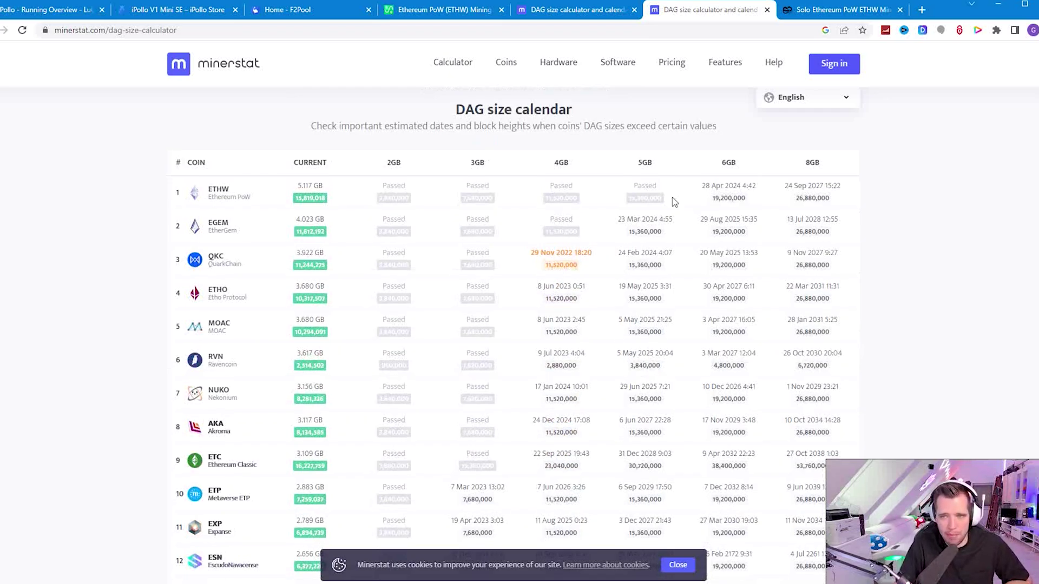
scroll(725, 227, "up", 2)
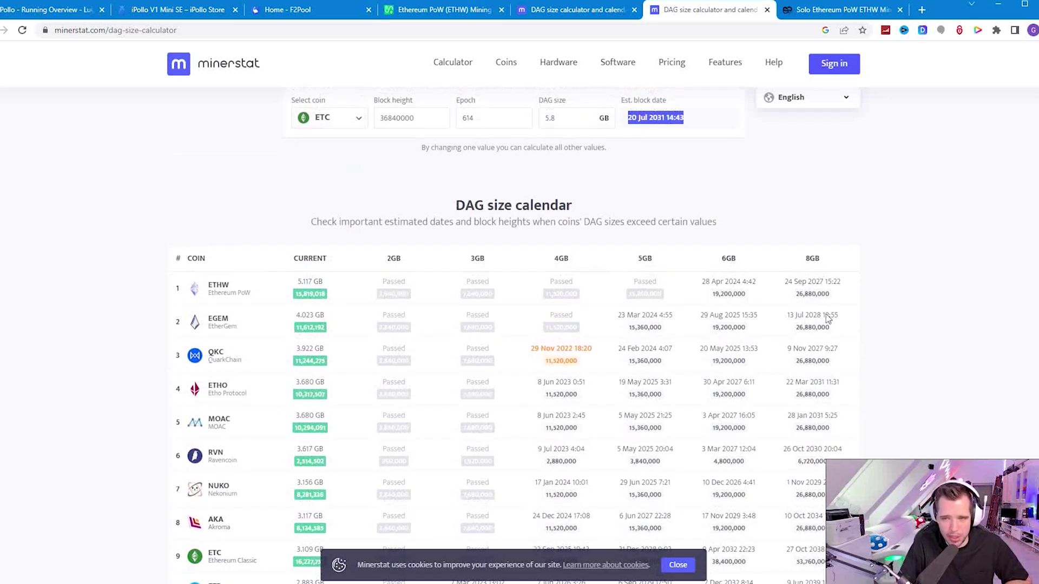
double_click(725, 259)
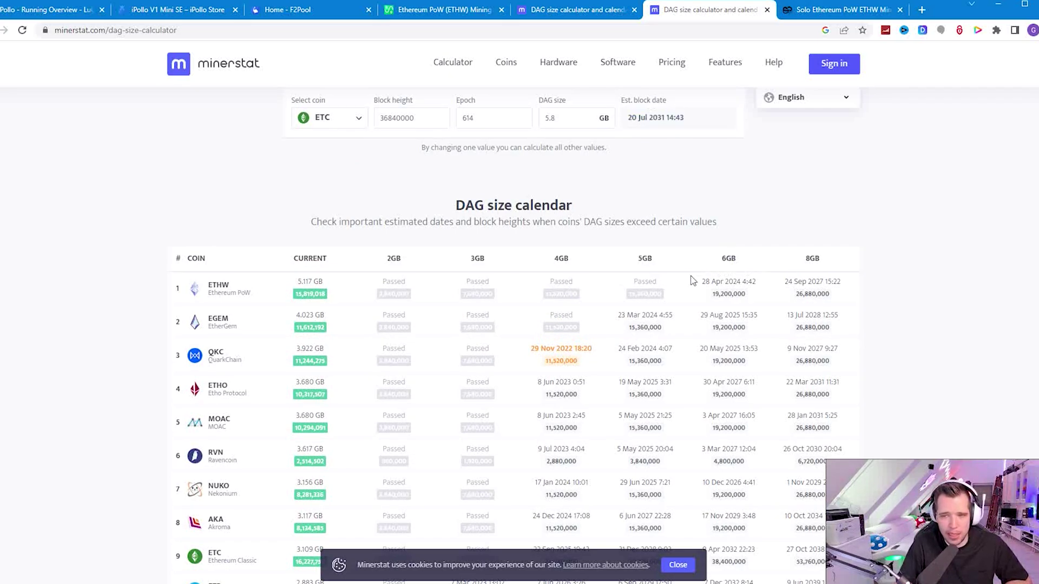
mouse_move(691, 279)
left_mouse_down()
mouse_move(737, 288)
mouse_move(703, 281)
left_mouse_up()
left_click(765, 288)
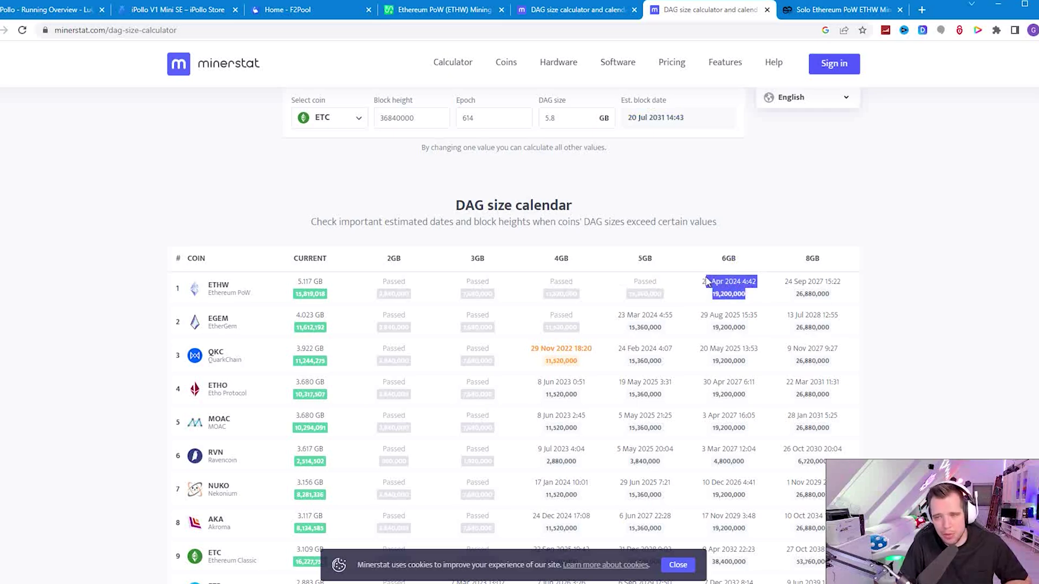
left_click(710, 285)
scroll(710, 285, "up", 2)
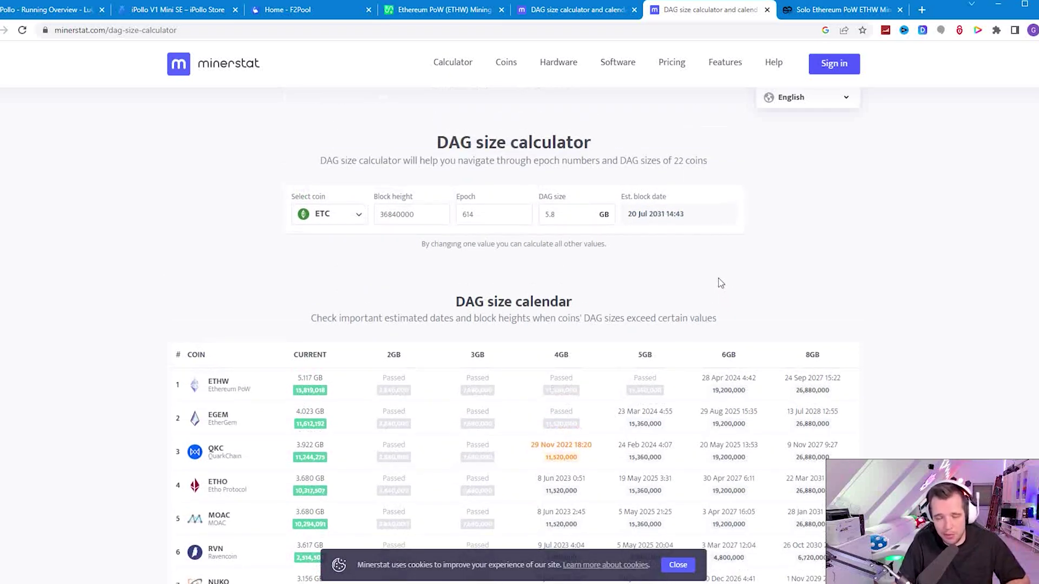
Step: Select ETHW and set DAG size to 5.8, giving epoch 614 around 23 Dec 2023 19:25
left_click(584, 212)
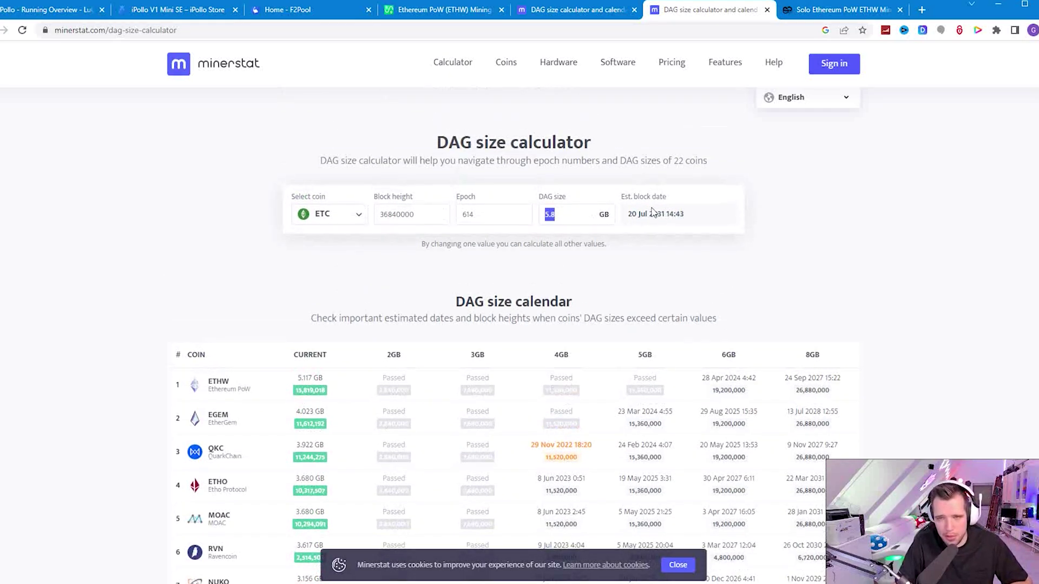
left_click(338, 215)
scroll(335, 241, "up", 2)
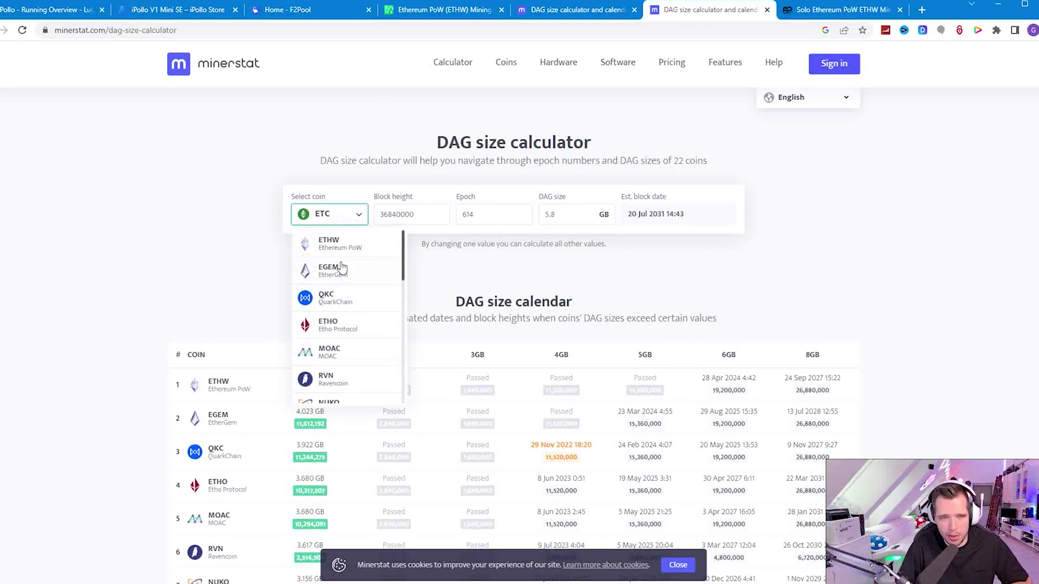
left_click(330, 270)
left_click_drag(562, 216, 371, 203)
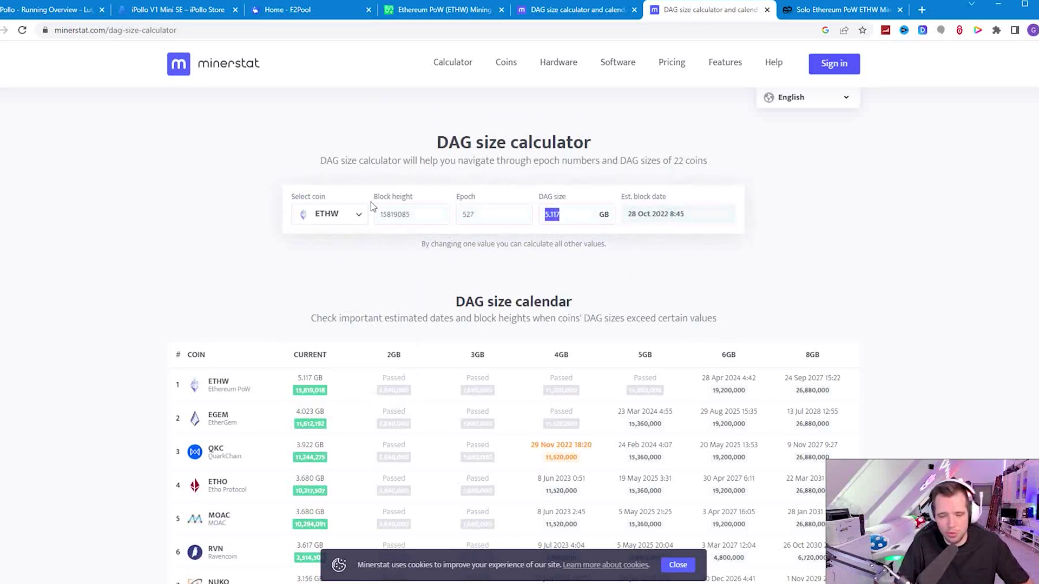
type("5.8")
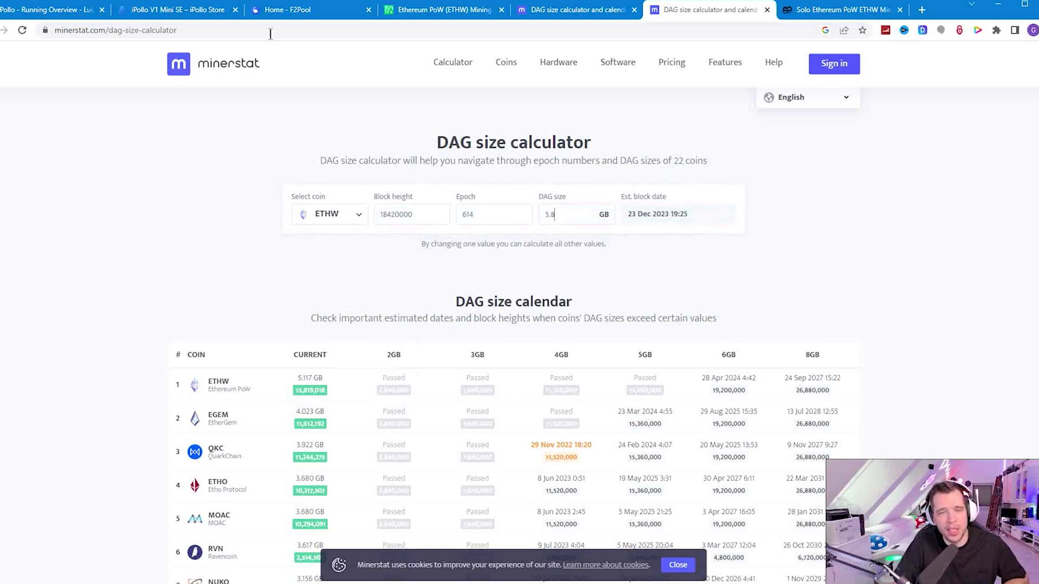
Step: Review the V1 Mini SE power consumption spec, then go back to the miner's running overview
left_click(170, 10)
scroll(602, 413, "down", 2)
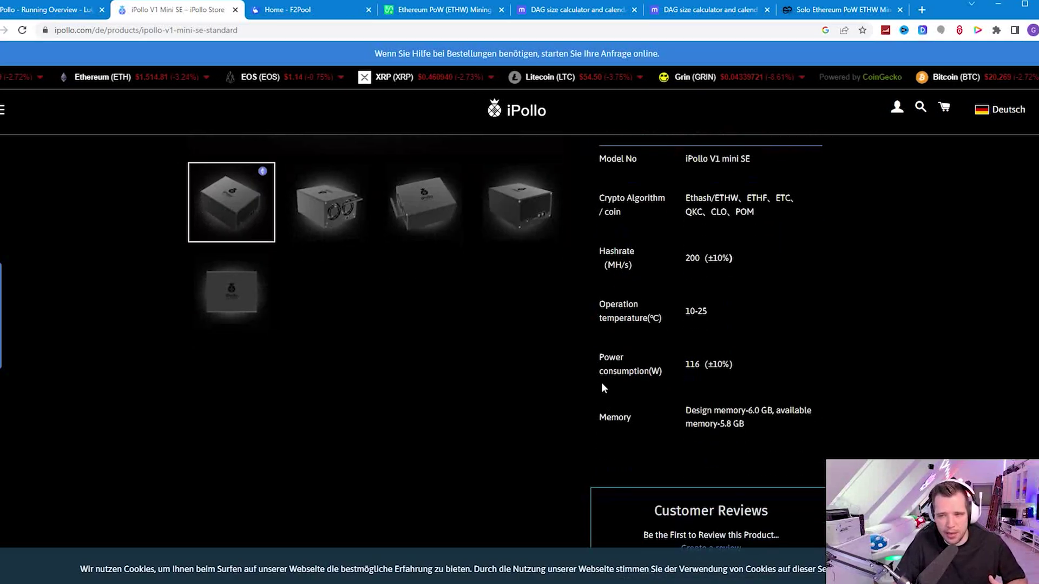
left_click_drag(595, 355, 714, 369)
left_click(748, 379)
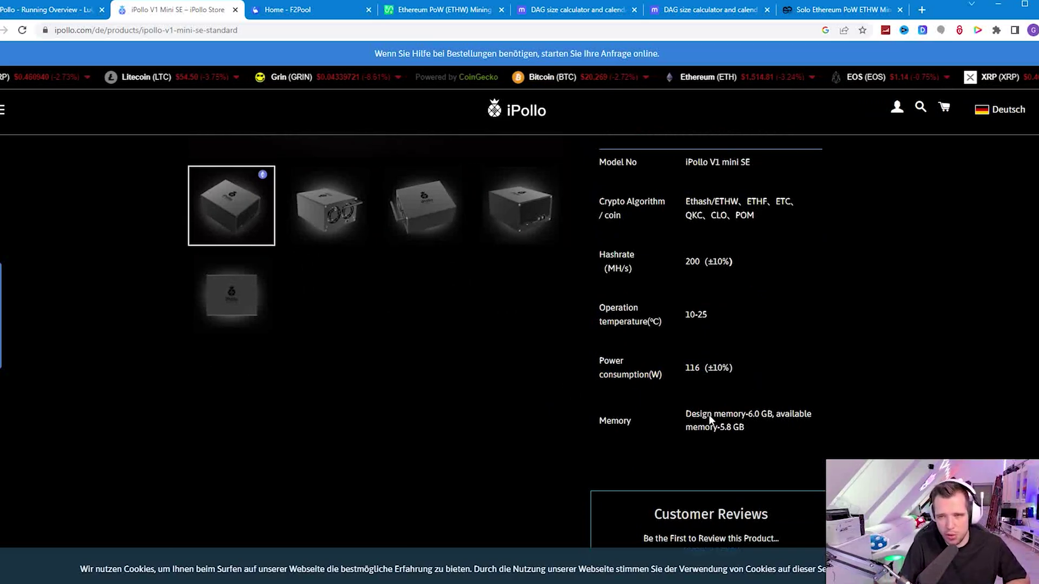
scroll(698, 412, "up", 7)
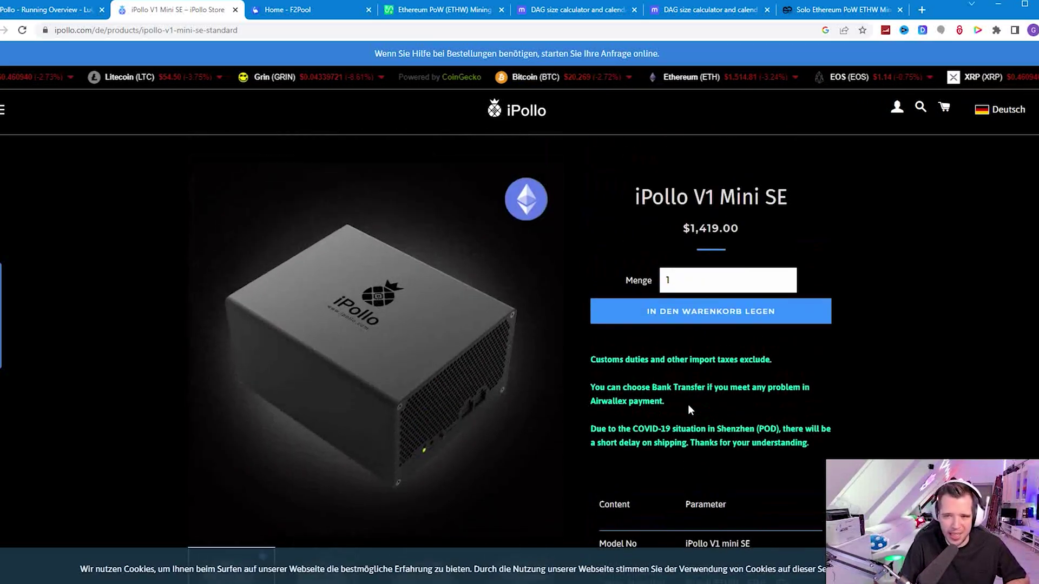
left_click(49, 9)
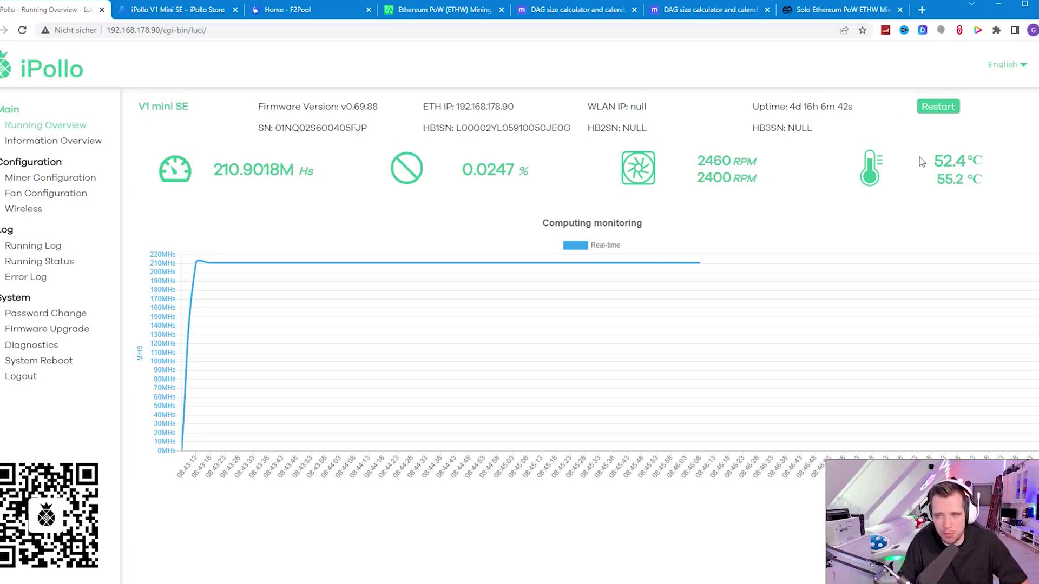
left_click_drag(942, 169, 989, 170)
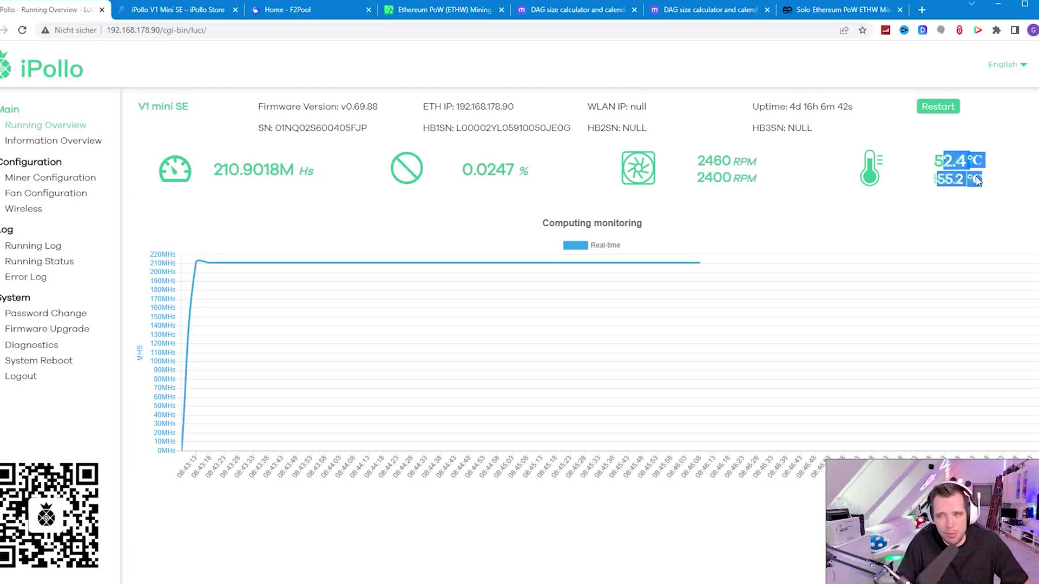
left_click_drag(1008, 178, 917, 164)
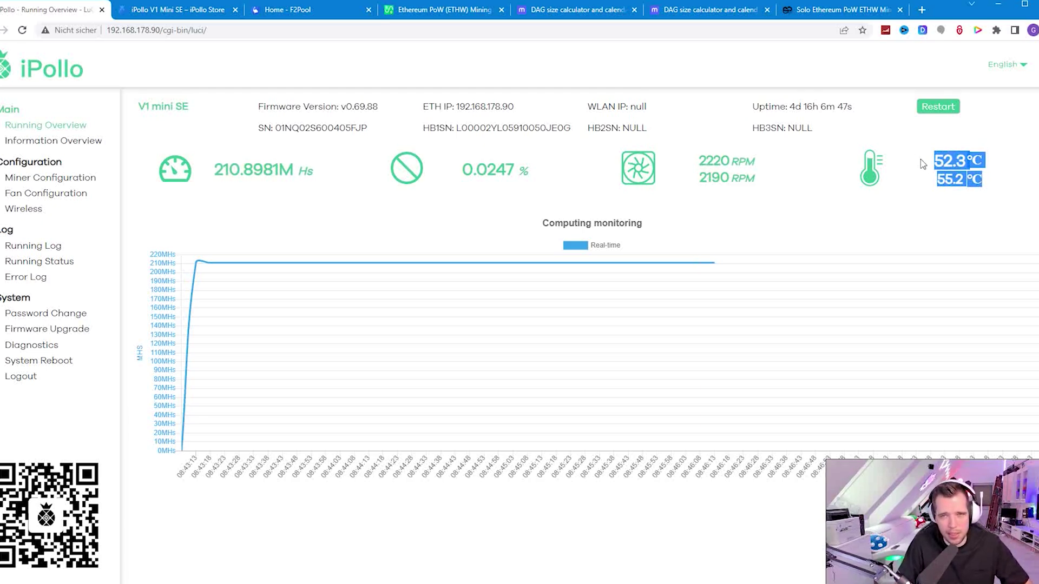
left_click(77, 140)
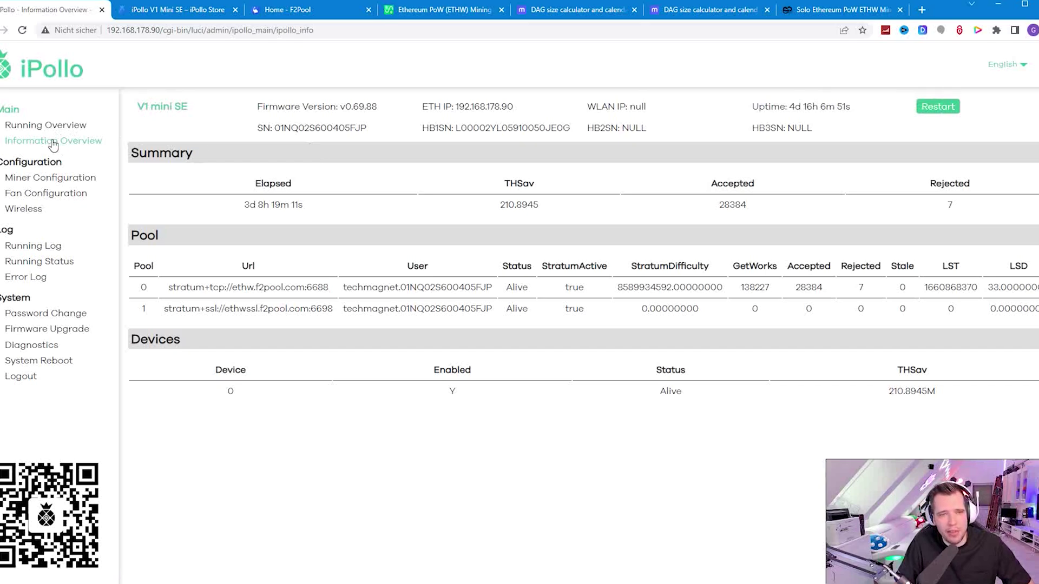
Step: Highlight firmware version v0.69.88 and pool 0's worker name in the Information Overview
left_click_drag(307, 107, 381, 115)
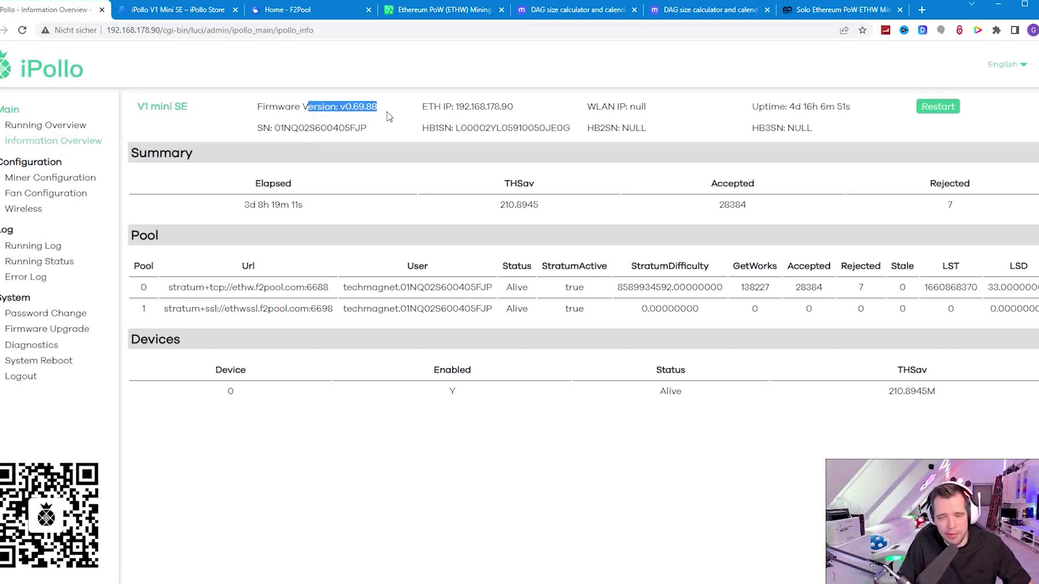
left_click_drag(375, 119, 364, 103)
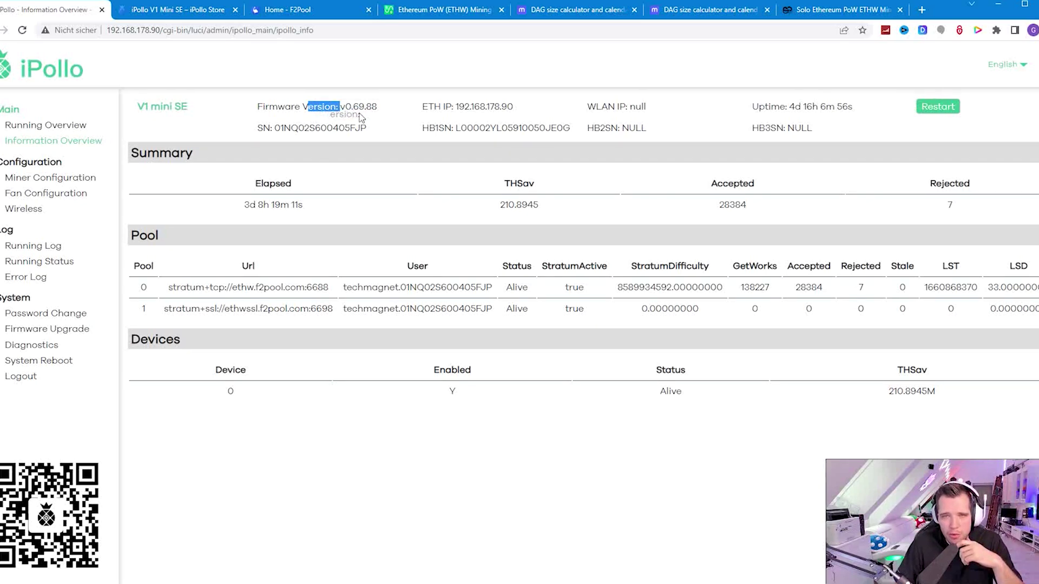
left_click(336, 108)
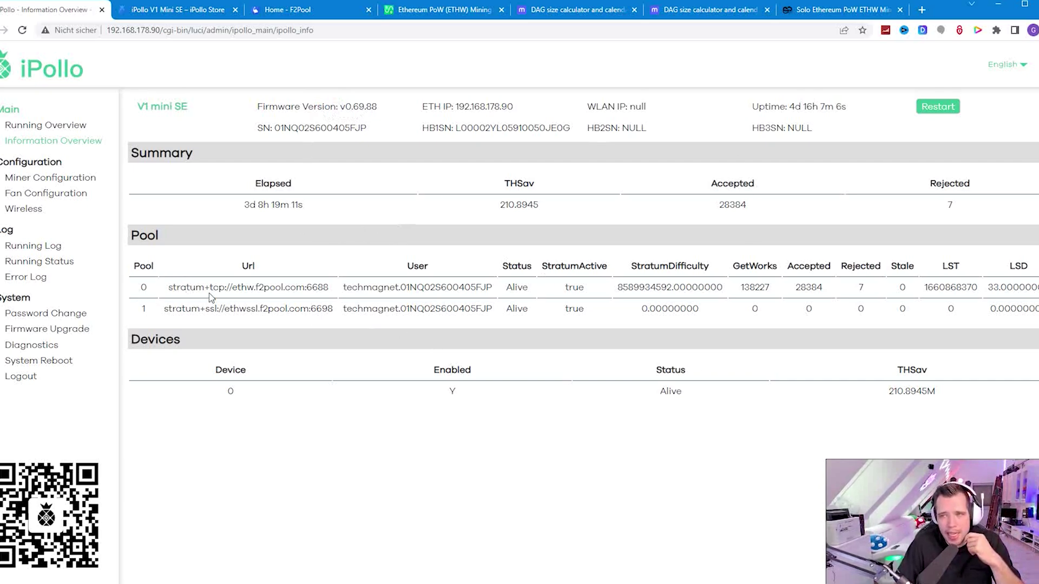
left_click_drag(342, 289, 499, 290)
left_click(498, 290)
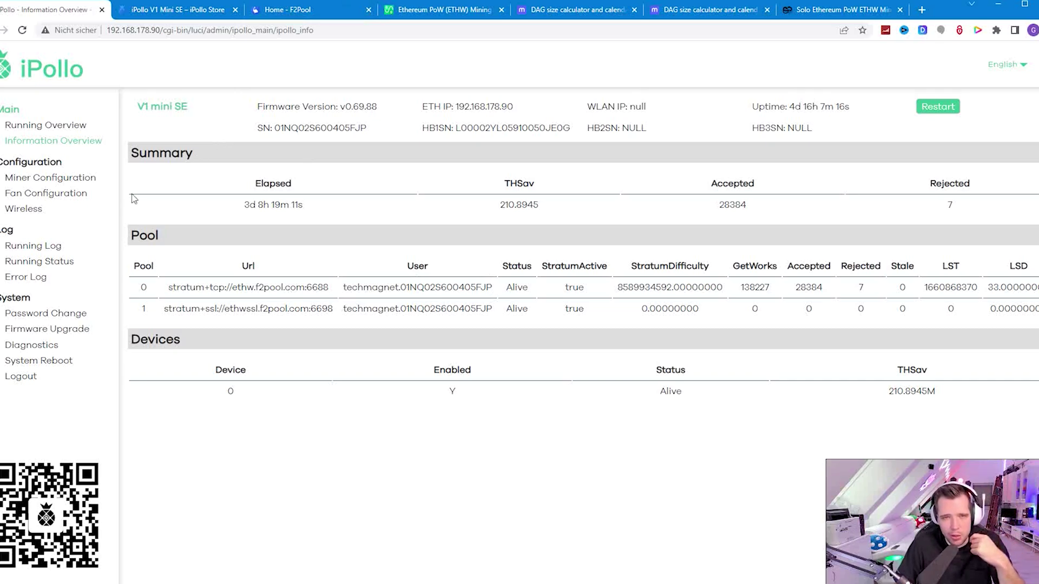
Step: Open Miner Configuration and inspect the Pool 1 URL and password
left_click(51, 178)
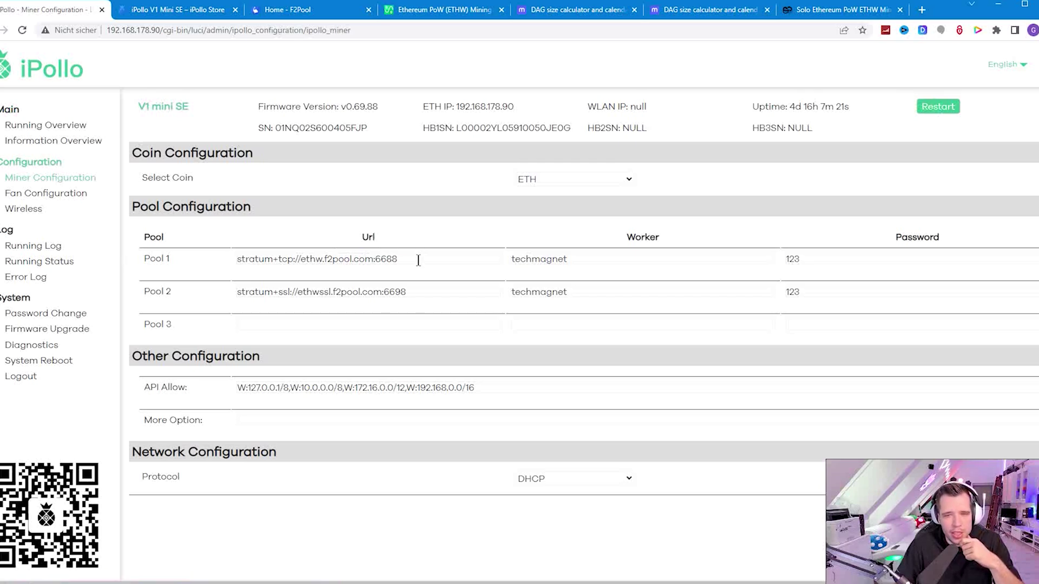
triple_click(418, 261)
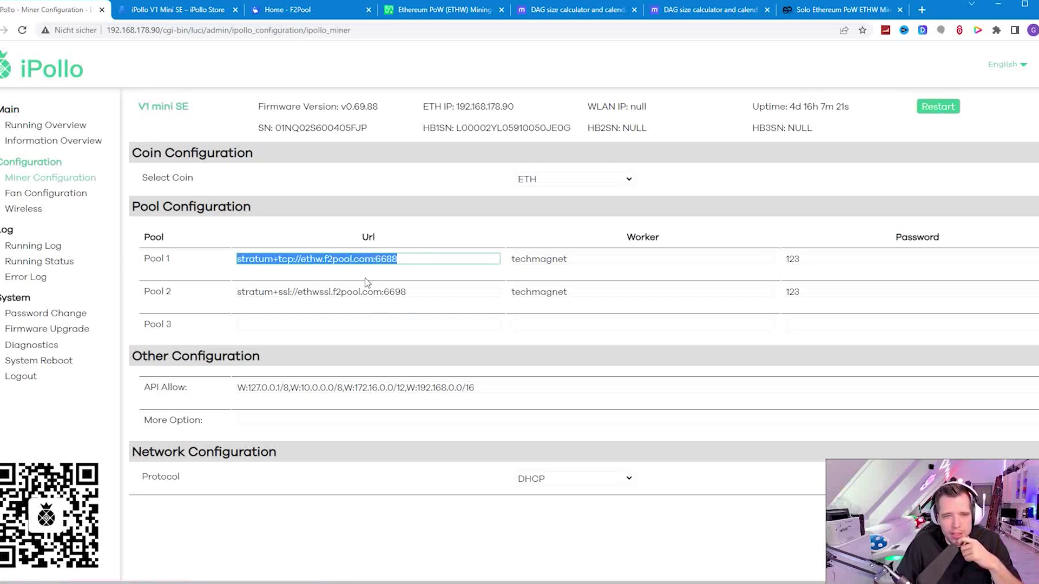
left_click(165, 261)
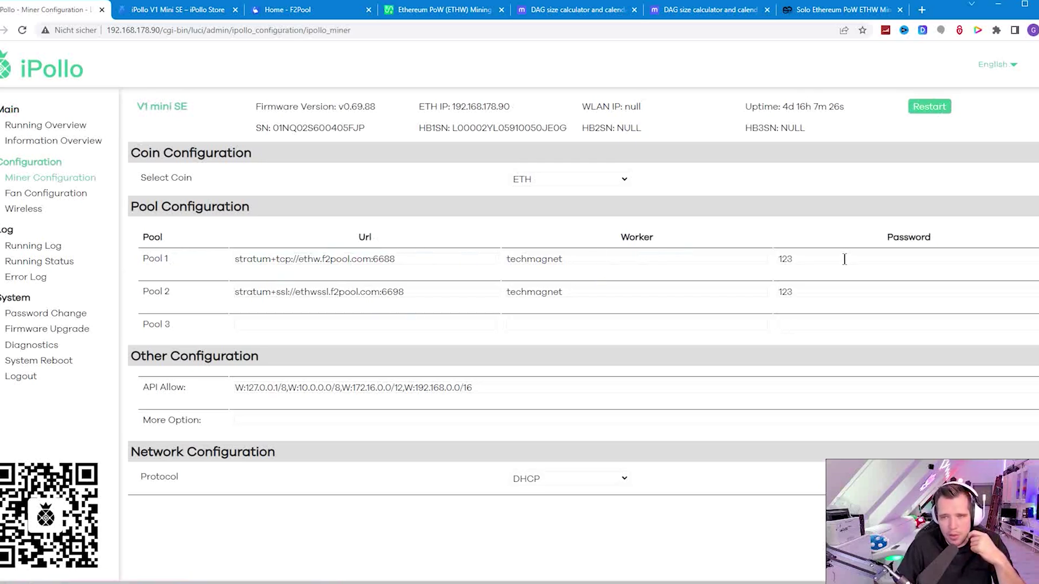
double_click(785, 259)
Step: Check the coin and protocol choices, keeping ETH and DHCP unchanged
left_click(582, 182)
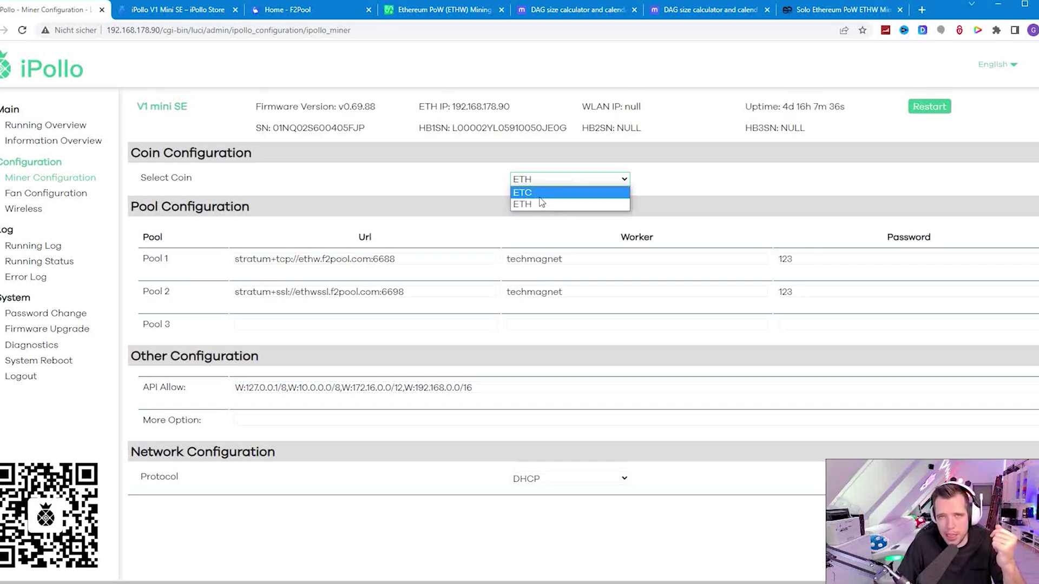
left_click(669, 186)
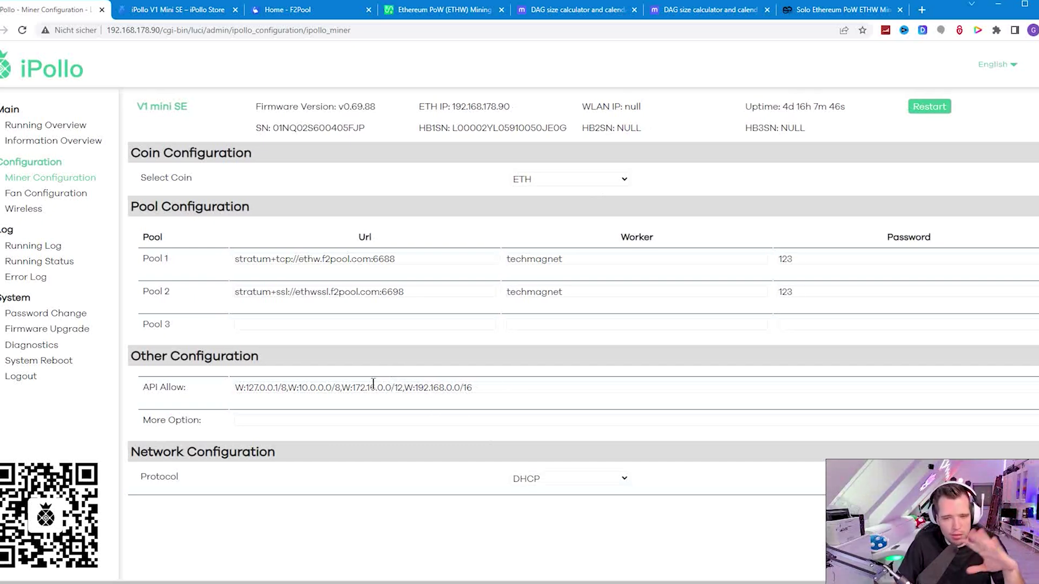
left_click(534, 480)
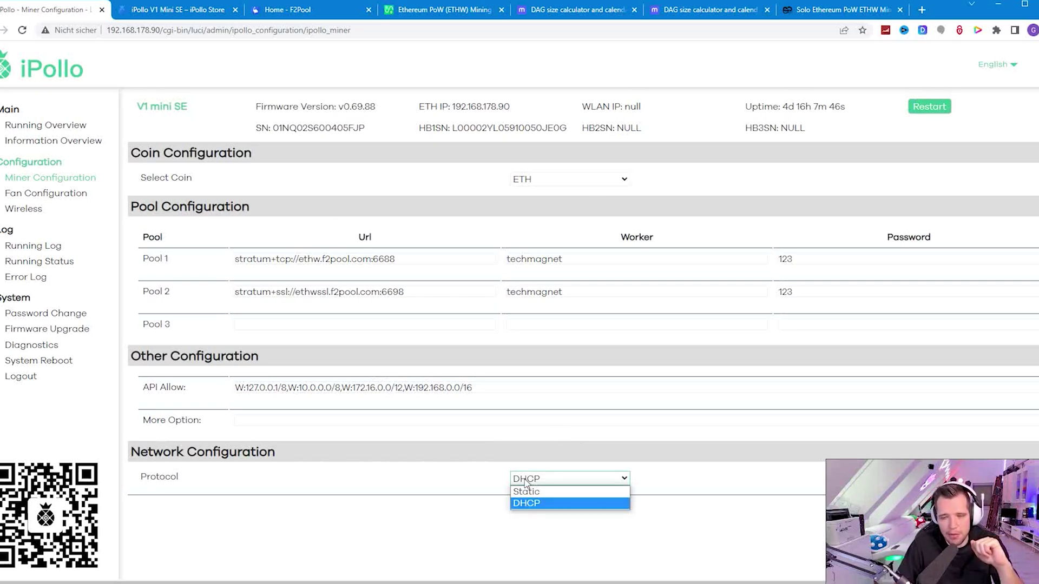
left_click(365, 522)
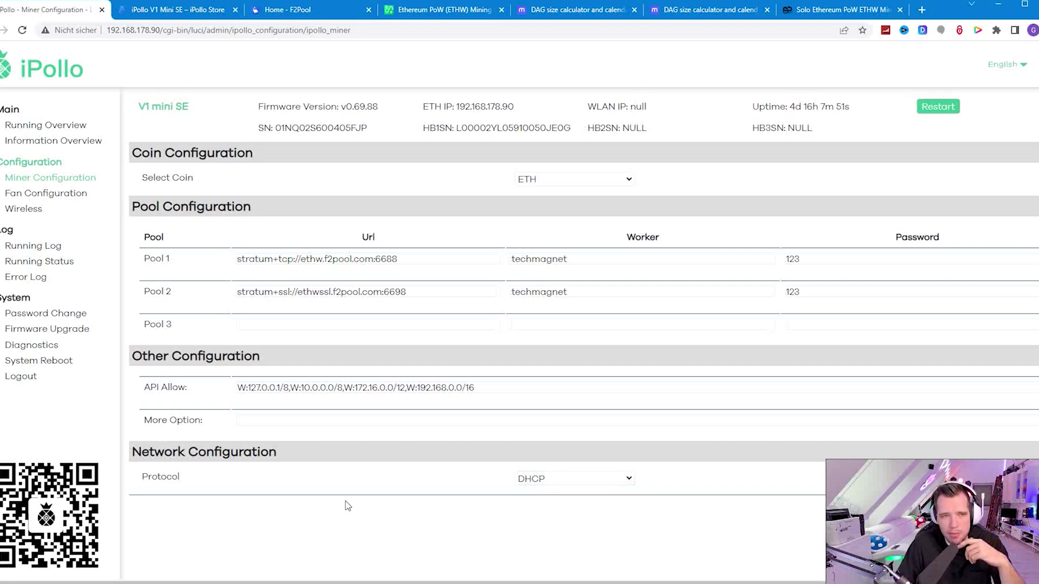
left_click(64, 194)
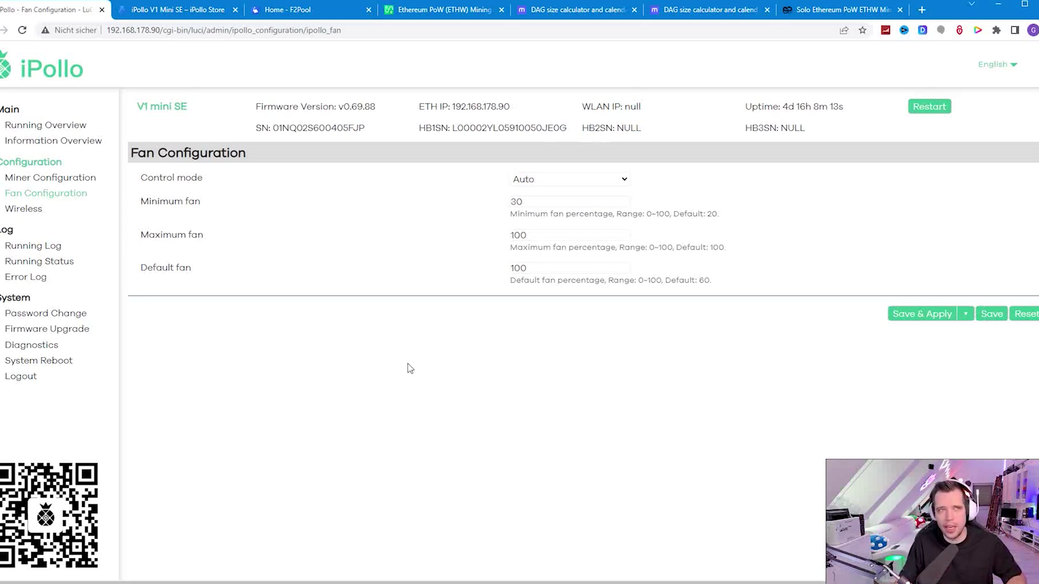
Step: View the Wireless Overview with the iPollo-52DE access point and disabled client
left_click(31, 214)
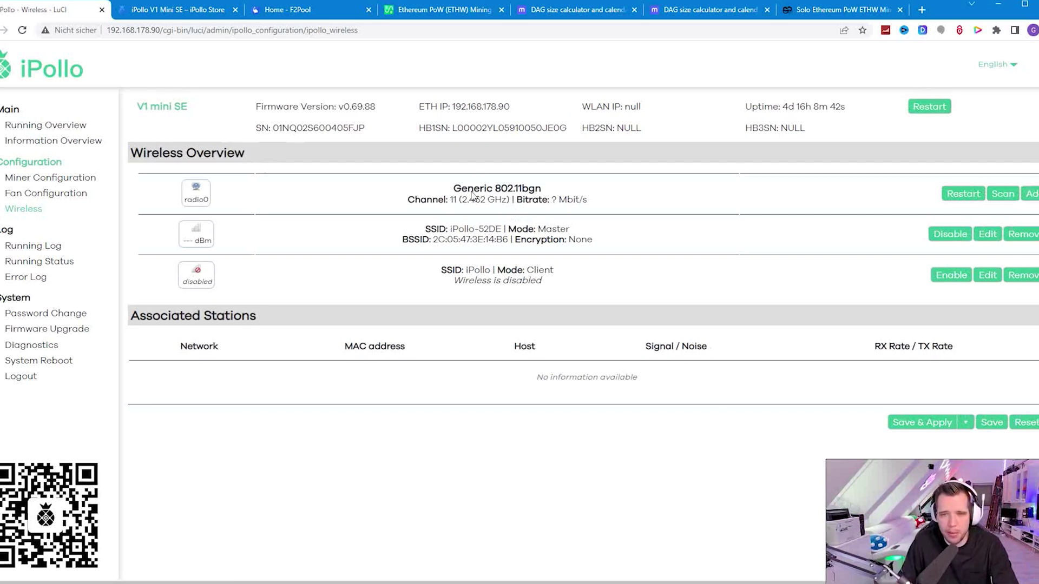
left_click(37, 247)
Step: Scroll the kernel running log, then open Running Status and the Error Log and scroll its entries
scroll(374, 277, "down", 7)
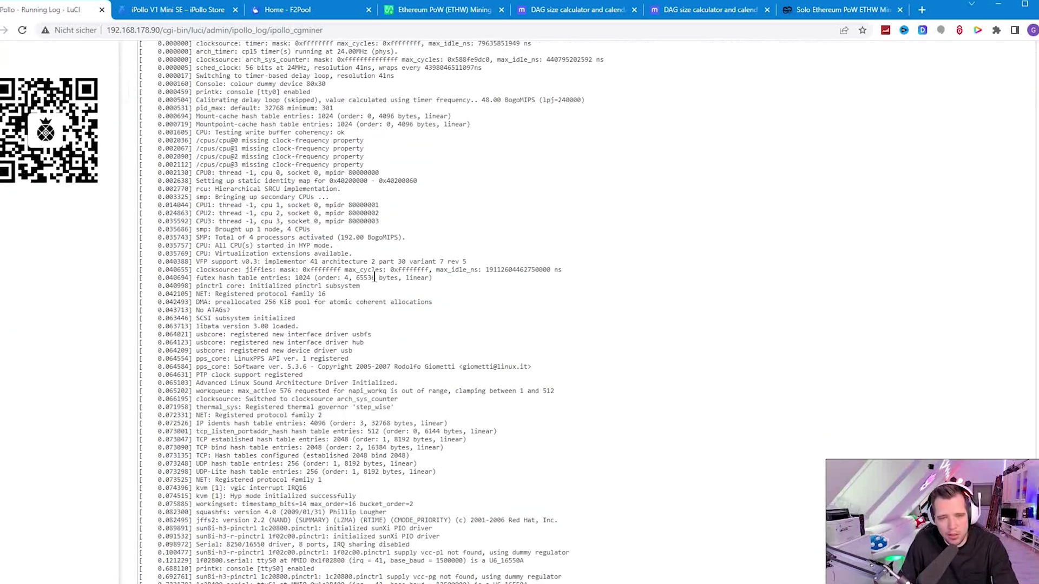
scroll(374, 277, "down", 20)
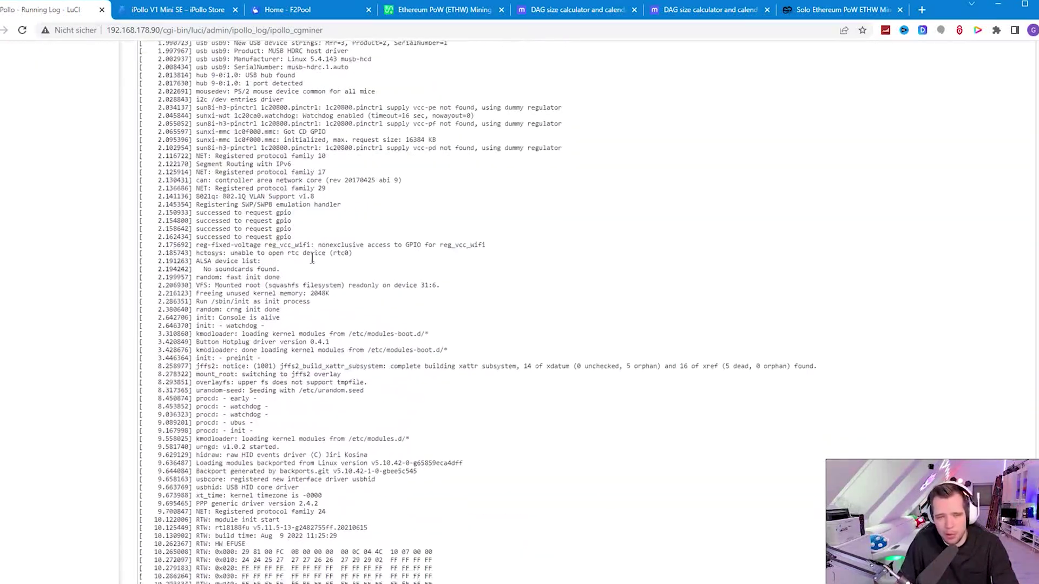
scroll(312, 259, "down", 7)
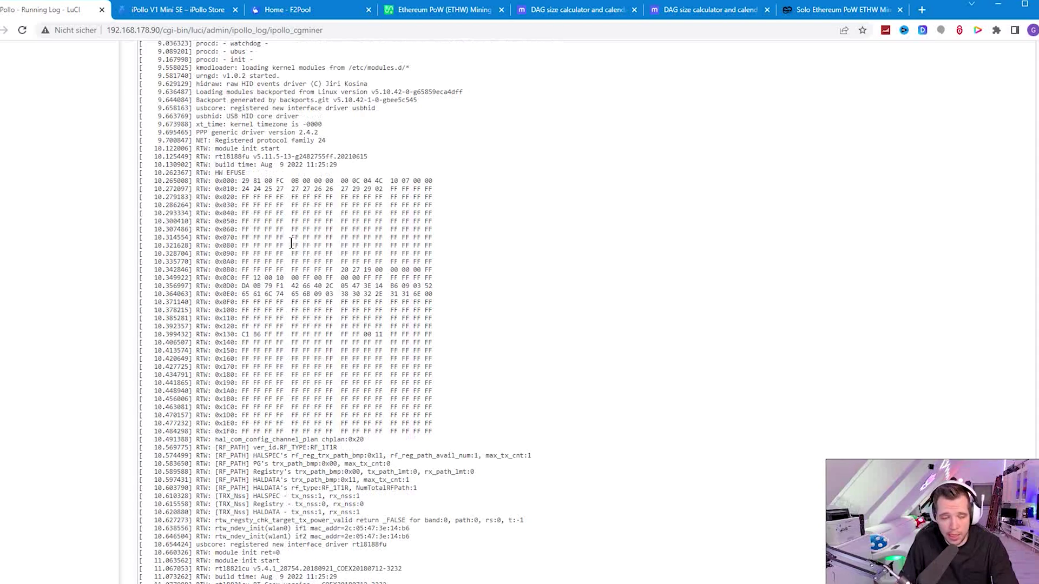
scroll(283, 241, "up", 20)
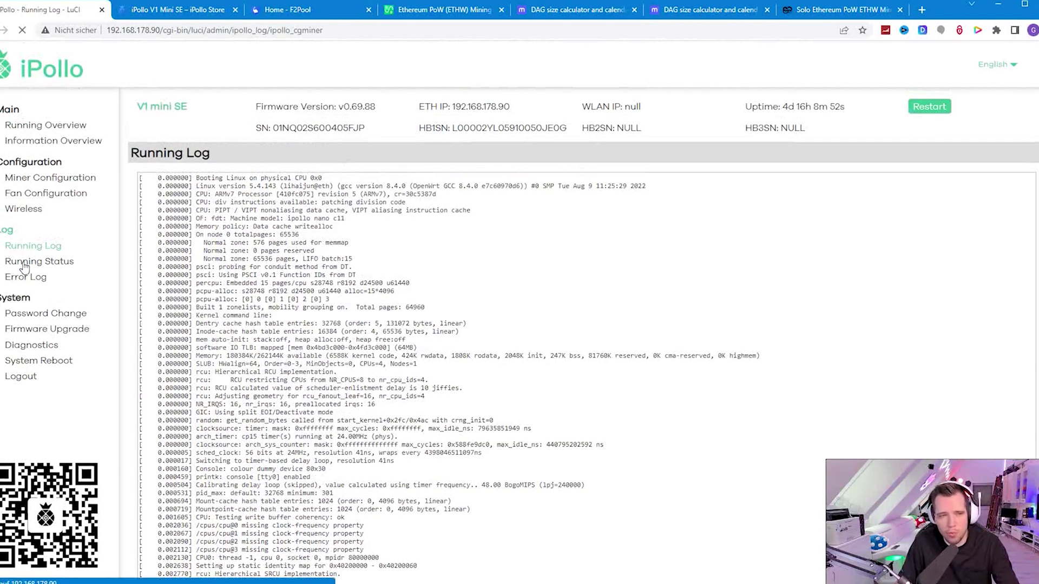
left_click(28, 261)
left_click(34, 279)
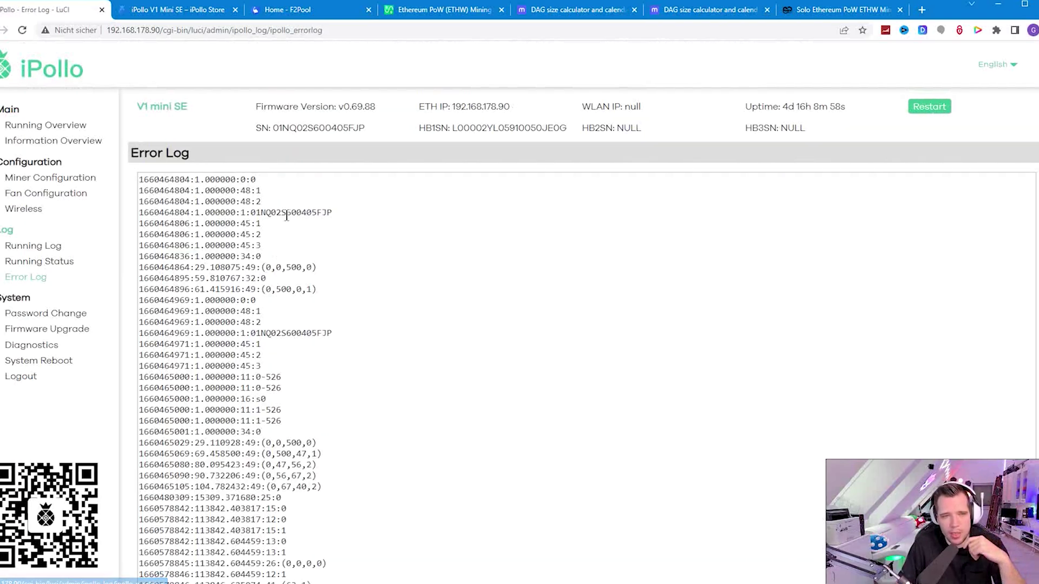
scroll(280, 241, "down", 9)
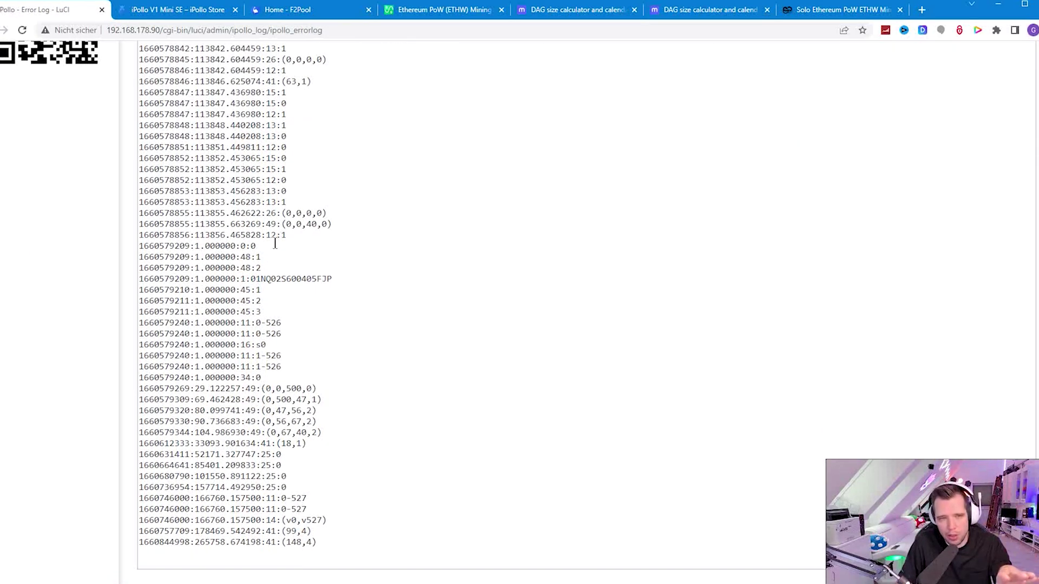
scroll(273, 239, "up", 10)
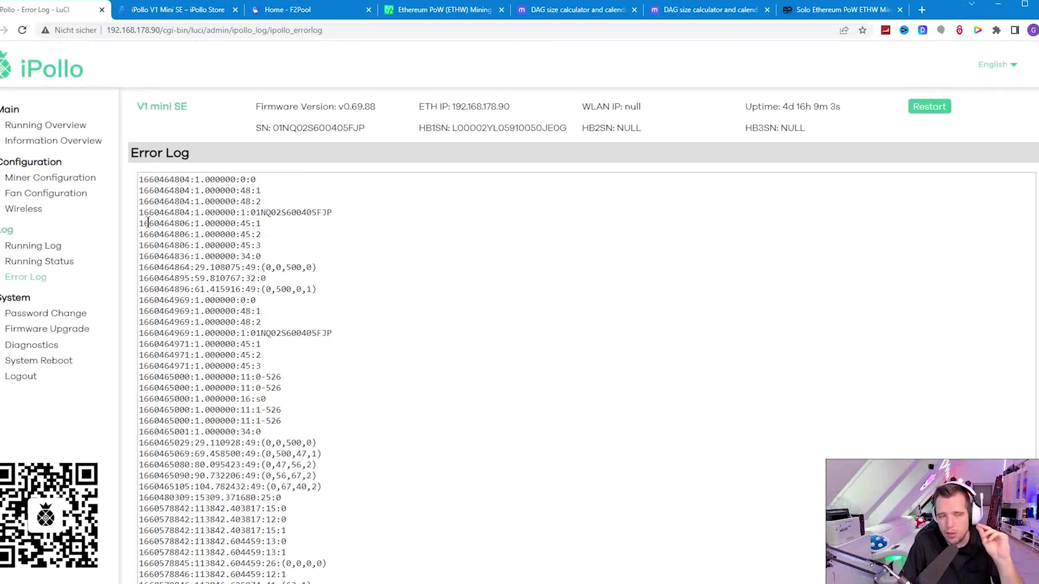
Step: Visit the Password Change, Firmware Upgrade and Diagnostics pages, then return to Miner Configuration
left_click(61, 319)
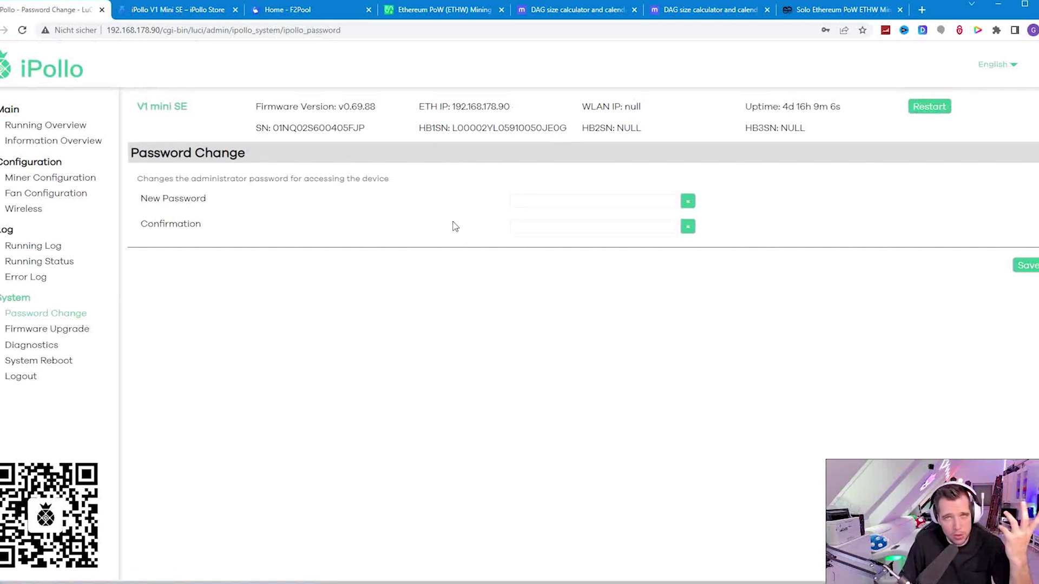
left_click(76, 332)
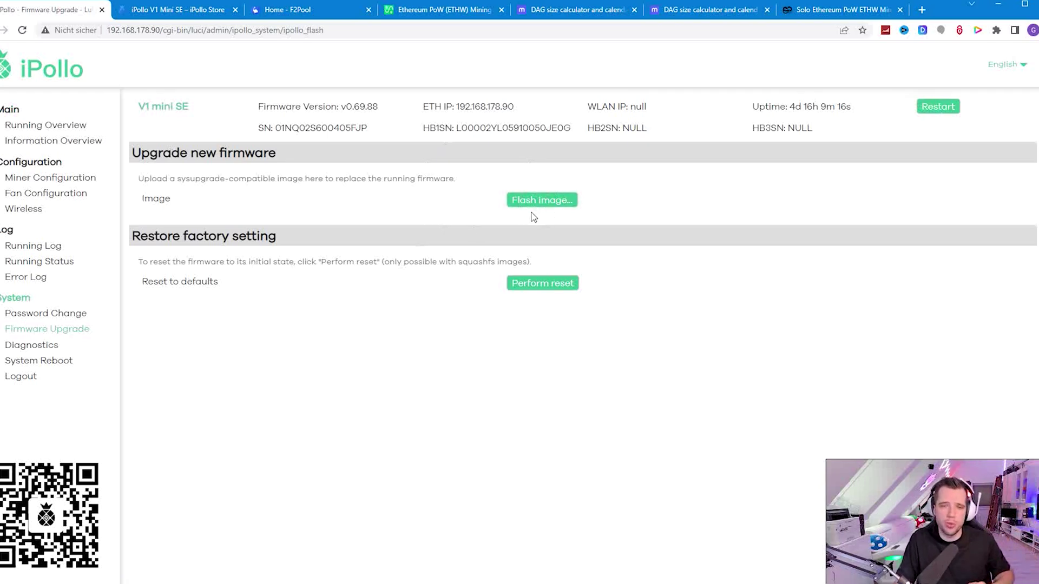
left_click(50, 347)
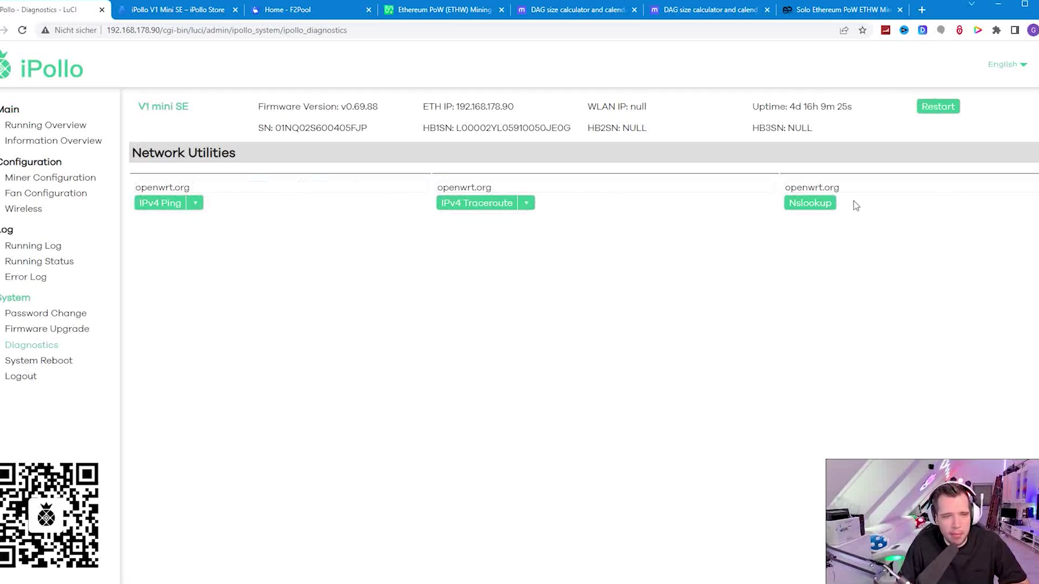
left_click(48, 180)
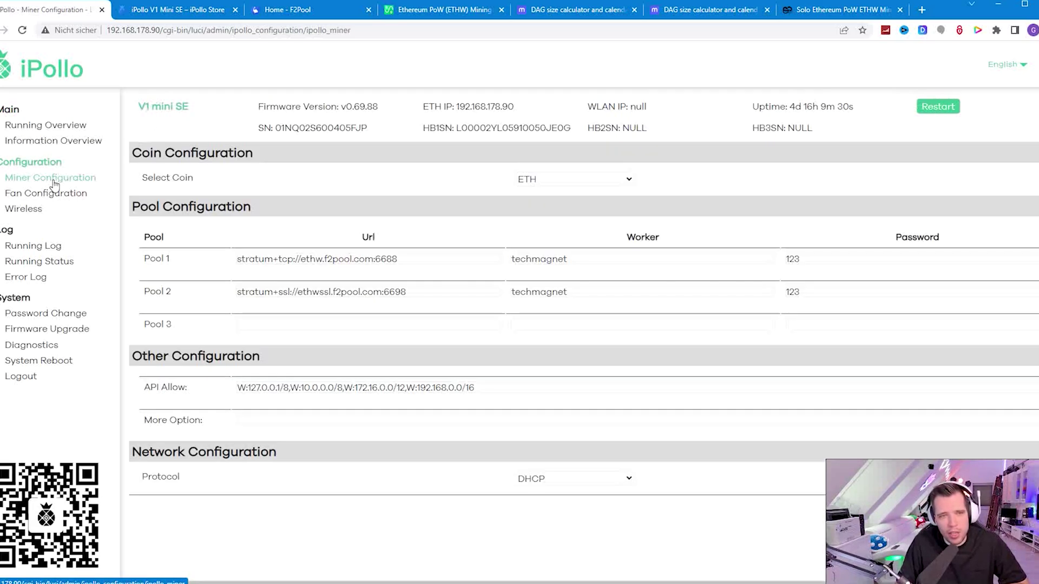
Step: Check the Auto fan range (30–100%) and the pool configuration, then move on to the F2Pool dashboard
left_click(50, 194)
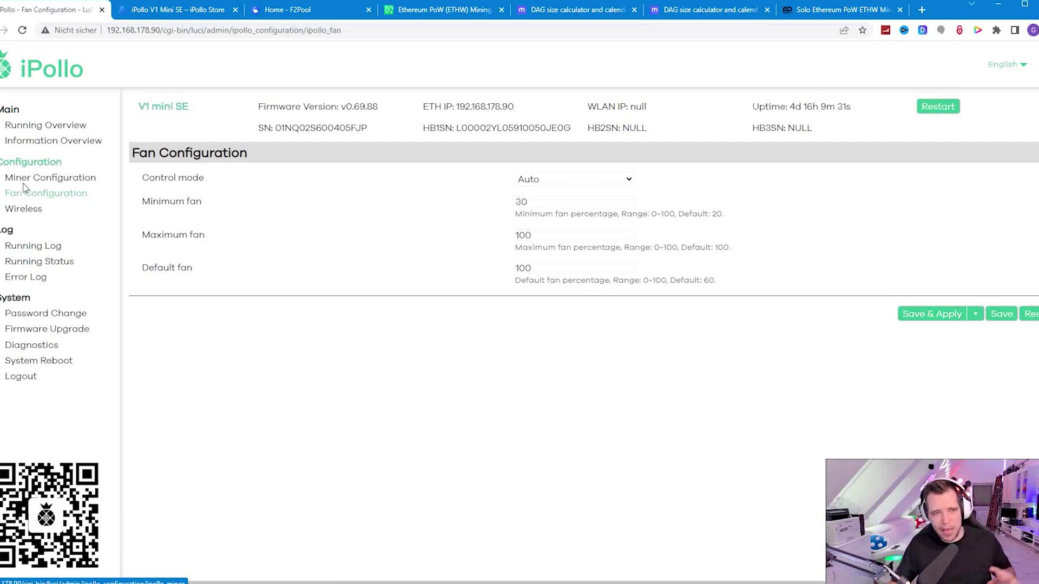
left_click(64, 181)
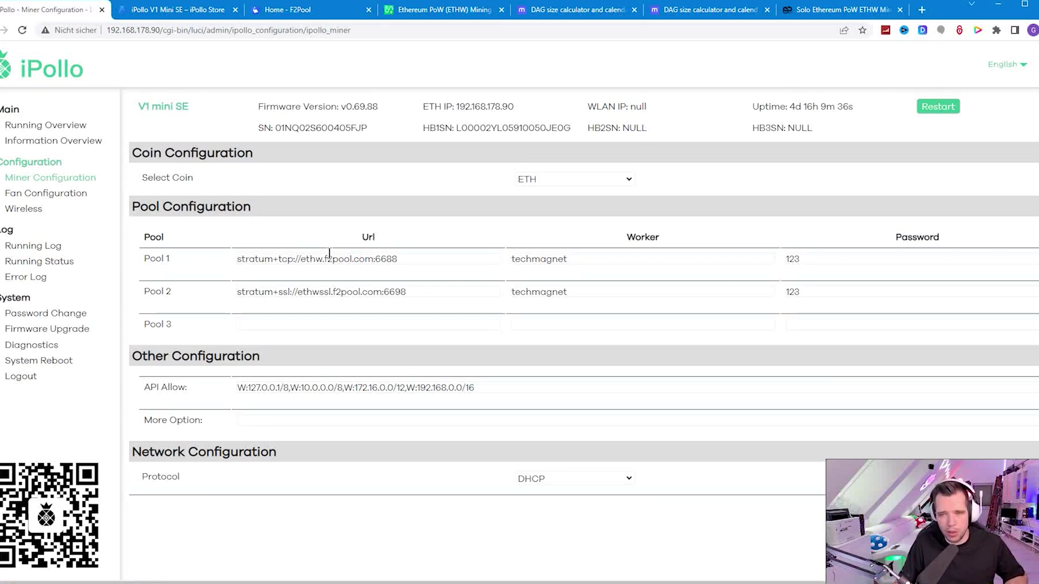
left_click(179, 10)
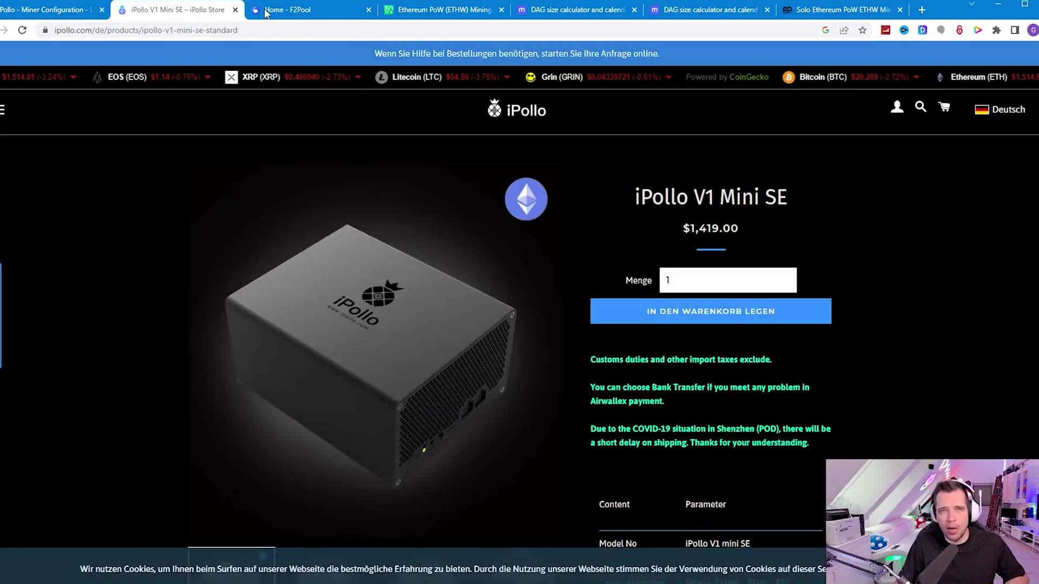
left_click(291, 12)
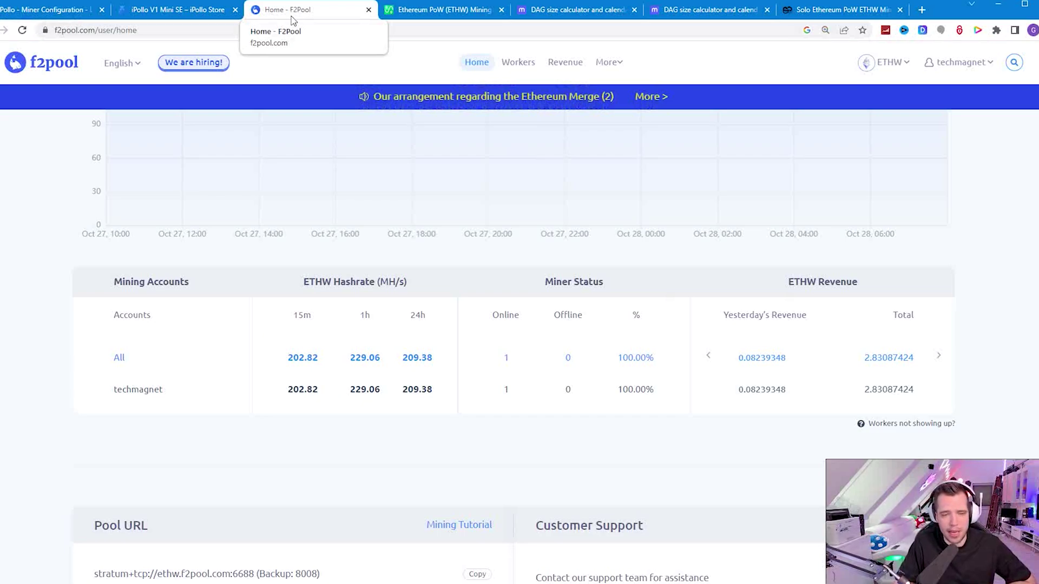
Step: Choose ETHW as the coin shown on the F2Pool dashboard
scroll(428, 100, "up", 10)
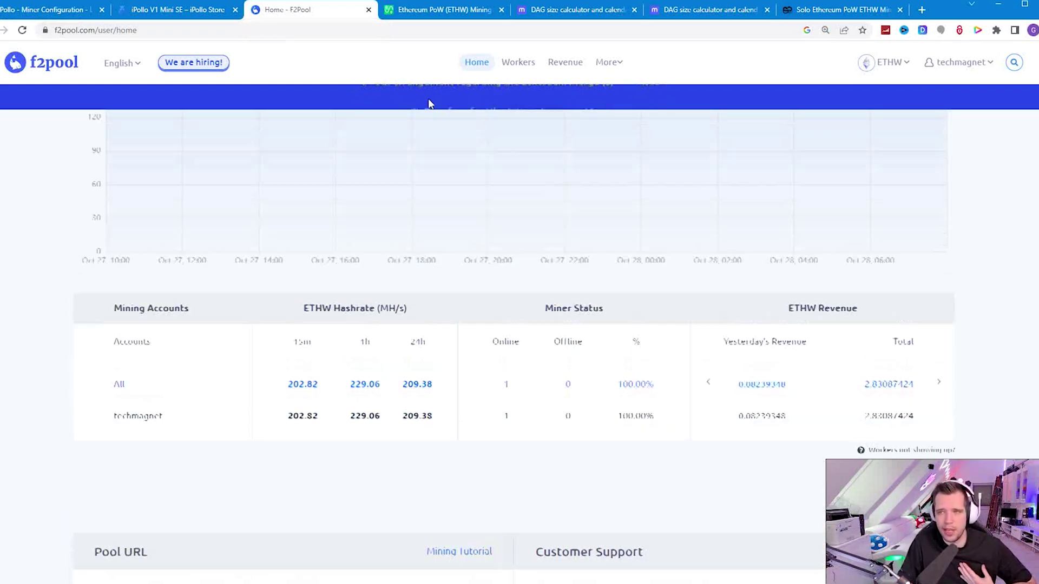
mouse_move(893, 64)
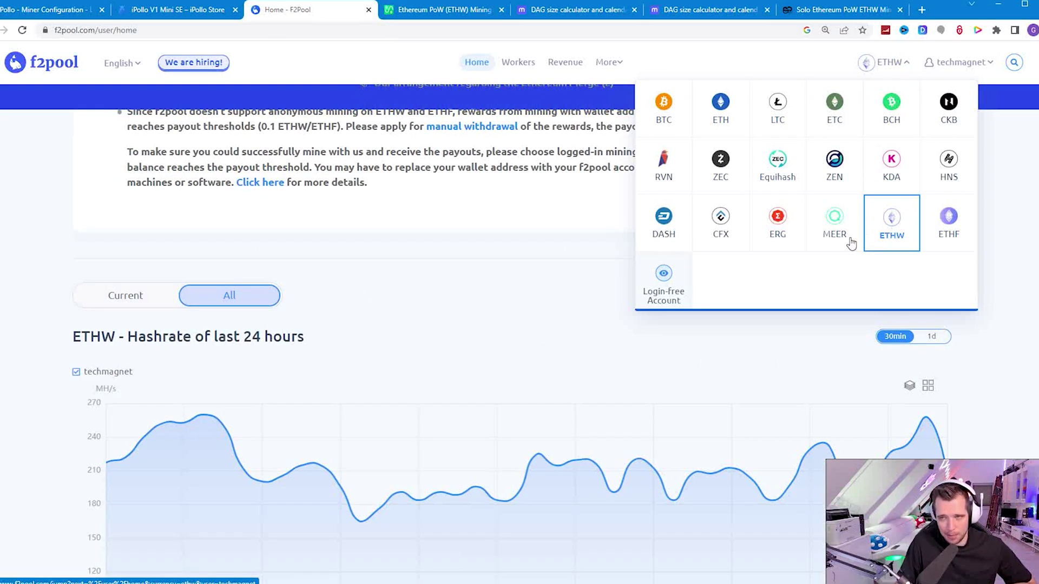
scroll(495, 262, "down", 5)
scroll(490, 219, "up", 2)
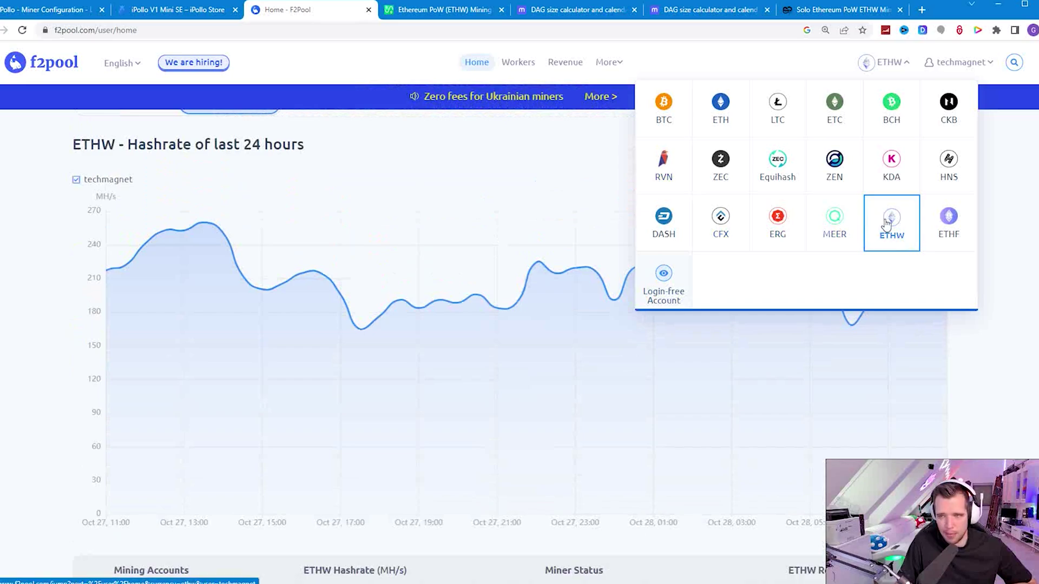
left_click(888, 219)
Step: Highlight the Mining Accounts revenue figures, including the 2.83087424 ETHW total
scroll(499, 270, "down", 10)
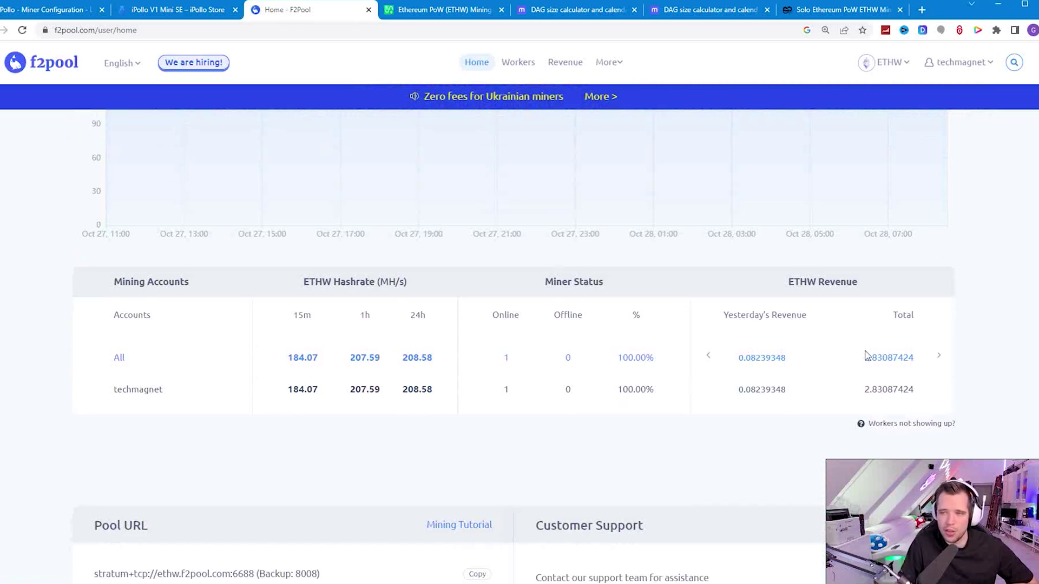
left_click_drag(866, 355, 914, 390)
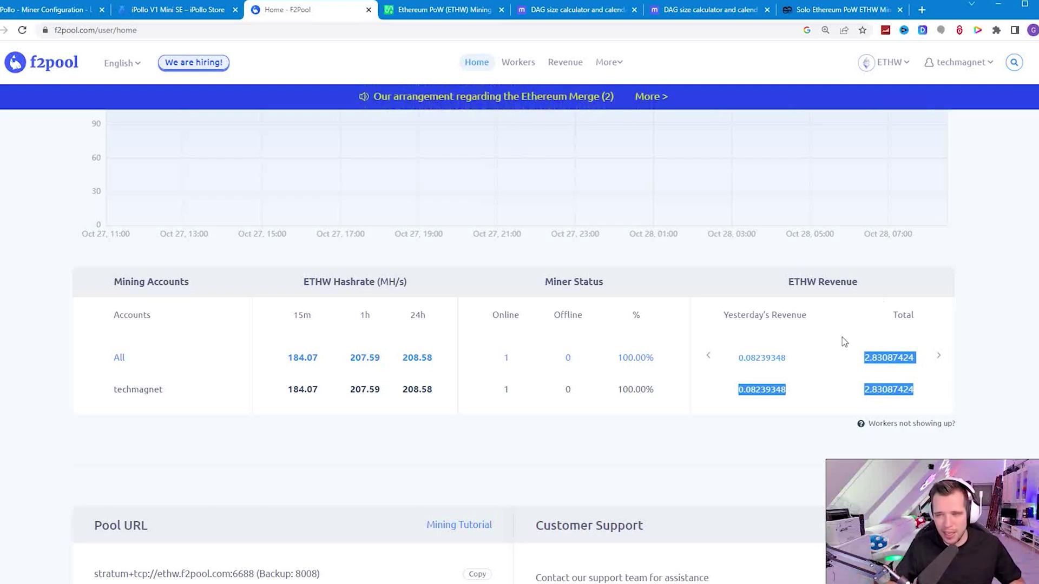
left_click_drag(850, 356, 918, 367)
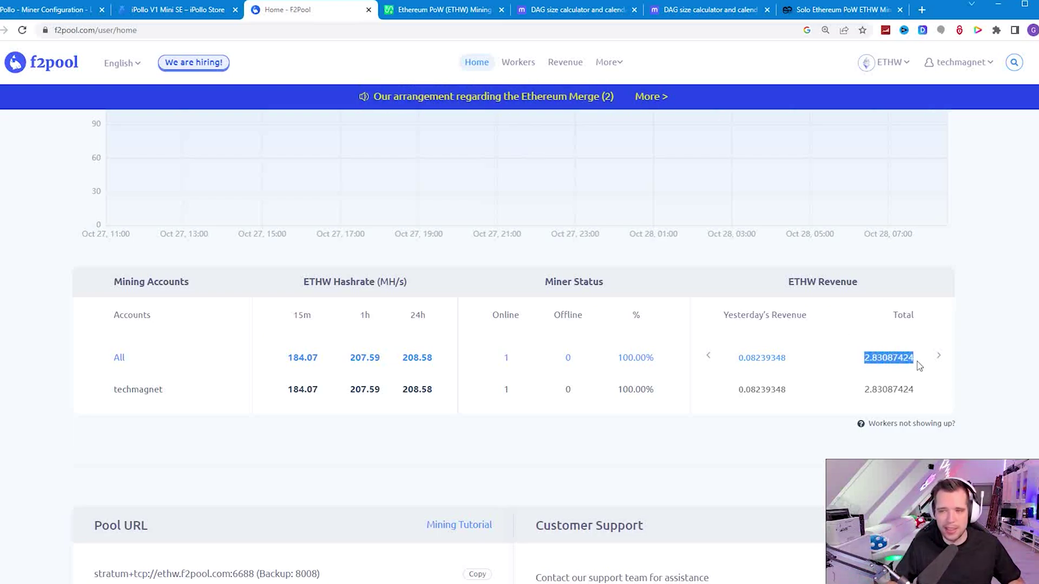
left_click(832, 365)
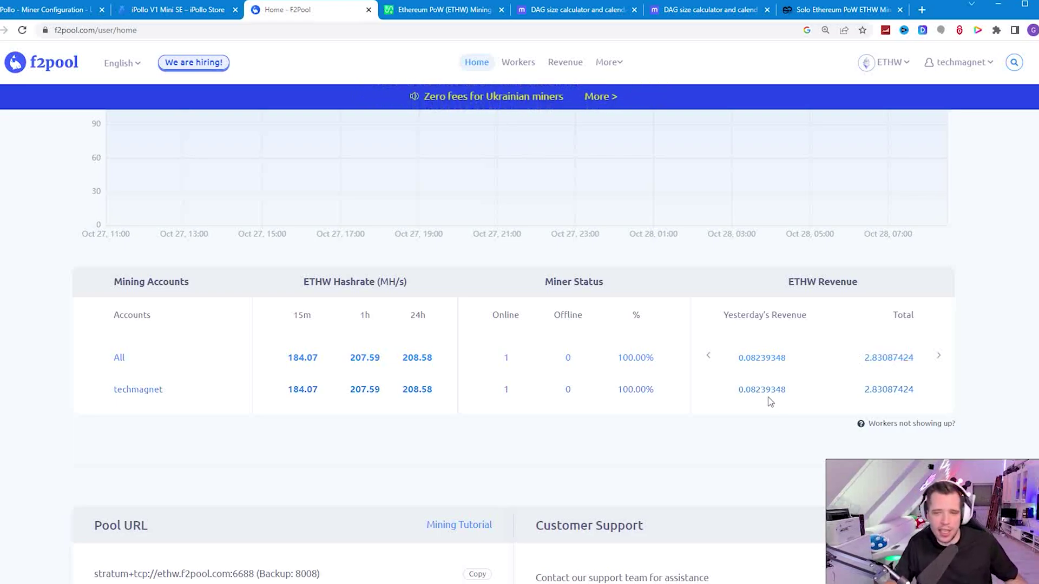
Step: Switch the ETHW hashrate chart to the 30-day daily view and scan the panels below
scroll(651, 361, "up", 5)
scroll(651, 361, "up", 2)
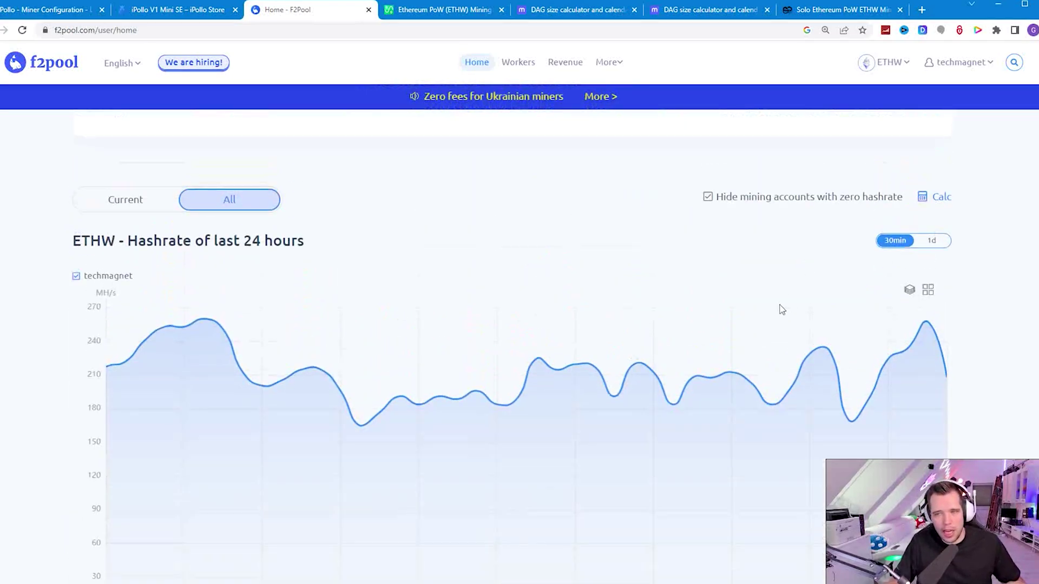
left_click(931, 241)
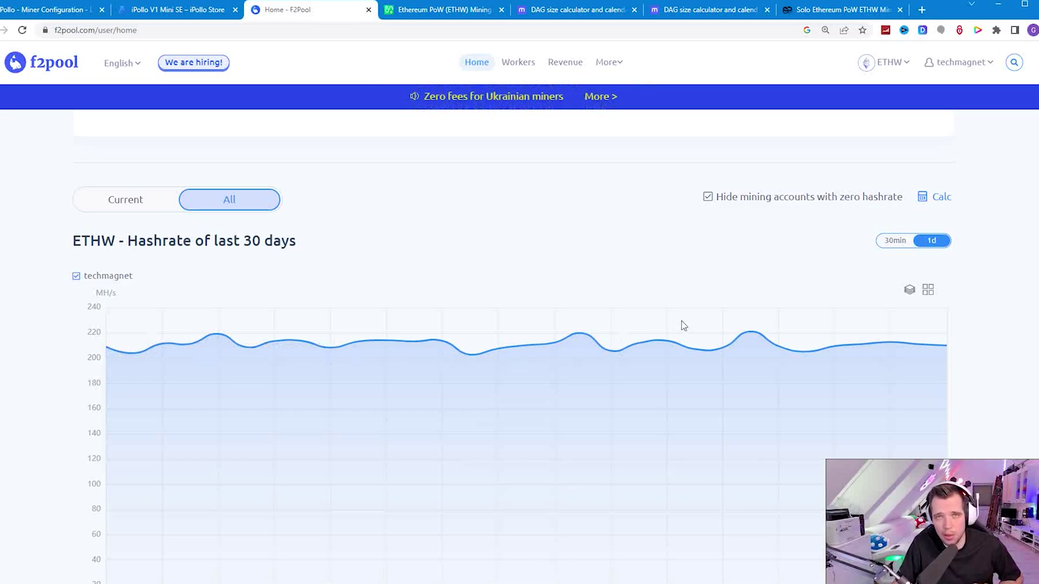
scroll(681, 322, "down", 5)
scroll(663, 298, "down", 3)
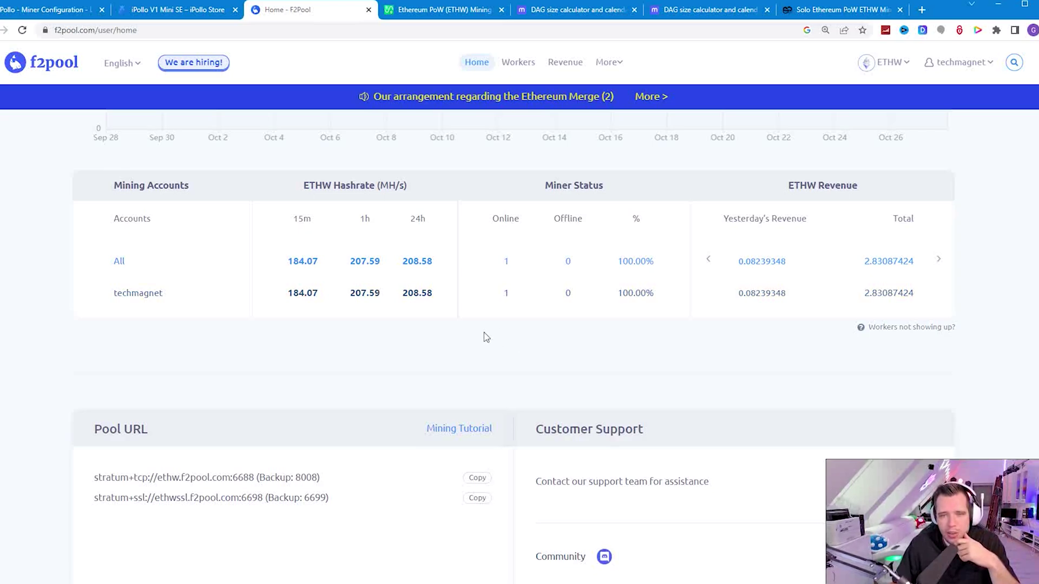
scroll(489, 336, "up", 2)
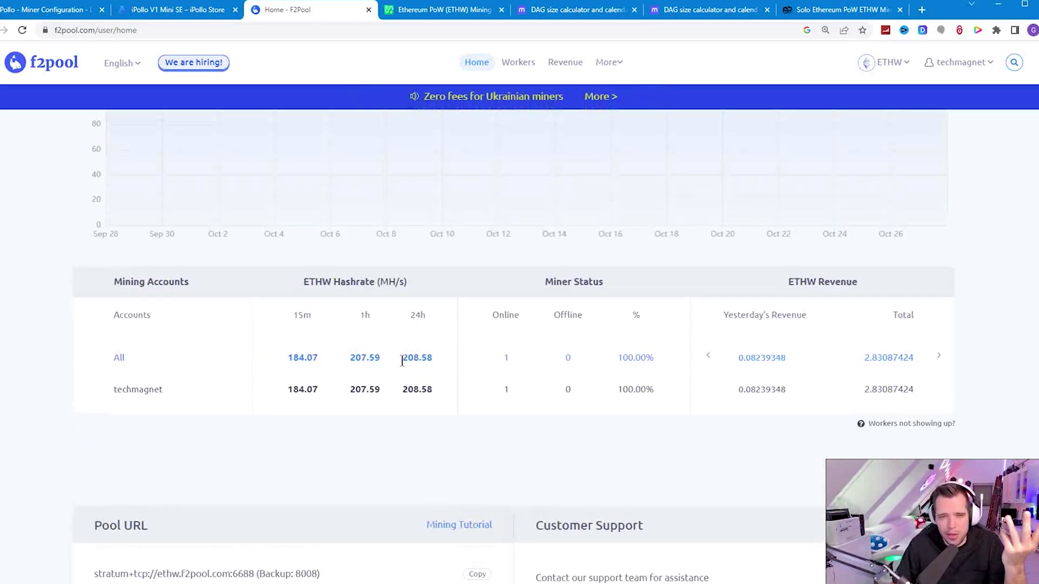
Step: Highlight the 208.58 MH/s 24-hour hashrate and the 2.83087424 total revenue
left_click_drag(402, 357, 441, 362)
left_click(446, 365)
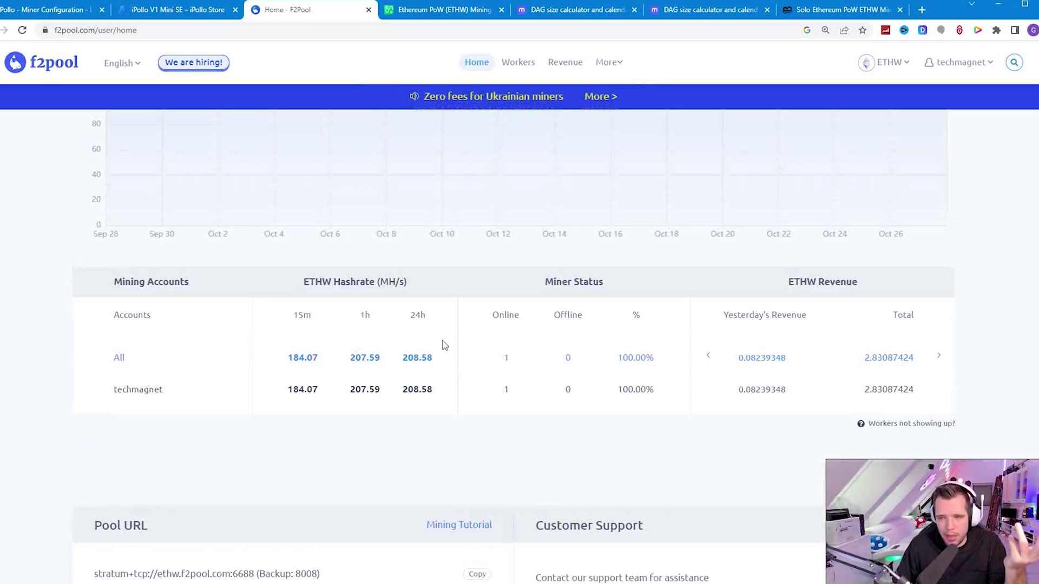
scroll(441, 343, "down", 5)
scroll(441, 343, "down", 3)
scroll(441, 343, "up", 8)
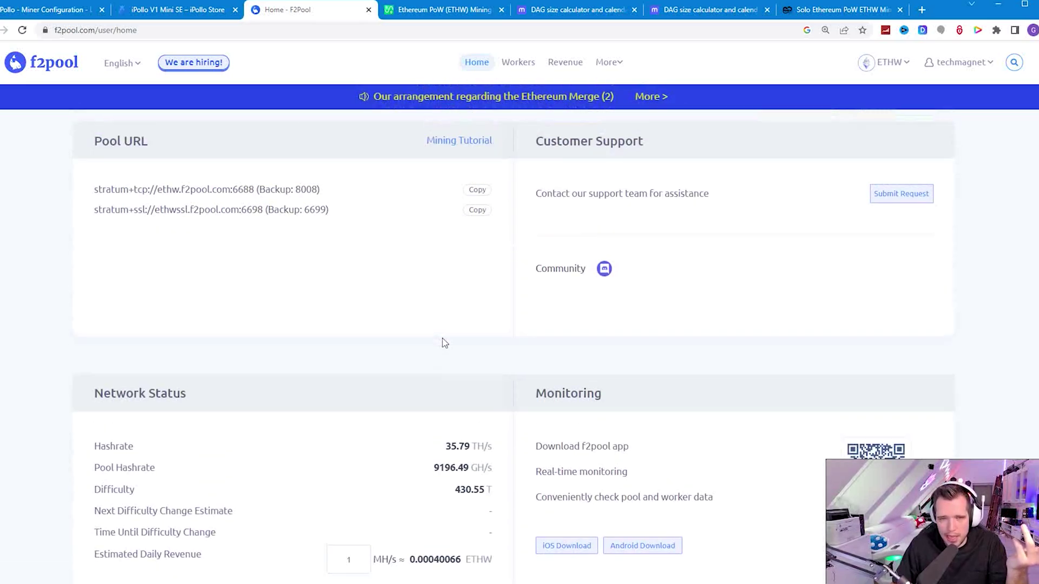
left_click_drag(864, 358, 918, 363)
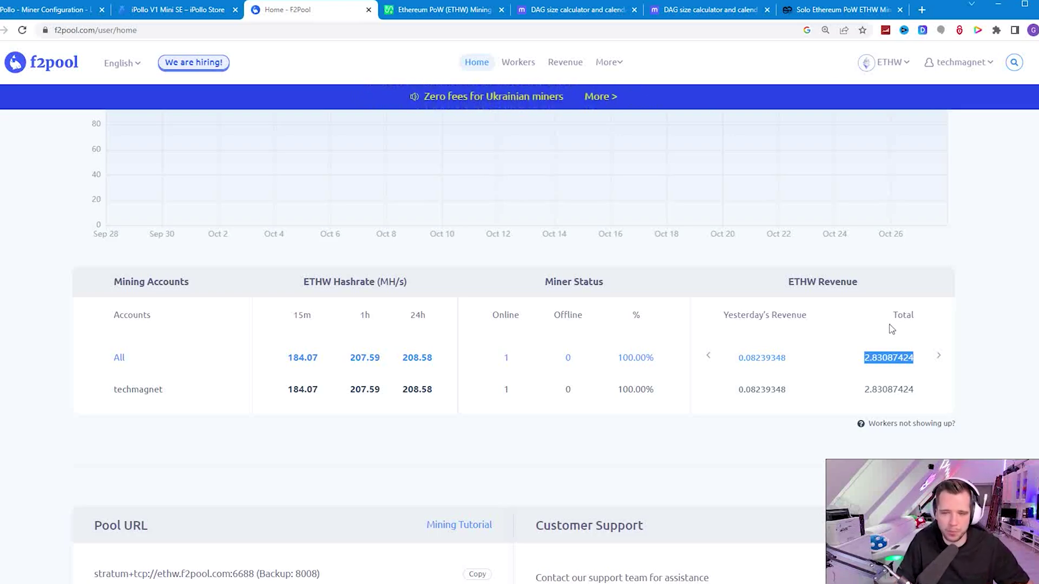
scroll(893, 330, "up", 4)
scroll(362, 251, "up", 2)
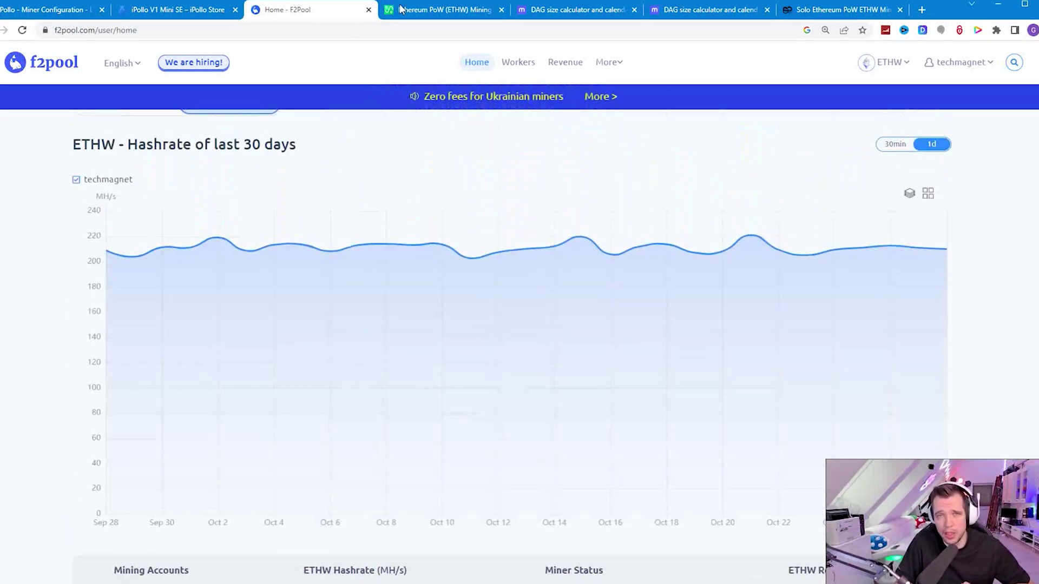
scroll(413, 51, "up", 2)
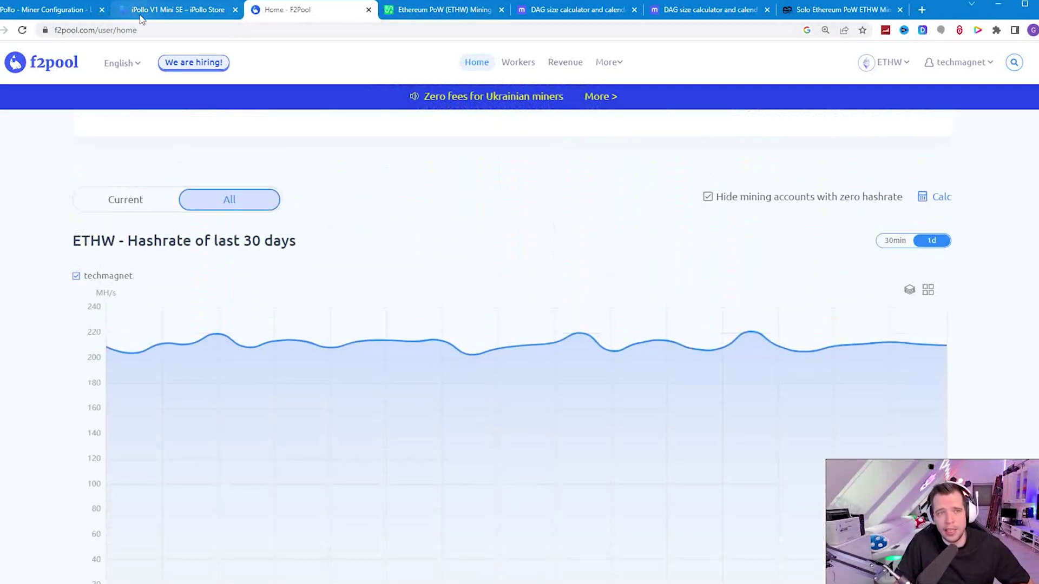
left_click(141, 12)
Step: Back on Miner Configuration, inspect the Pool 1 F2Pool URL and confirm ETH as the mined coin
left_click_drag(612, 185, 860, 211)
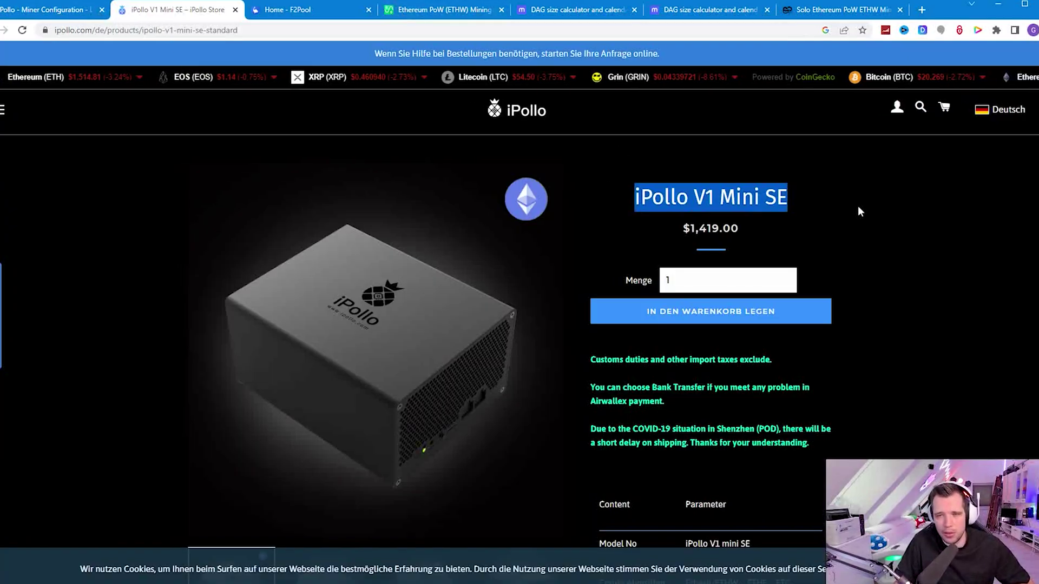
key("ctrl+1")
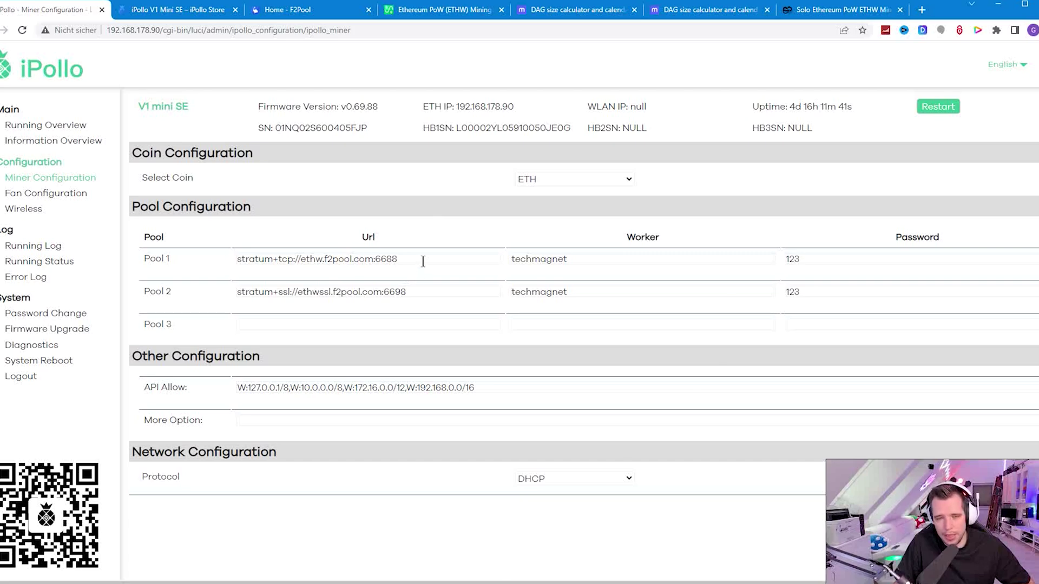
left_click_drag(423, 261, 231, 266)
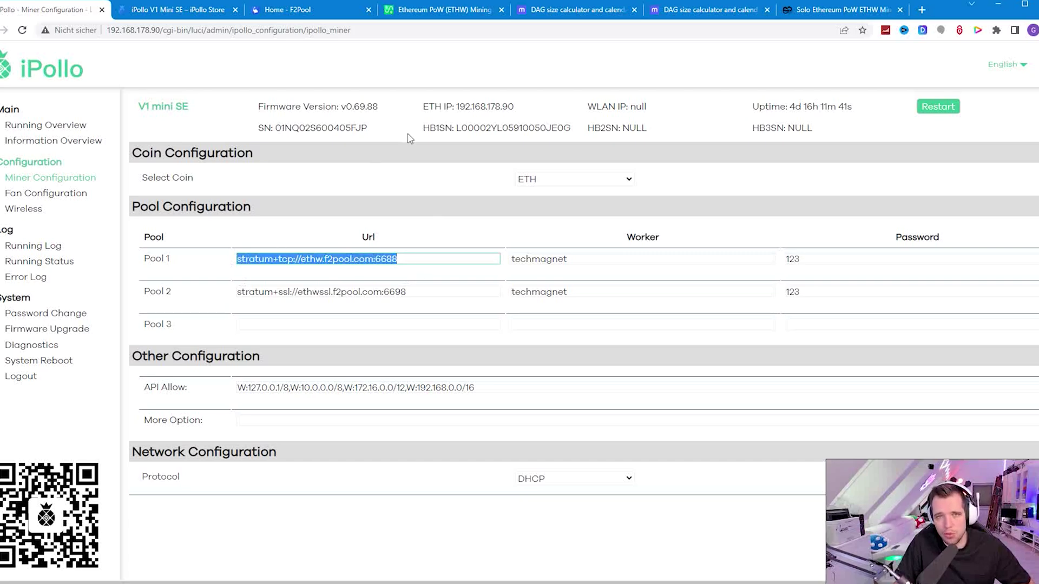
left_click(569, 181)
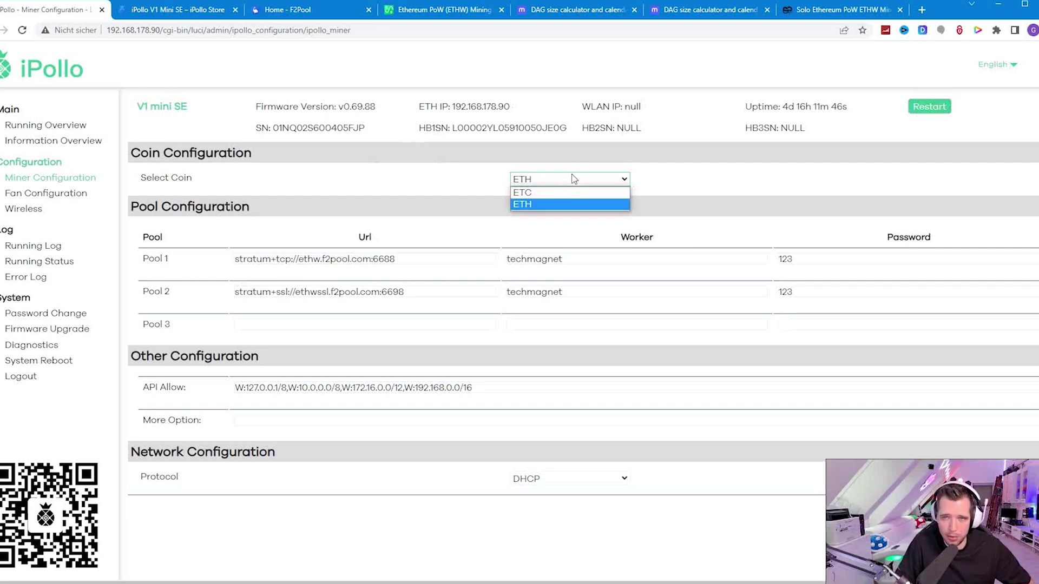
left_click(664, 160)
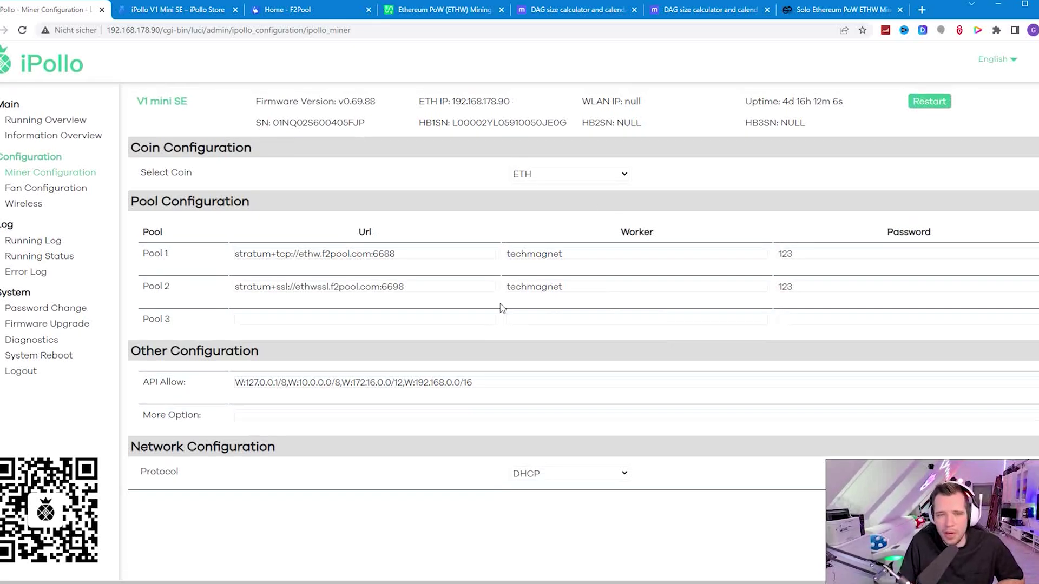
key("ctrl+Tab")
Step: Locate F2Pool's Pool URL list and review the supported coins in the coin dropdown
left_click(343, 17)
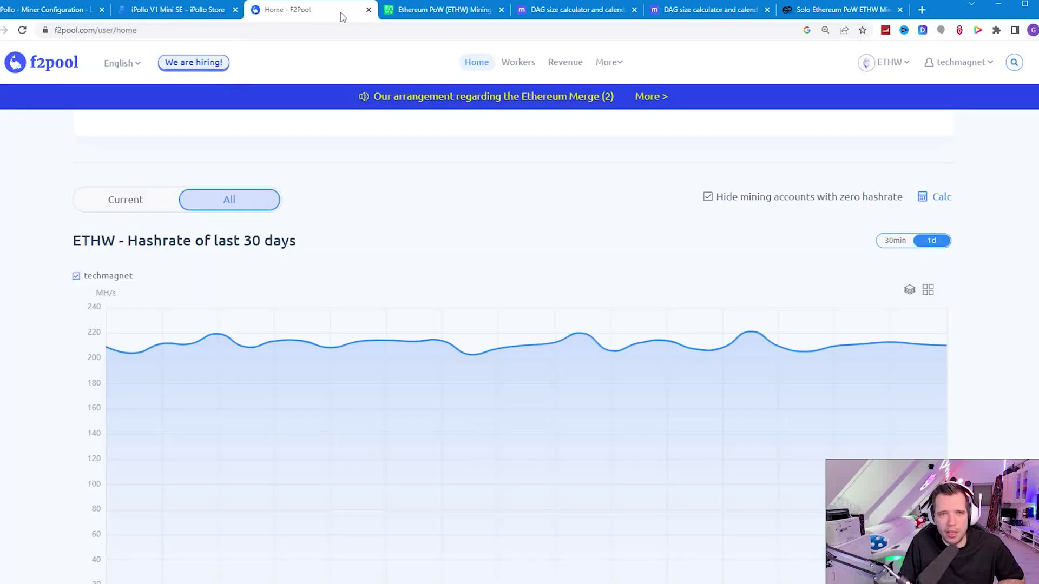
scroll(626, 230, "down", 10)
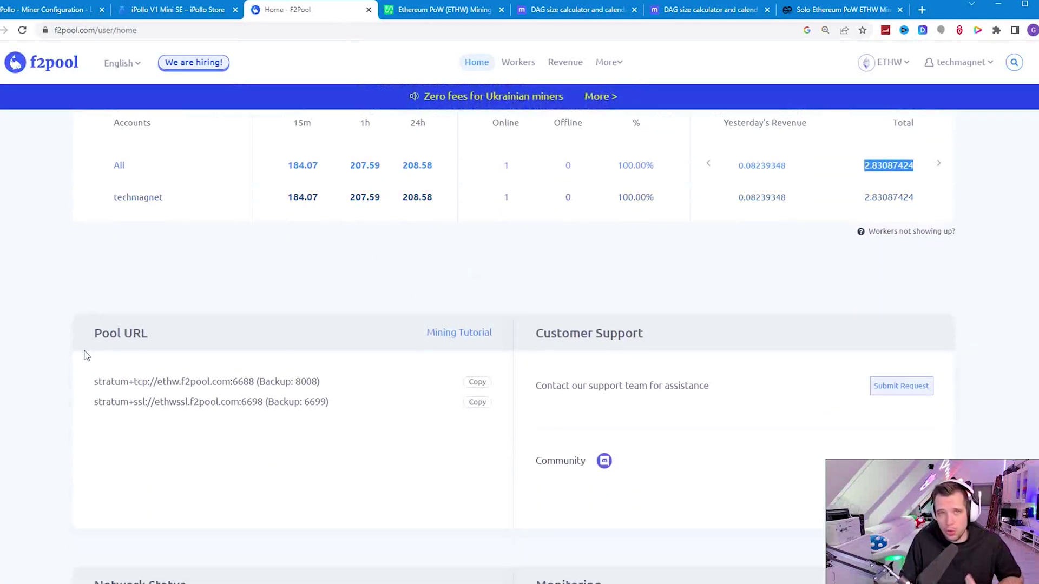
left_click_drag(95, 381, 305, 382)
scroll(910, 90, "up", 10)
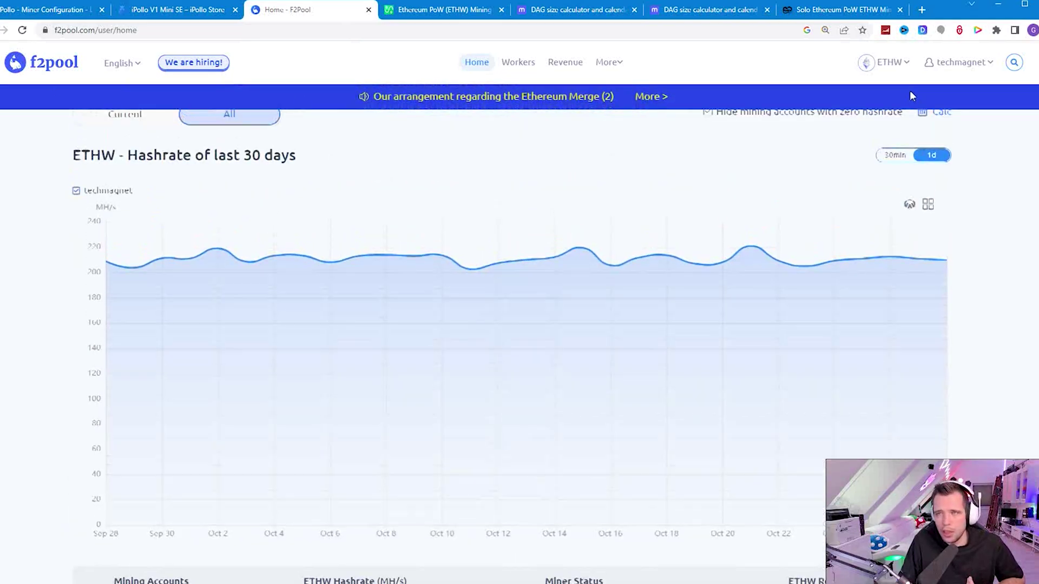
left_click(898, 64)
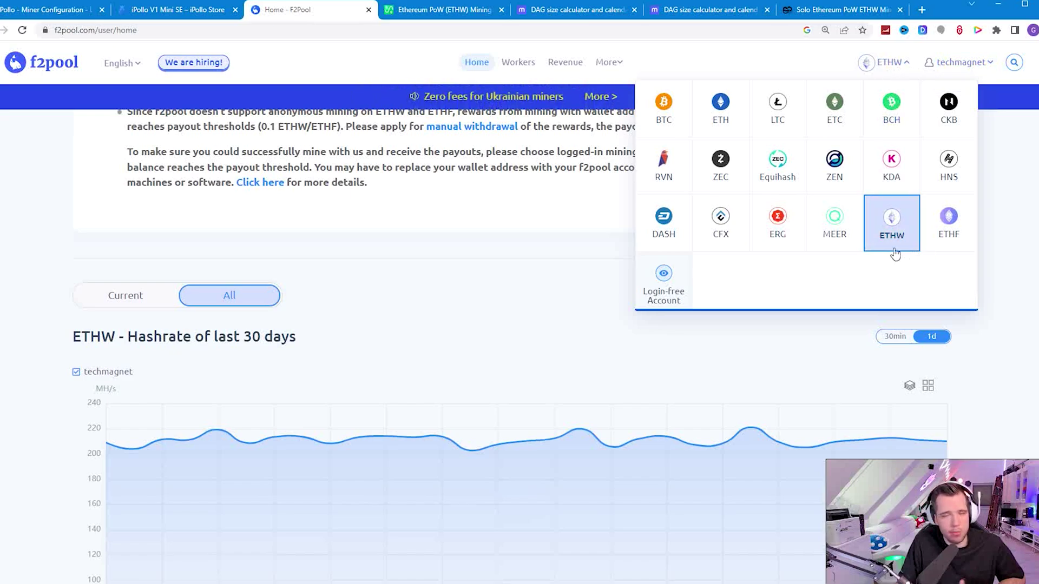
Step: Select the tcp address stratum+tcp://ethw.f2pool.com:6688
scroll(445, 395, "down", 10)
scroll(448, 375, "down", 5)
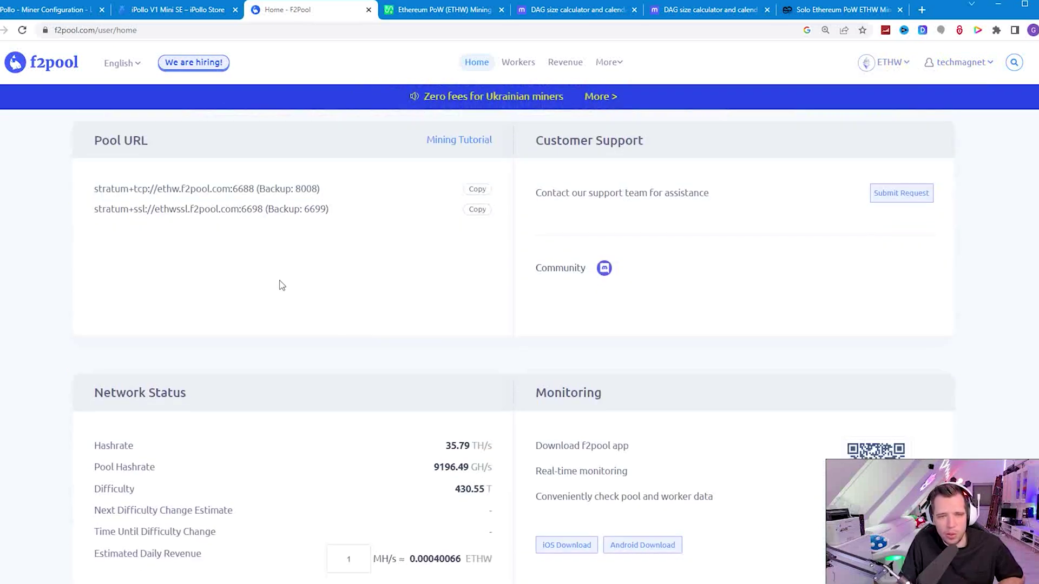
left_click_drag(255, 188, 182, 188)
left_click(257, 185)
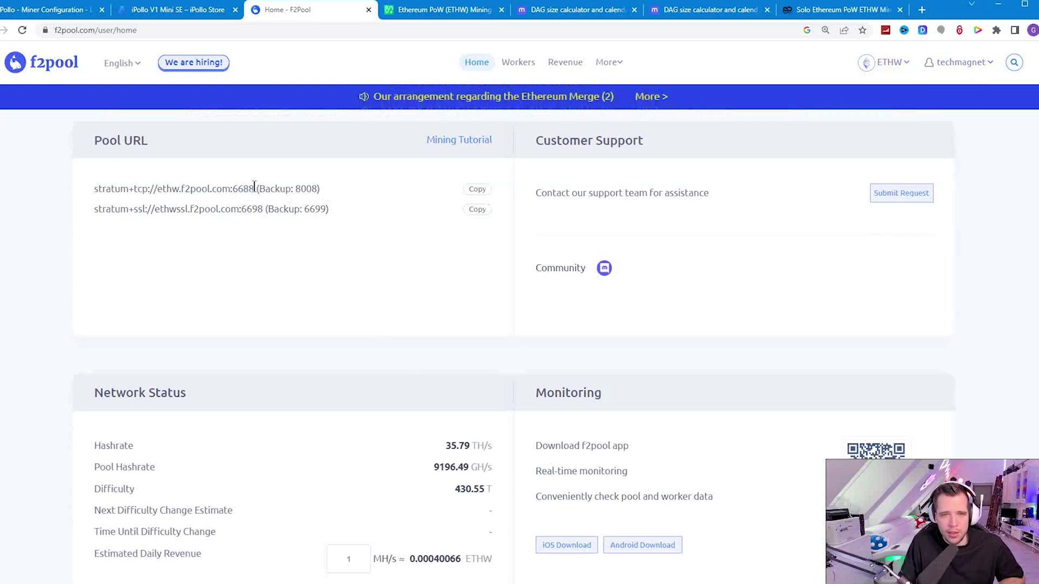
left_click_drag(249, 190, 94, 188)
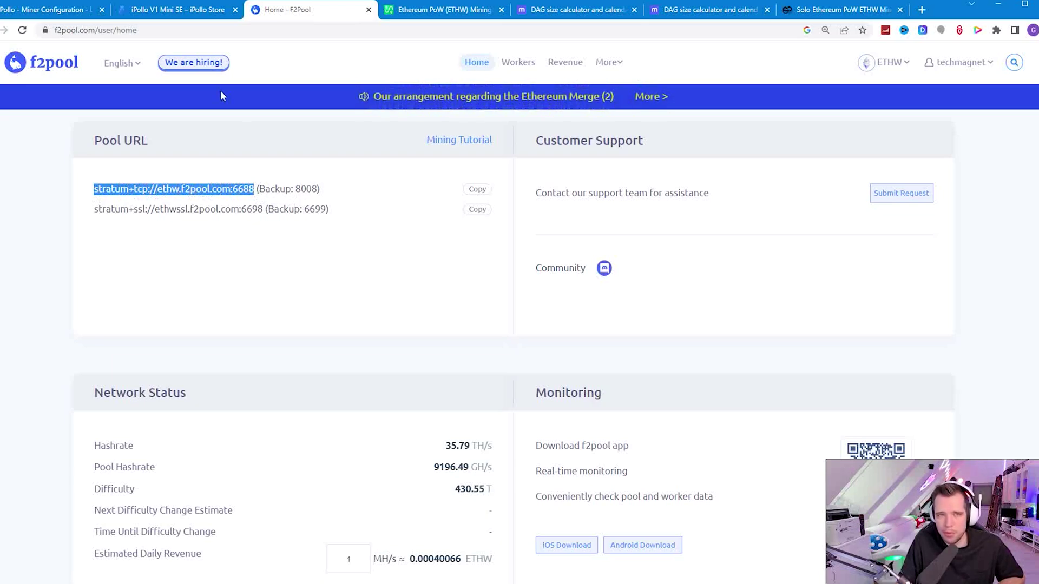
Step: Return to Miner Configuration and select the full Pool 1 URL
left_click(178, 9)
left_click(54, 9)
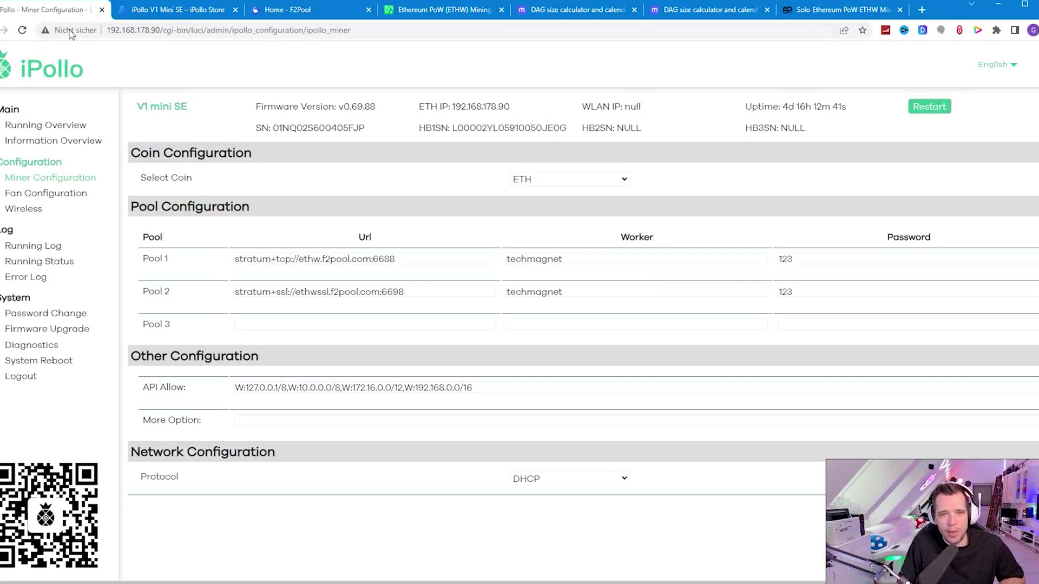
triple_click(409, 263)
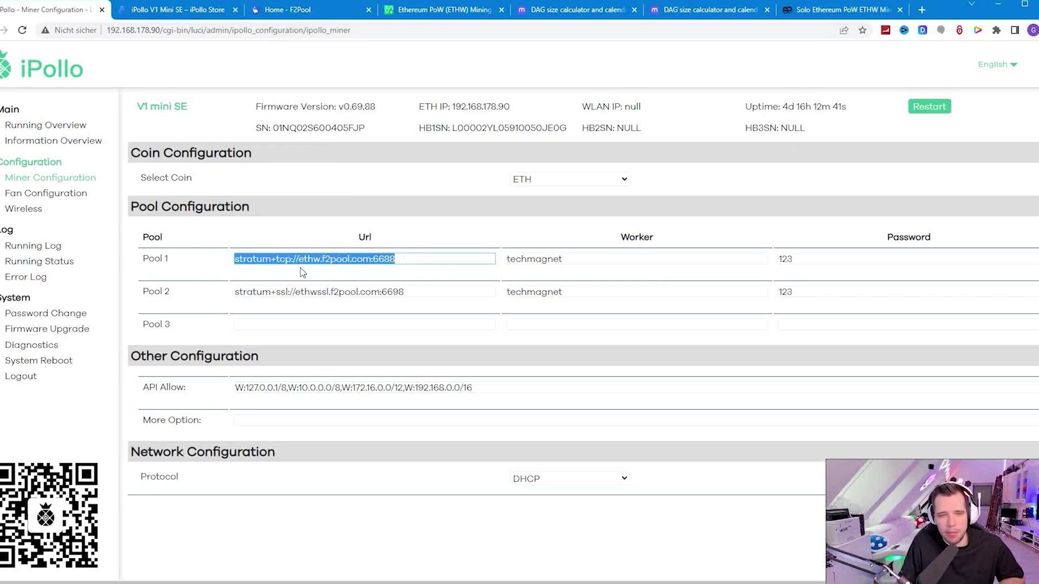
left_click(406, 260)
triple_click(394, 259)
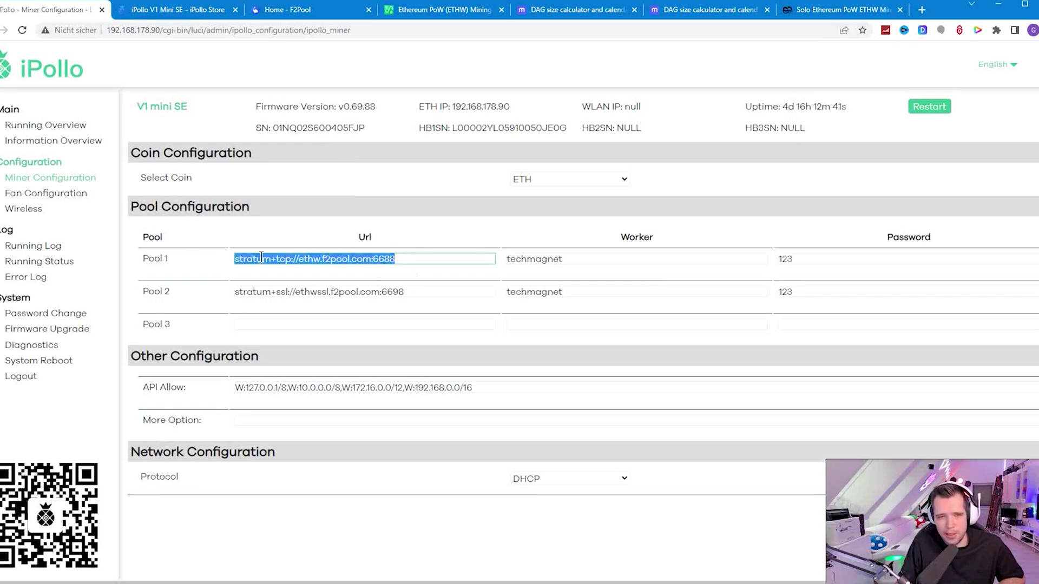
left_click(401, 260)
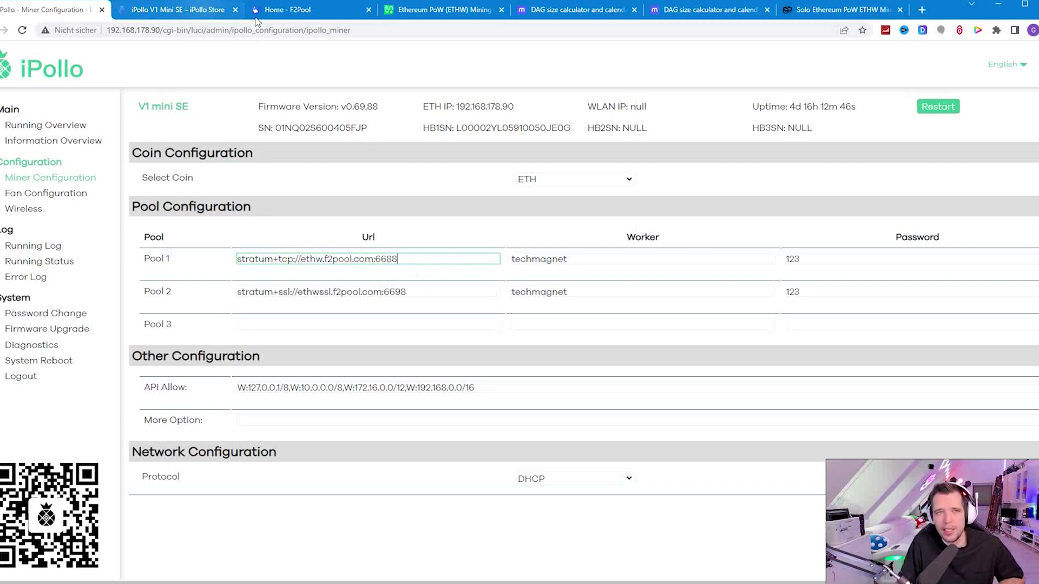
Step: Compare against F2Pool's addresses, note the empty Pool 3 slot, and mark Pool 2's 6698 port
left_click(273, 9)
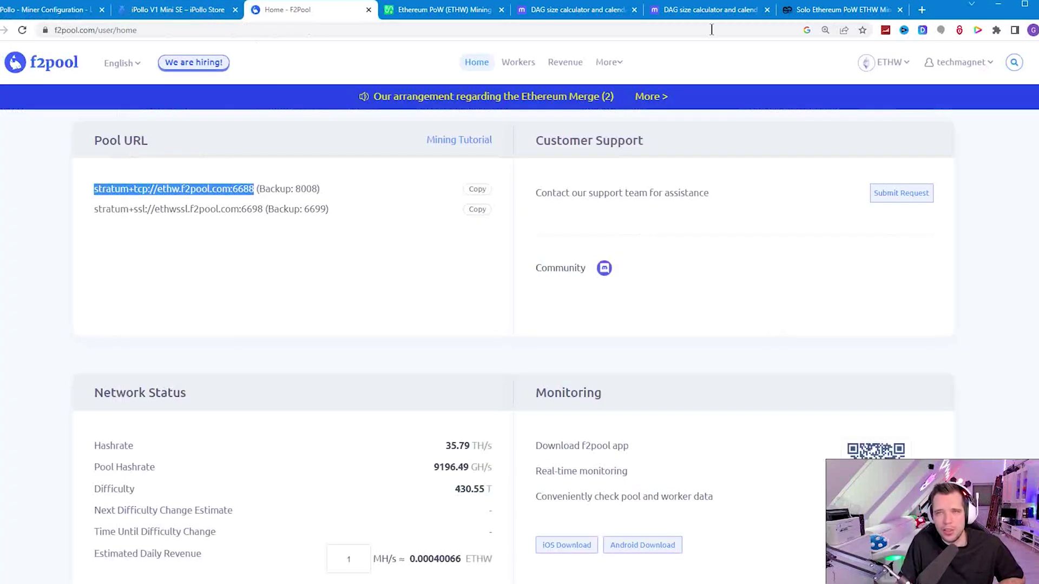
left_click(33, 10)
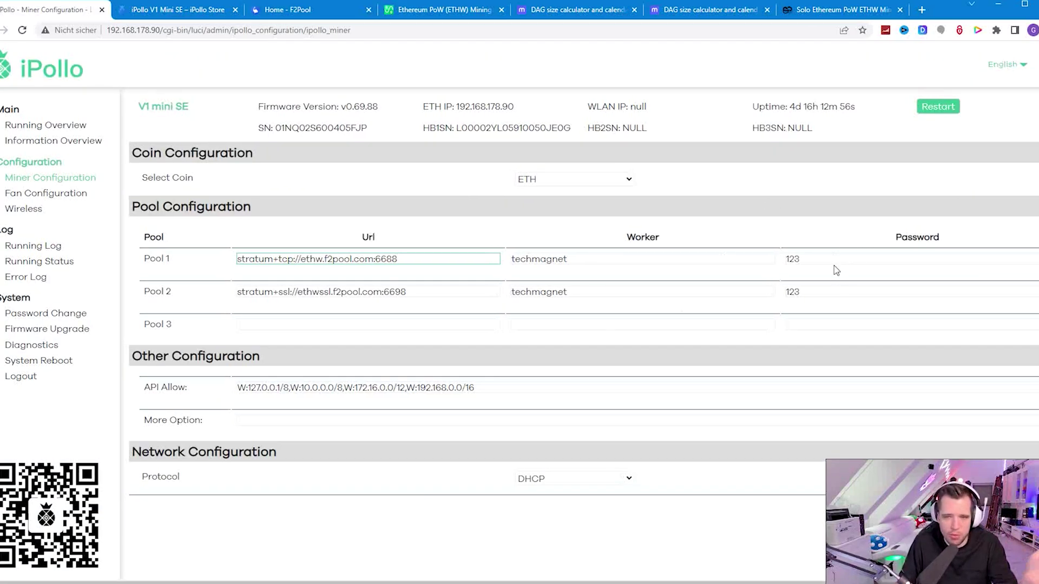
left_click(327, 324)
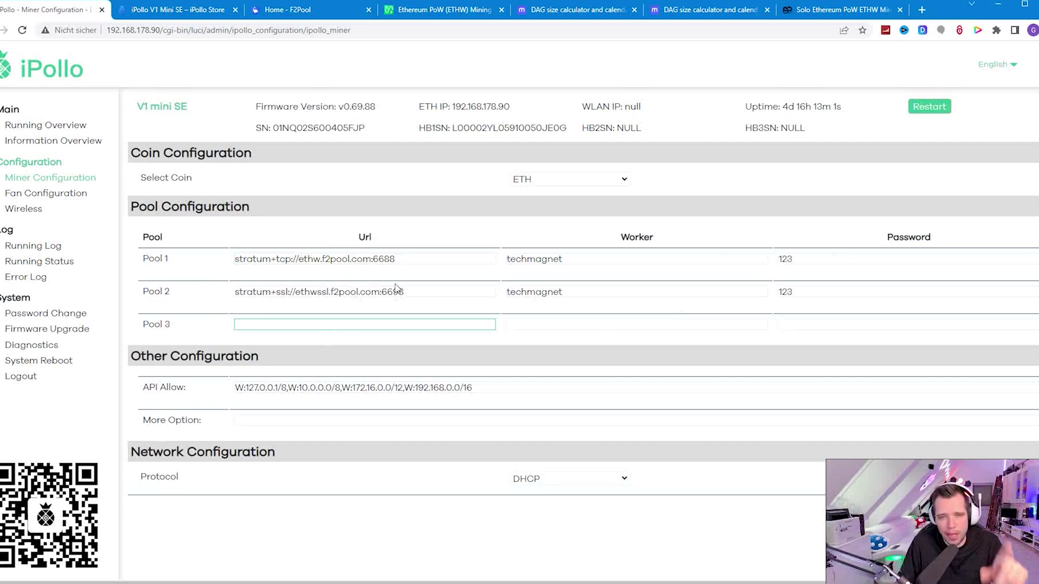
left_click(410, 291)
left_click_drag(409, 292, 382, 292)
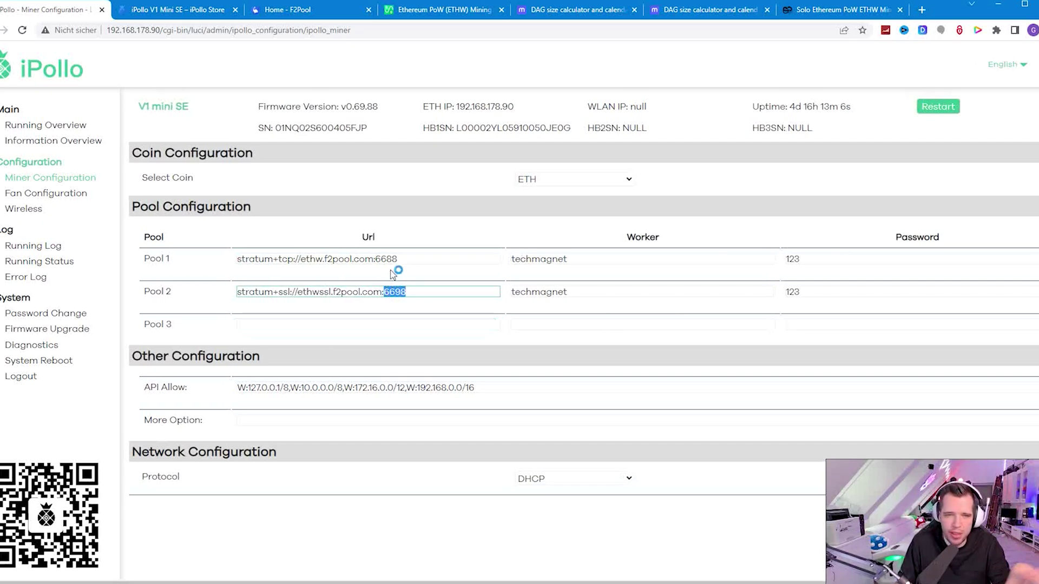
left_click(423, 259)
left_click(427, 292)
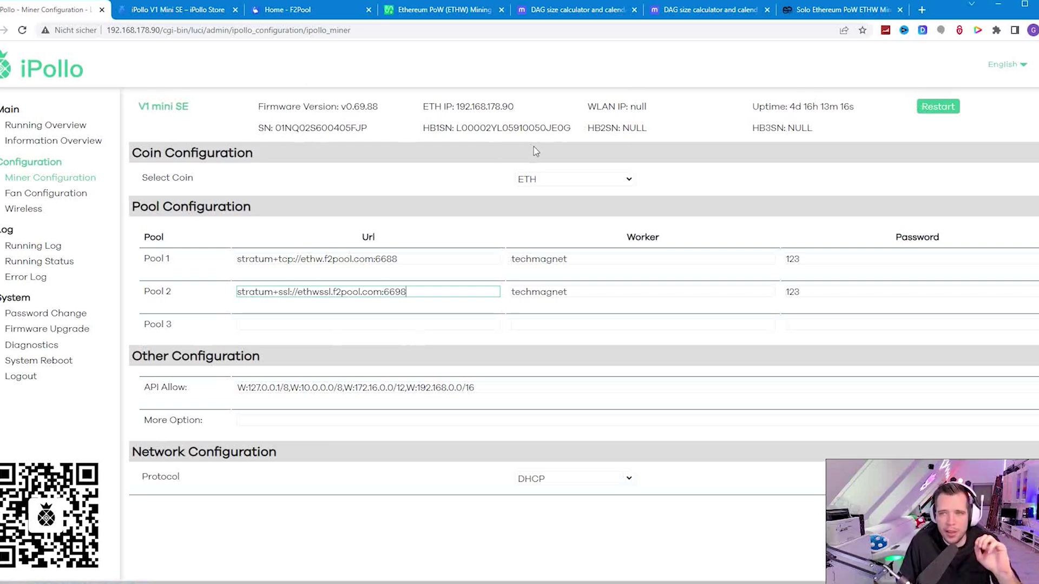
left_click_drag(453, 130, 567, 135)
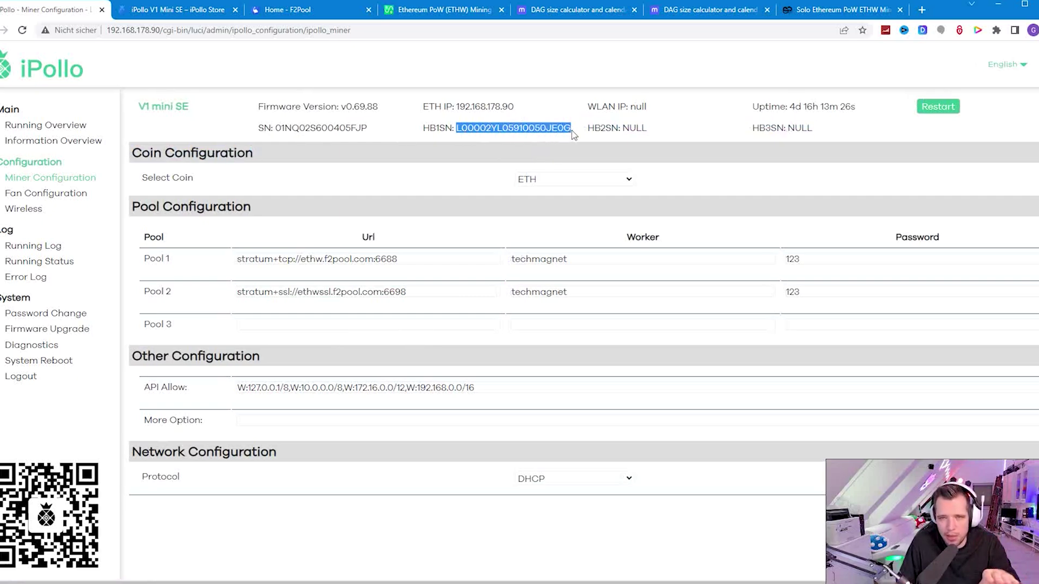
left_click(47, 129)
Step: Highlight the refreshing hashrate reading of about 210.84 MH/s on the running overview
left_click_drag(207, 178, 309, 184)
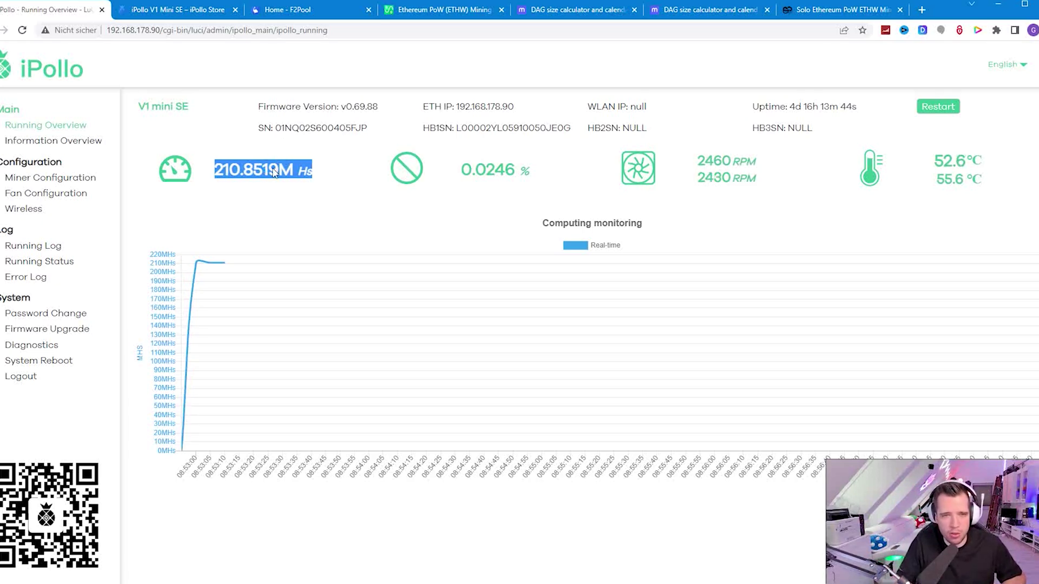
left_click(275, 174)
left_click_drag(214, 168, 355, 152)
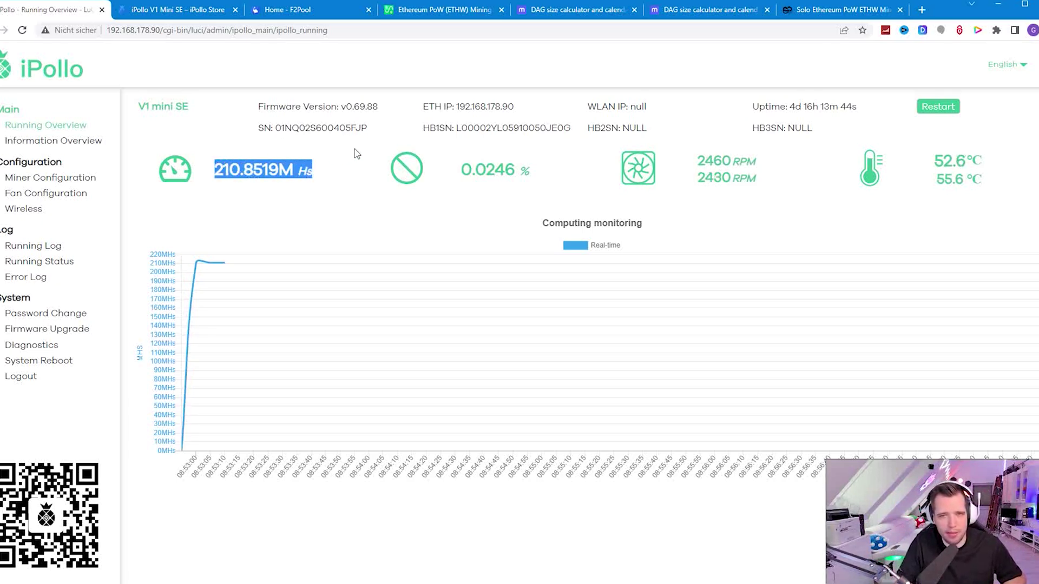
left_click(371, 174)
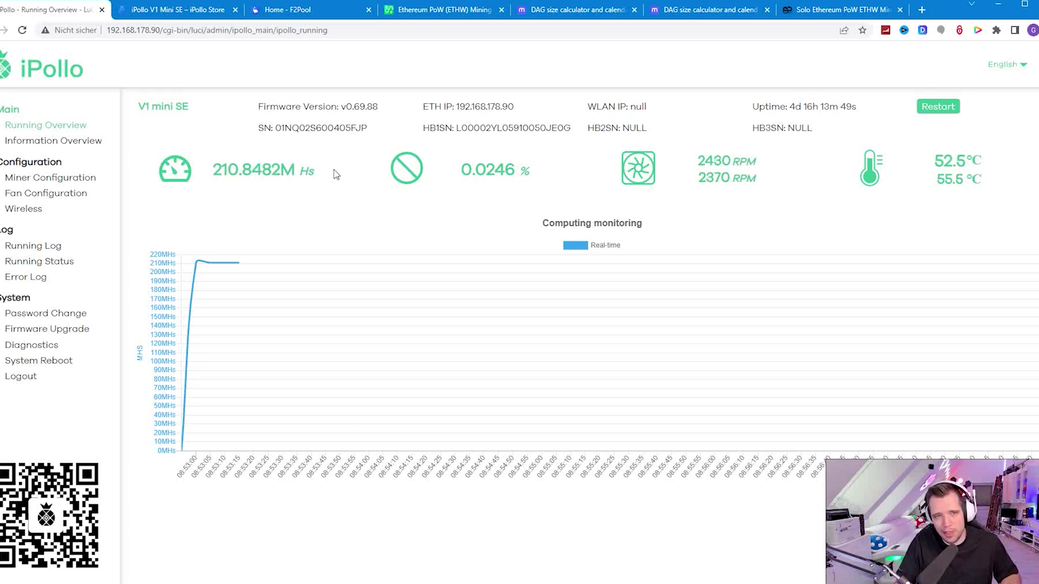
left_click_drag(214, 172, 352, 182)
left_click(353, 185)
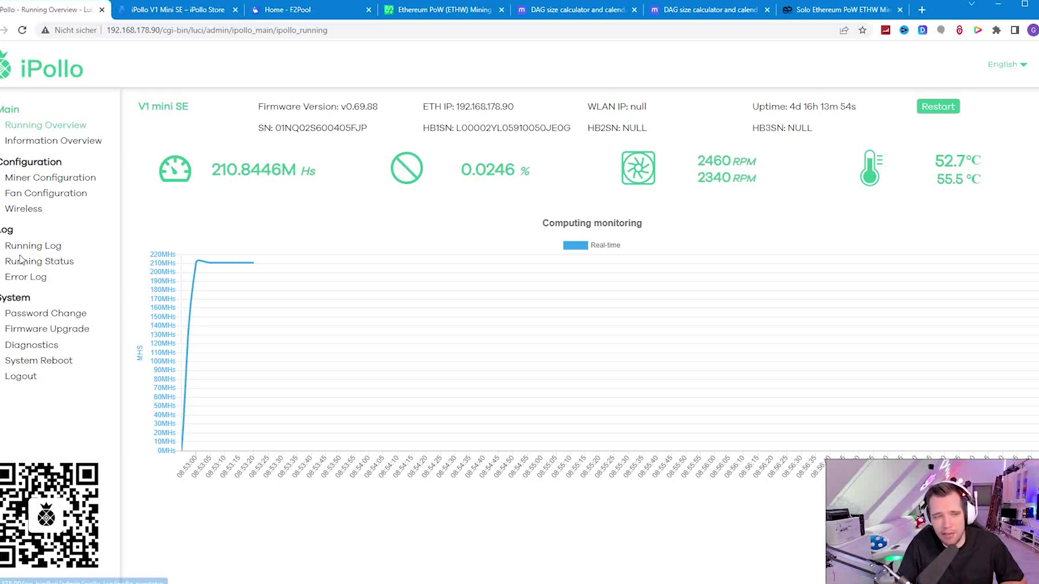
Step: Reopen Miner Configuration to view ETH, both F2Pool ETHW pool URLs and DHCP networking
left_click(51, 177)
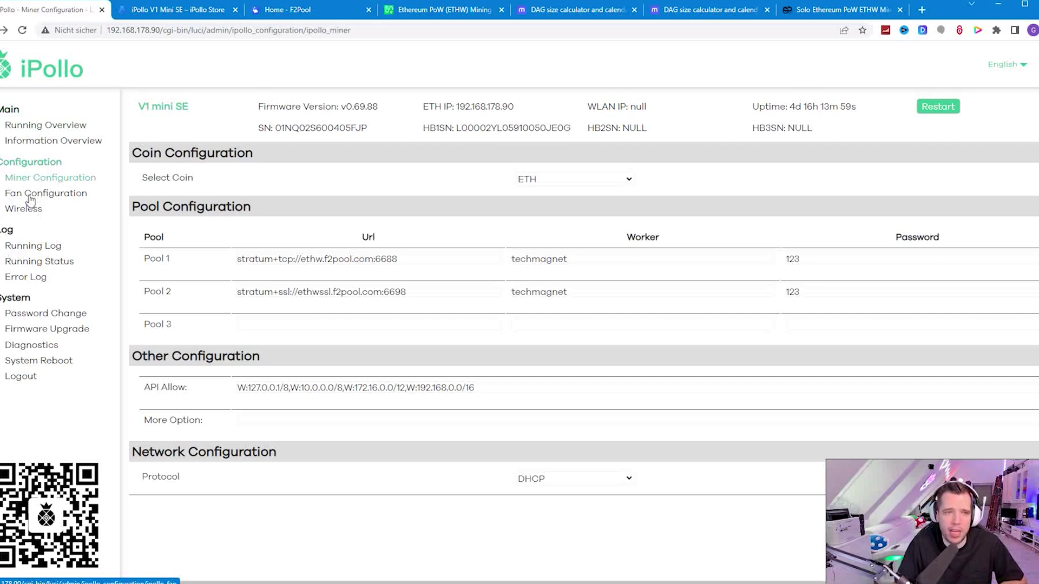
scroll(81, 352, "down", 1)
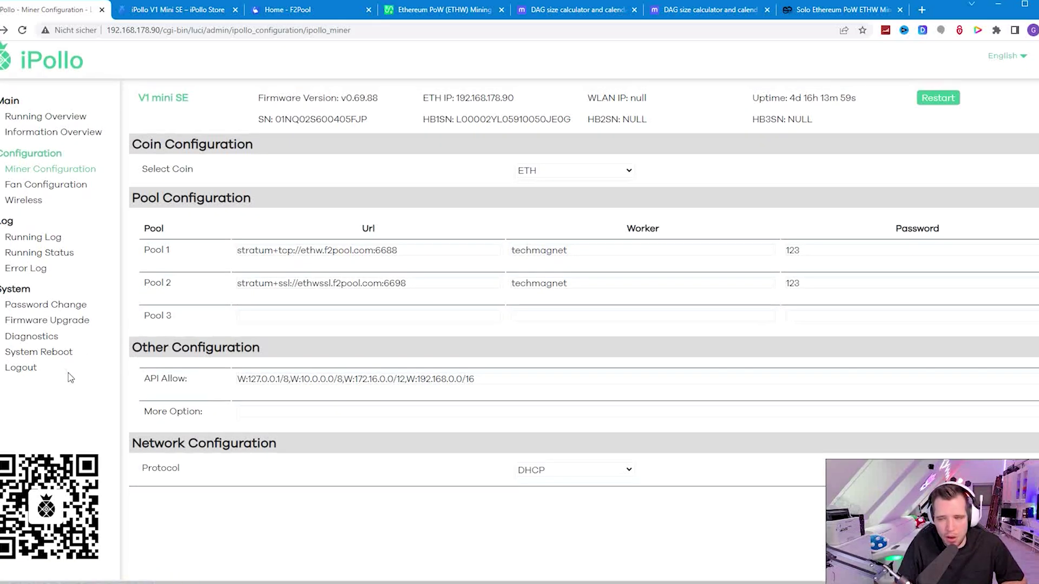
scroll(76, 254, "up", 1)
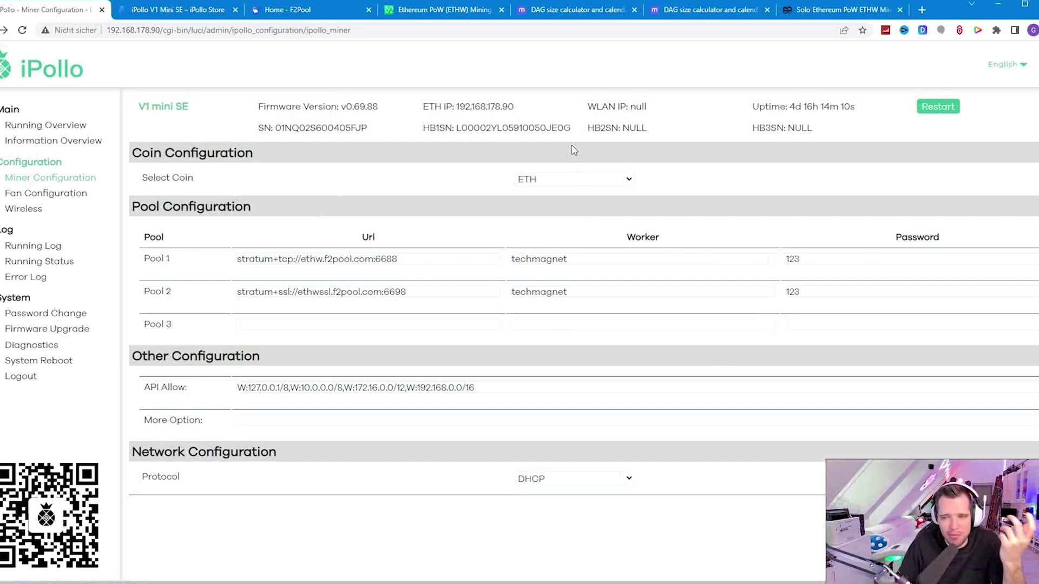
Step: On F2Pool, scroll through Mining Accounts and highlight the 2.83087424 total revenue
left_click(302, 18)
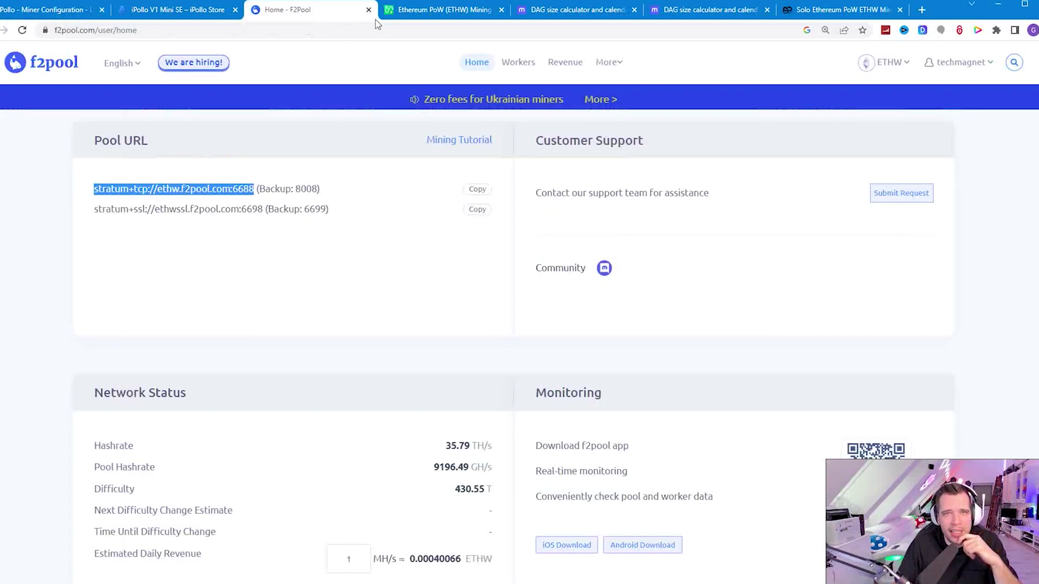
scroll(144, 237, "up", 5)
scroll(336, 302, "down", 5)
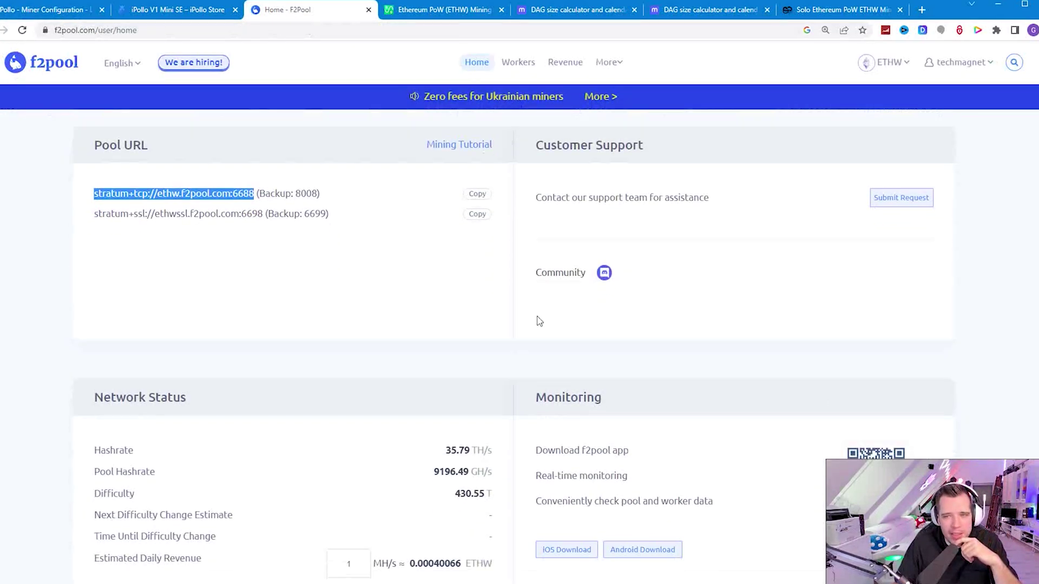
scroll(536, 320, "up", 12)
scroll(808, 221, "down", 5)
scroll(845, 340, "down", 3)
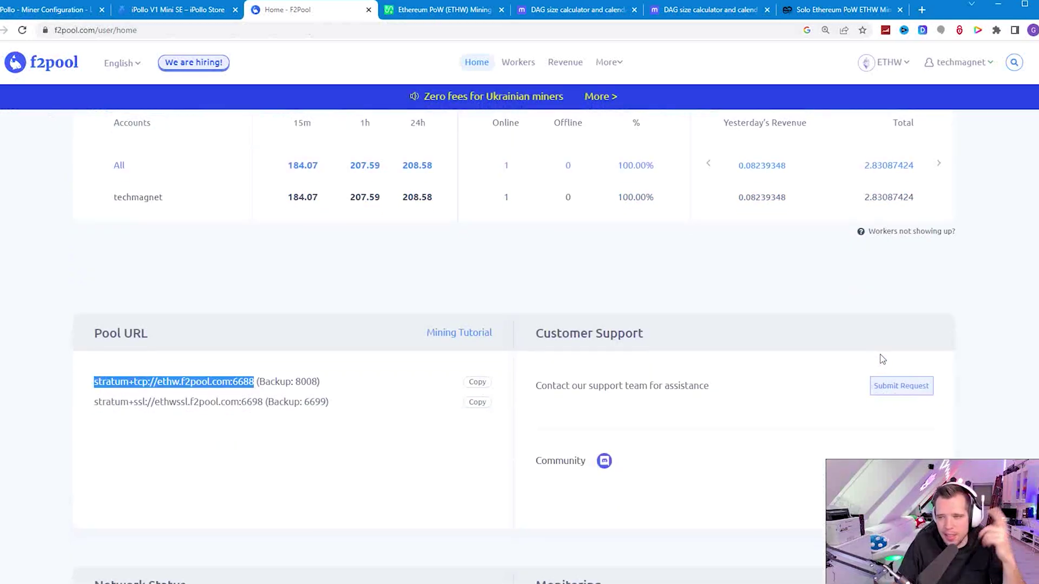
left_click_drag(871, 196, 933, 211)
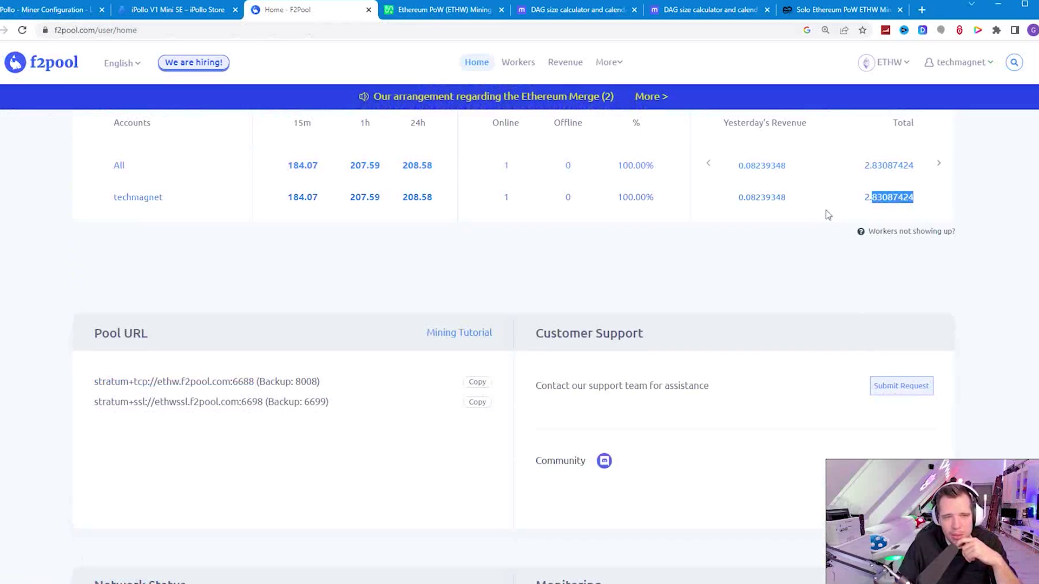
left_click(865, 203)
scroll(610, 273, "down", 7)
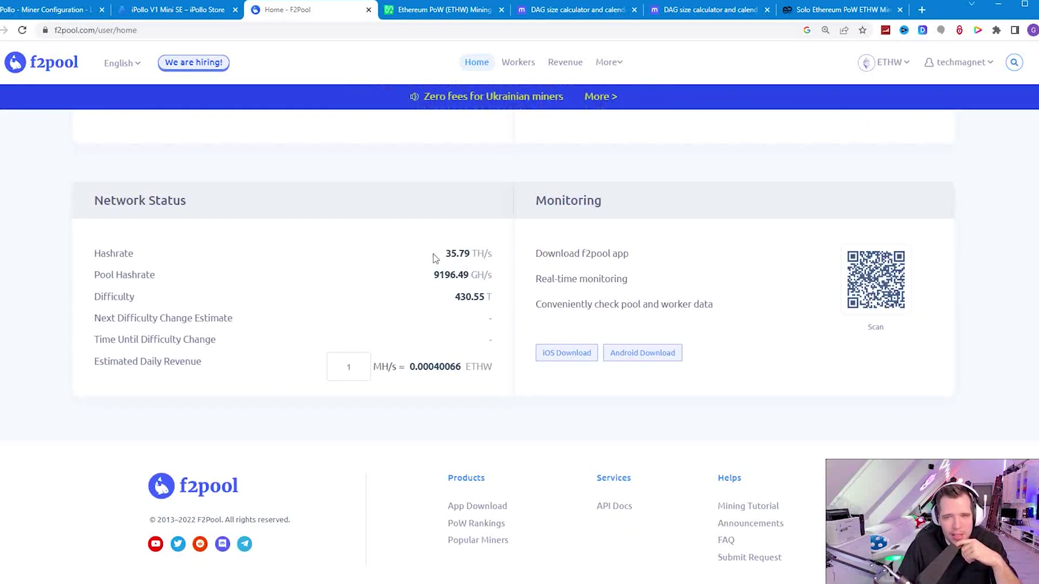
scroll(433, 255, "up", 15)
left_click(470, 15)
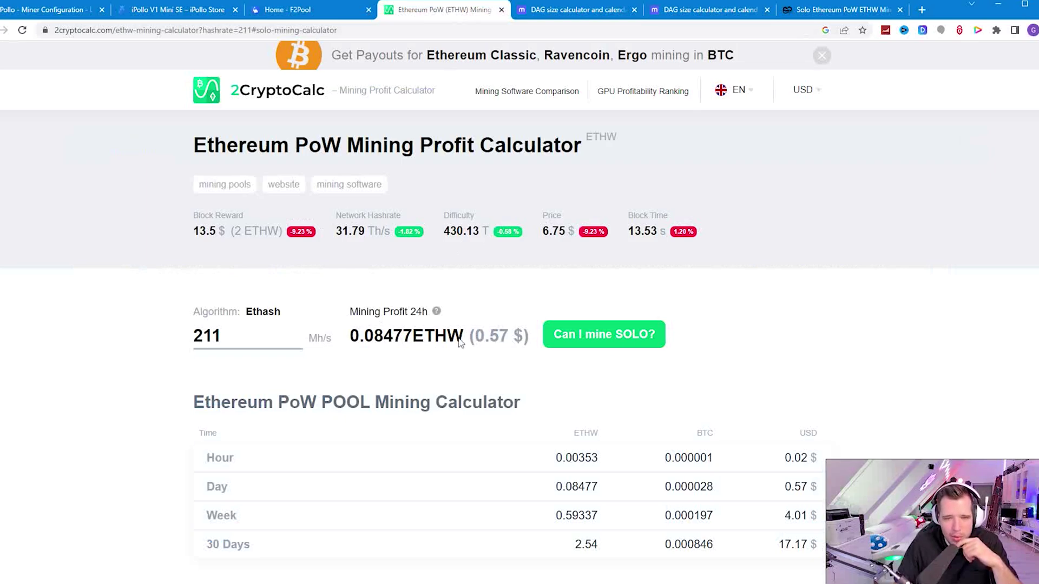
Step: Review the 211 MH/s ETHW estimate: about 0.085 ETHW ($0.57) daily and 2.54 ETHW monthly
left_click_drag(328, 337, 355, 339)
left_click(406, 352)
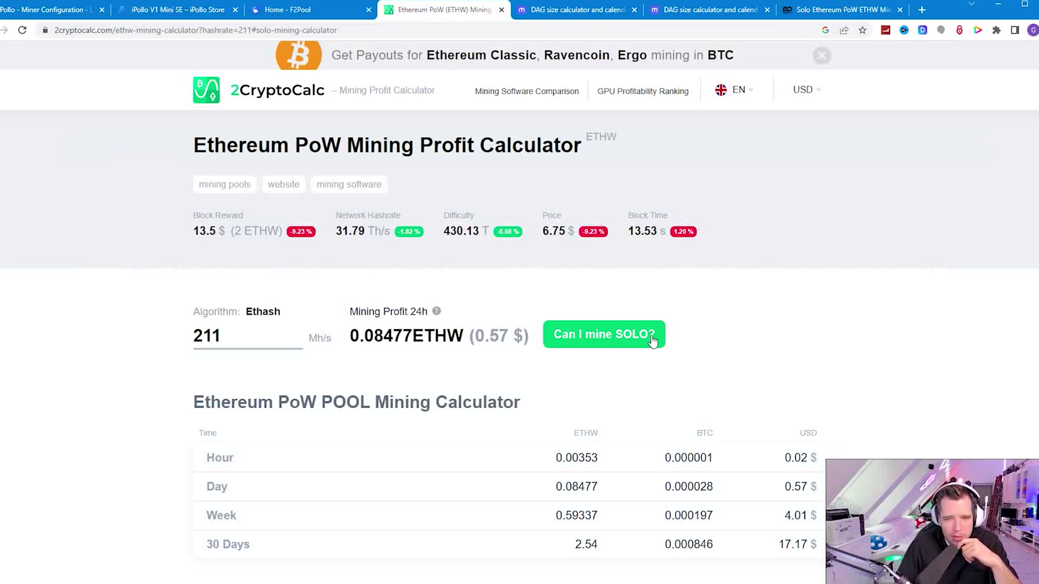
scroll(611, 349, "down", 4)
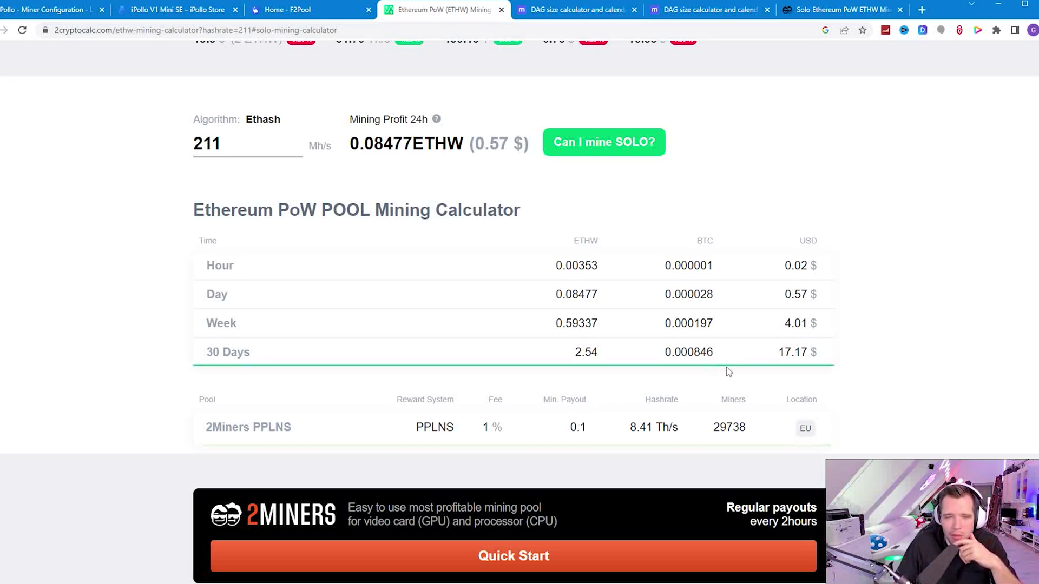
scroll(741, 376, "up", 3)
Step: Look up the ETHW DAG size on minerstat, then scroll 2Miners' ETHW solo pool stats down to its blocks
left_click(595, 13)
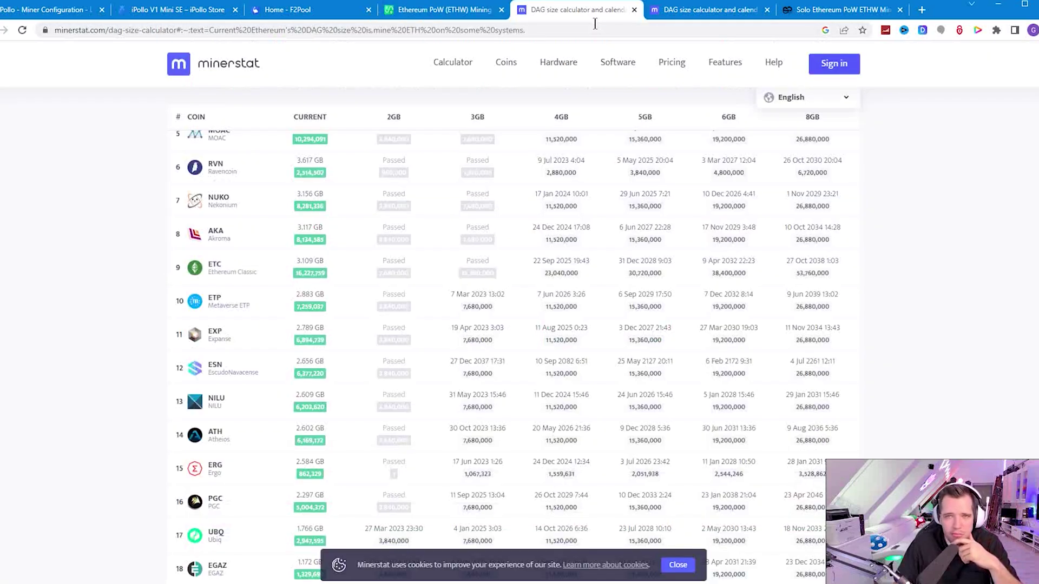
scroll(531, 183, "up", 7)
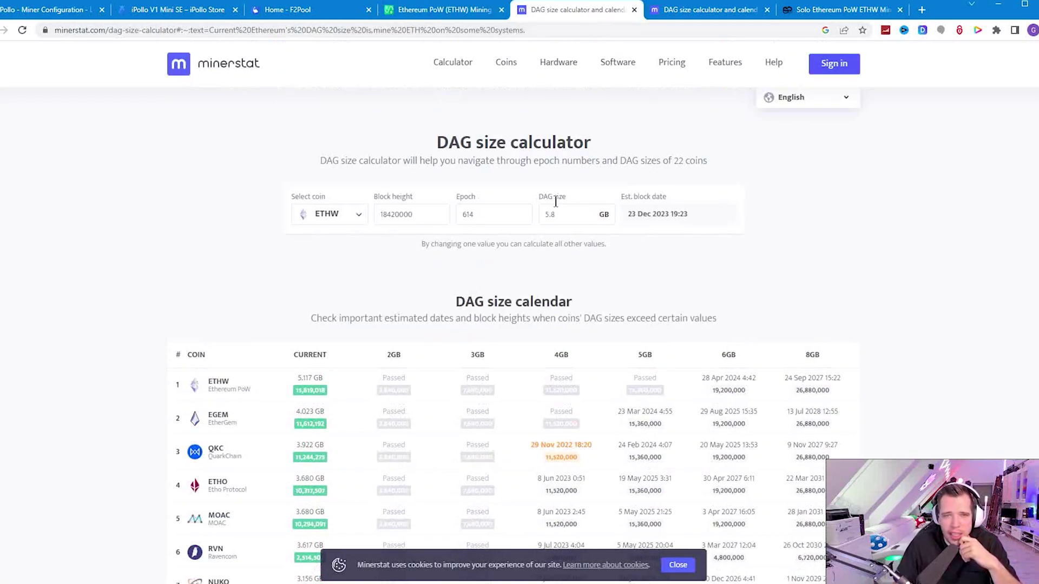
left_click(833, 10)
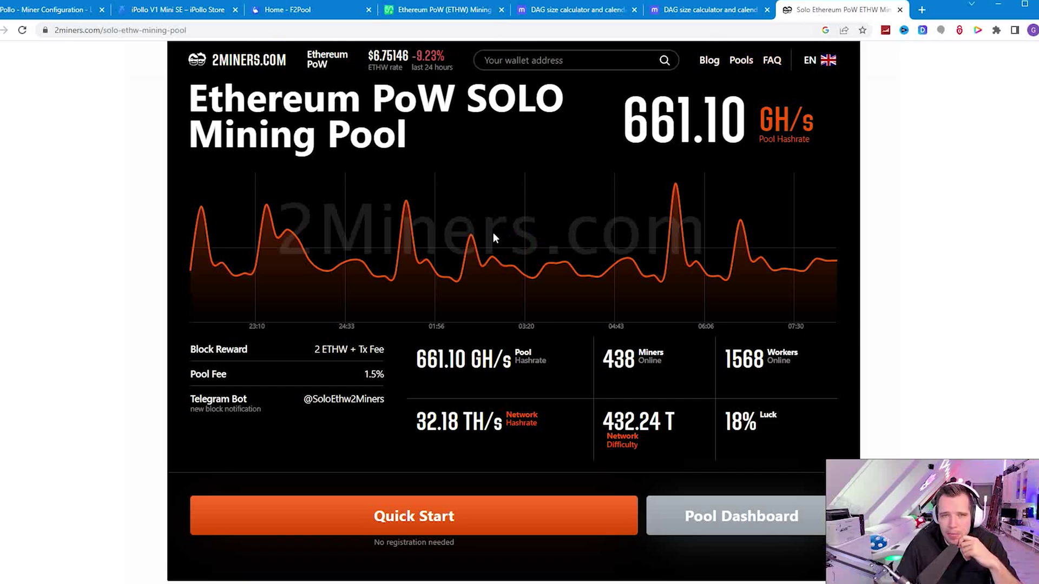
left_click_drag(493, 238, 478, 165)
left_click(391, 139)
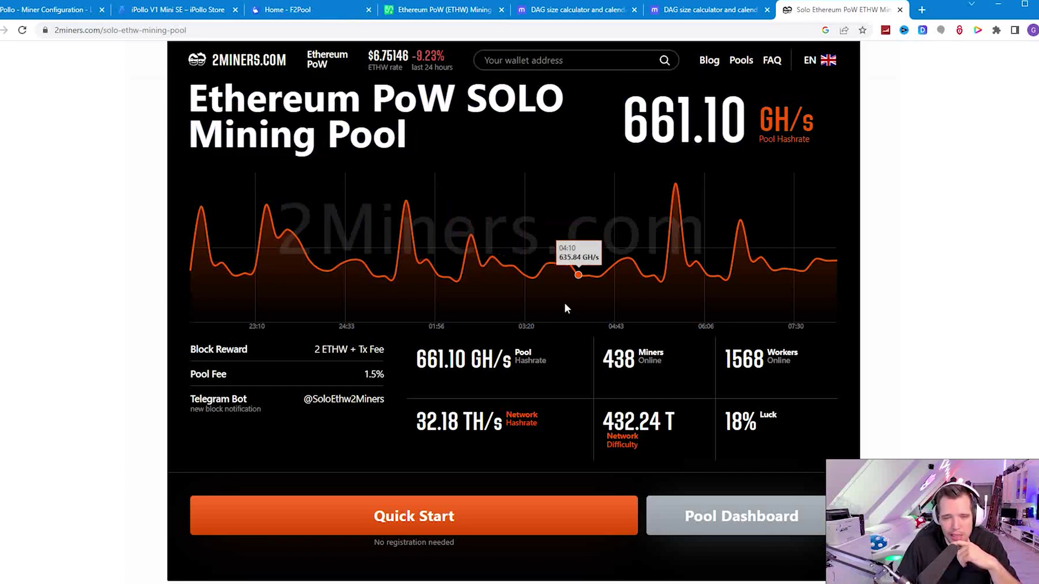
scroll(531, 296, "down", 2)
scroll(311, 225, "down", 10)
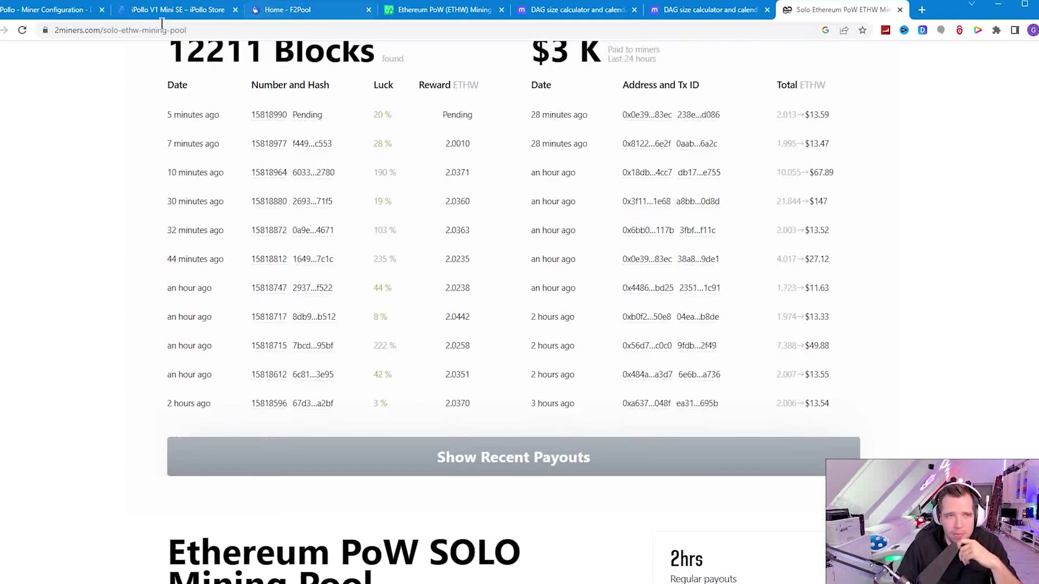
left_click(73, 14)
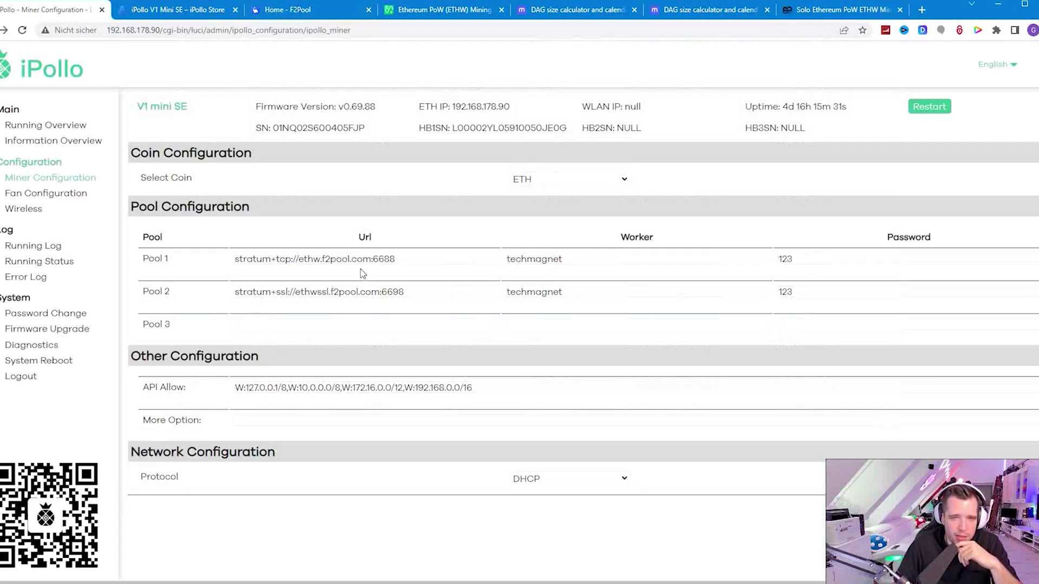
Step: Highlight the 'stratum+tcp://ethw.' F2Pool part of the Pool 1 URL, then bring up the V1 Mini SE store page
left_click_drag(330, 260, 231, 249)
left_click(322, 260)
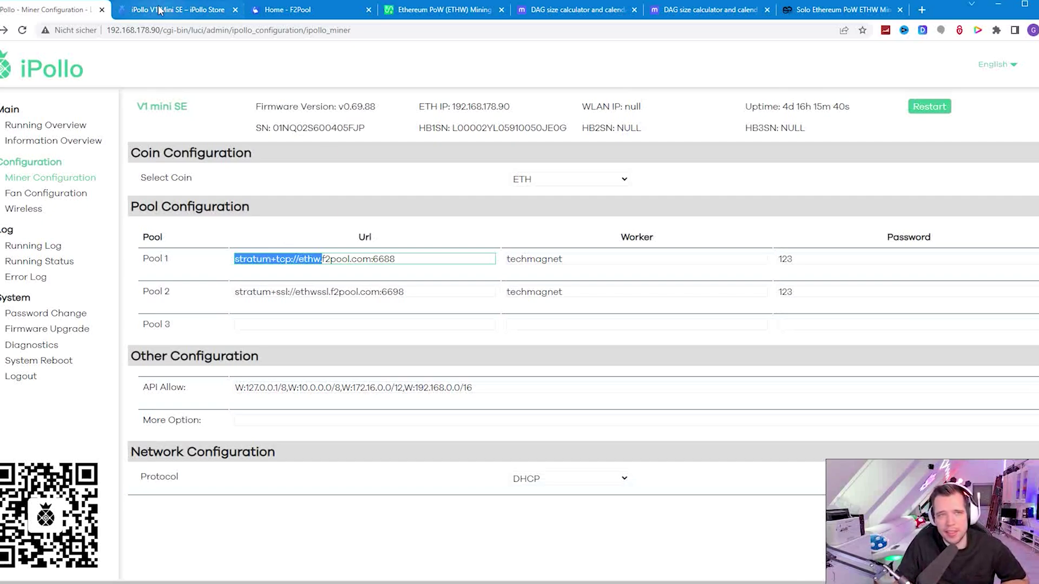
mouse_move(160, 9)
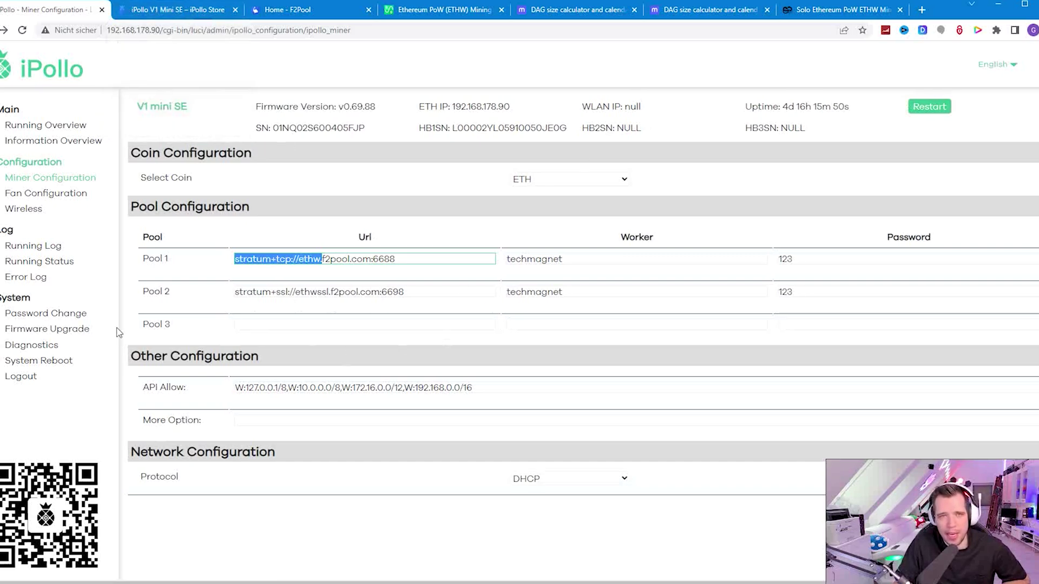
left_click(197, 9)
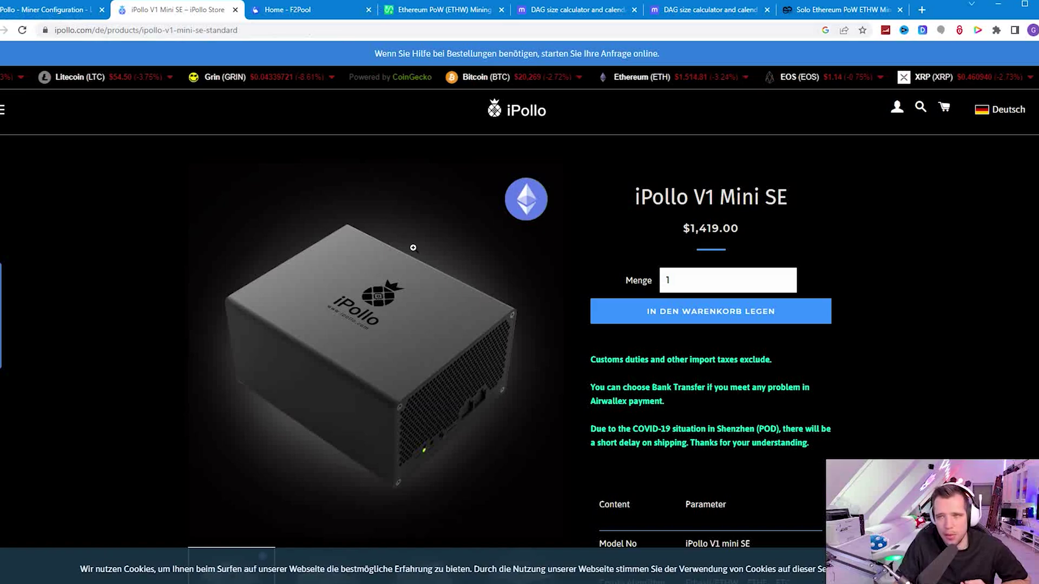
Step: Scroll the iPollo V1 Mini SE listing and dismiss its cookie notice
scroll(116, 303, "down", 10)
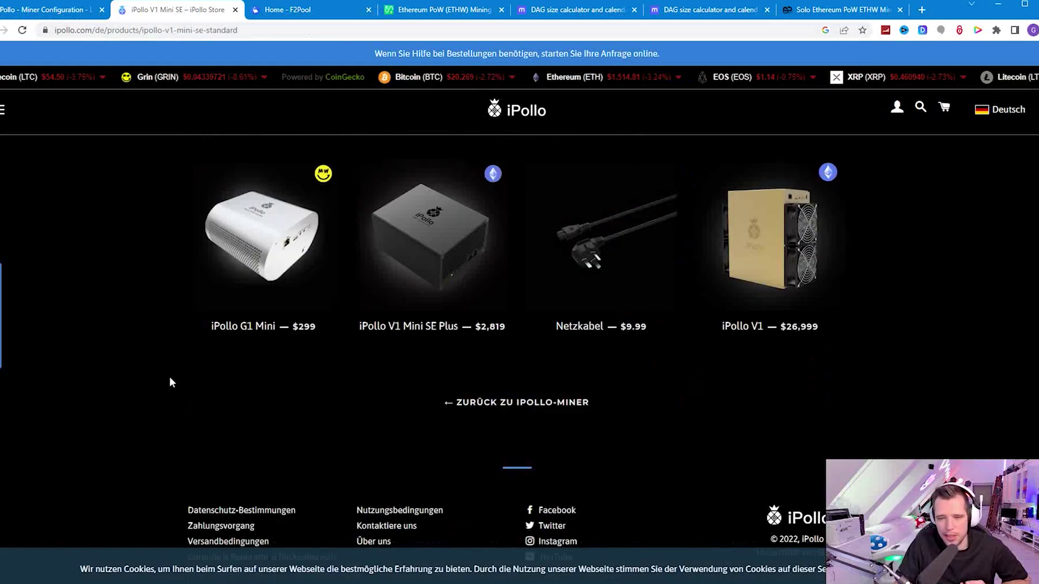
left_click(913, 573)
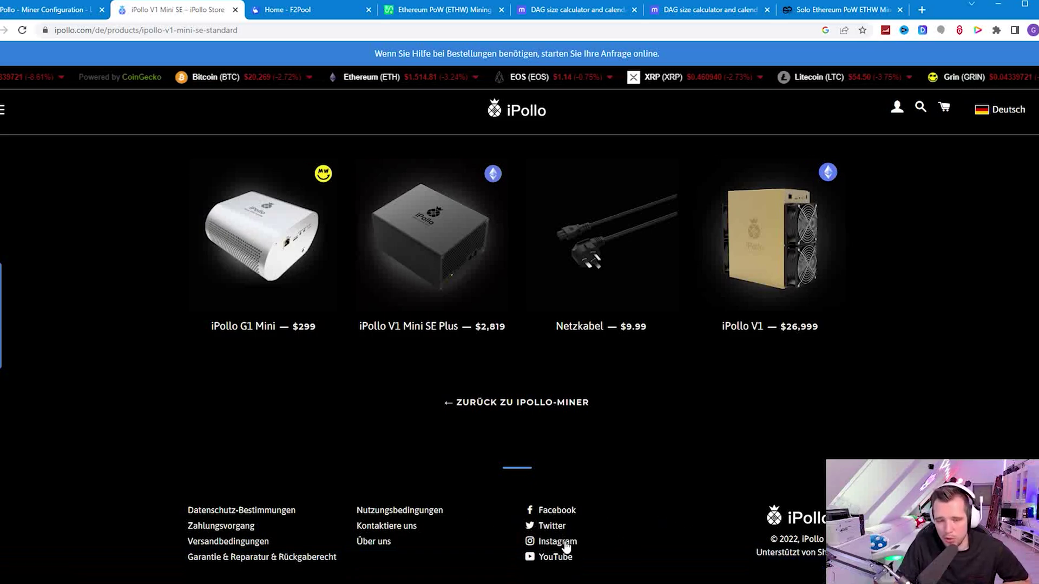
scroll(193, 336, "up", 20)
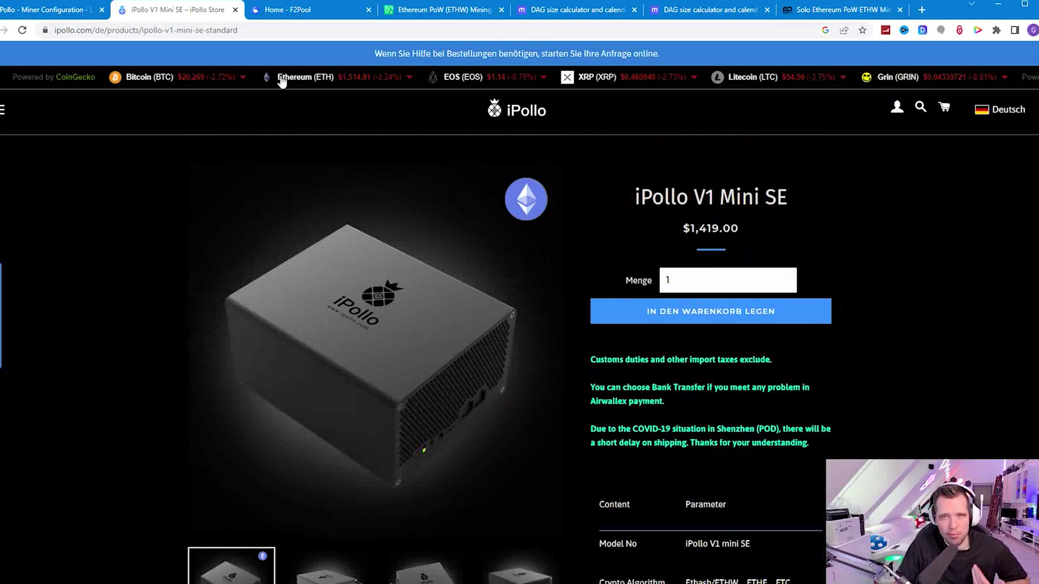
left_click(47, 10)
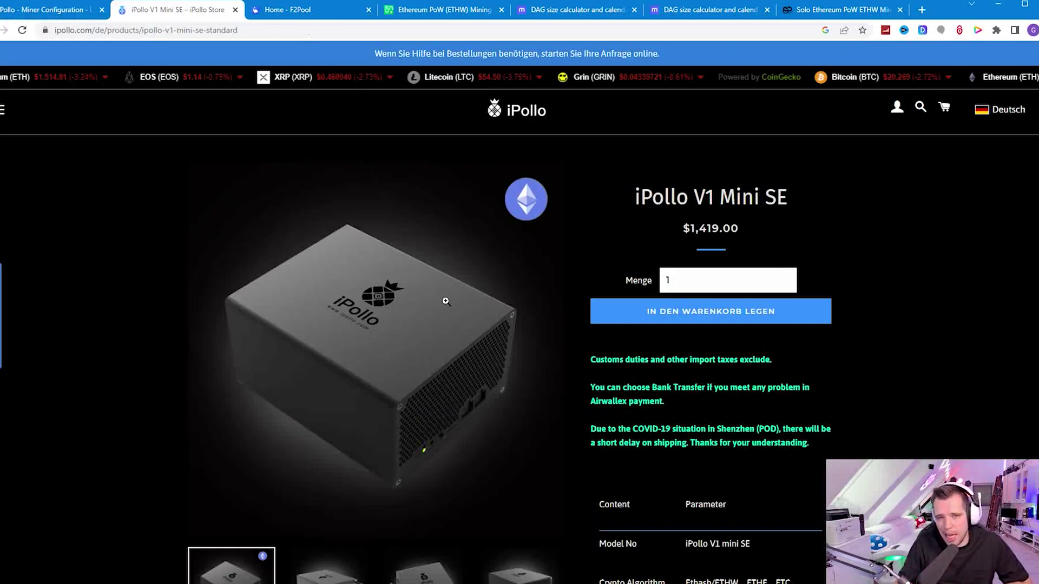
Step: Back on the $1,419 listing, select the COVID-19 shipping-delay sentence, then move to F2Pool
left_click(173, 9)
scroll(448, 295, "down", 2)
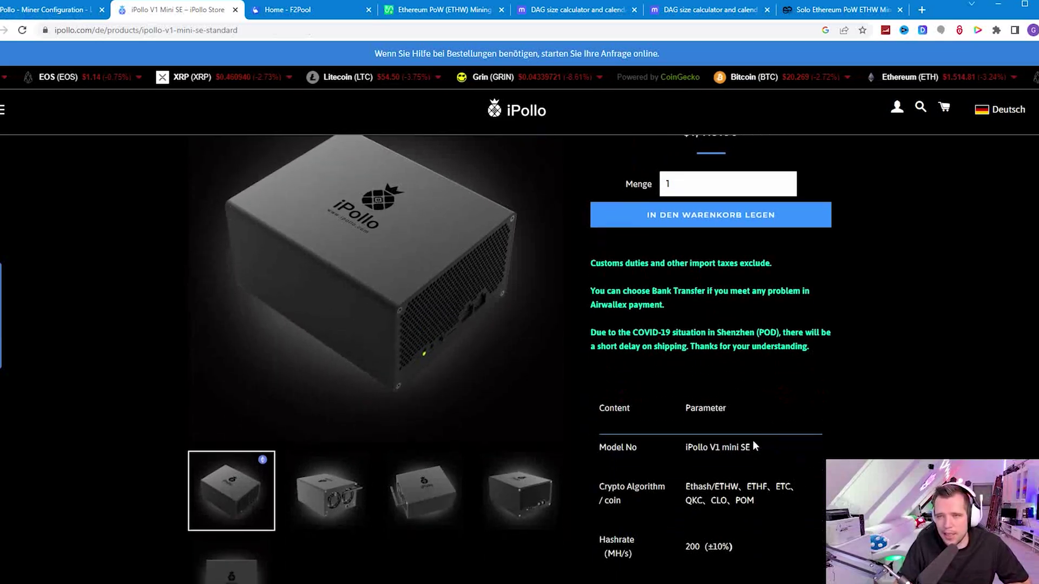
scroll(753, 444, "up", 2)
scroll(741, 454, "down", 2)
scroll(733, 458, "up", 2)
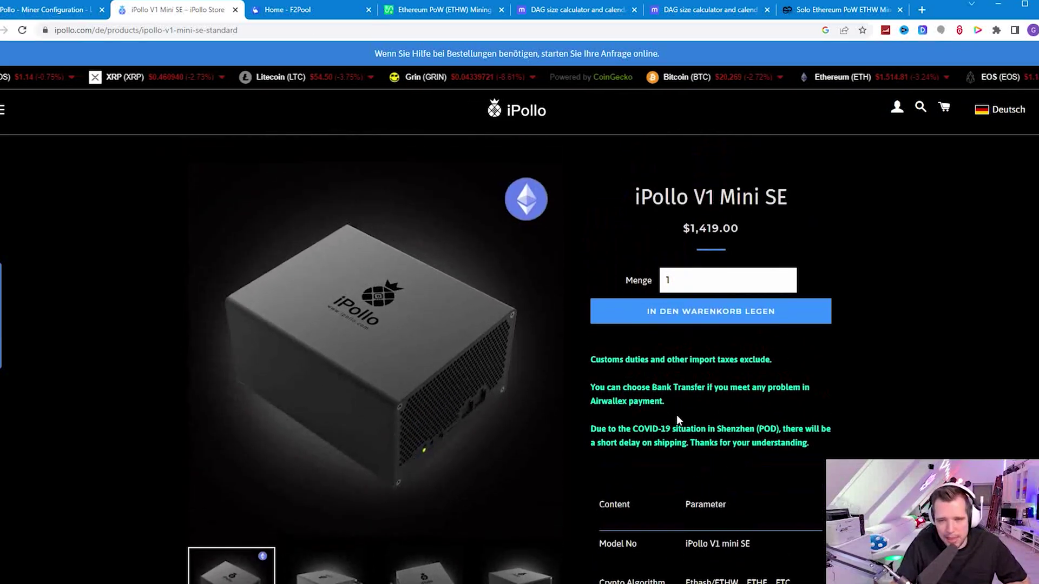
scroll(676, 414, "down", 2)
left_click_drag(610, 332, 749, 359)
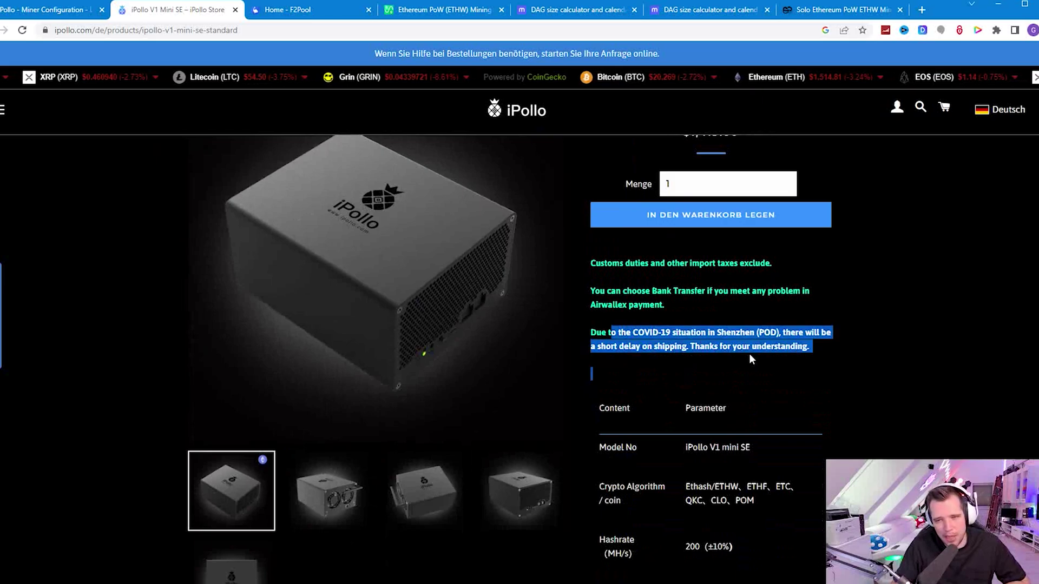
scroll(733, 358, "down", 14)
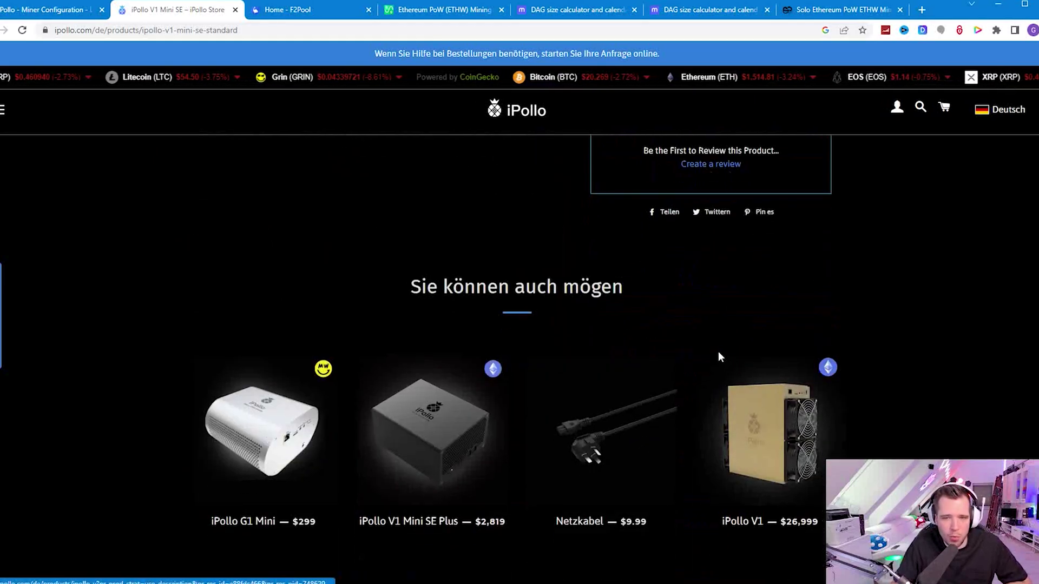
scroll(719, 355, "down", 4)
scroll(650, 368, "up", 20)
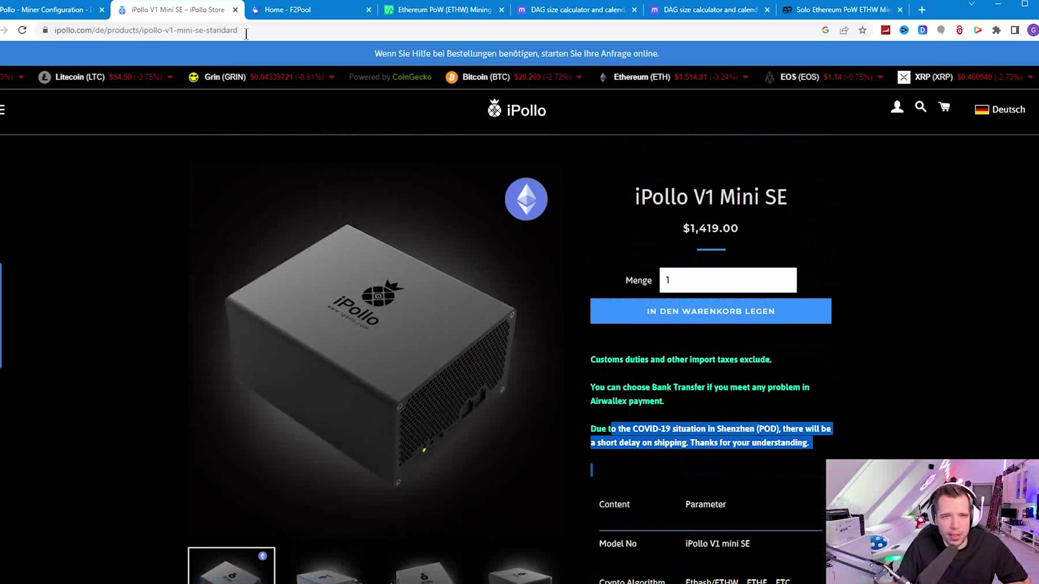
left_click(292, 10)
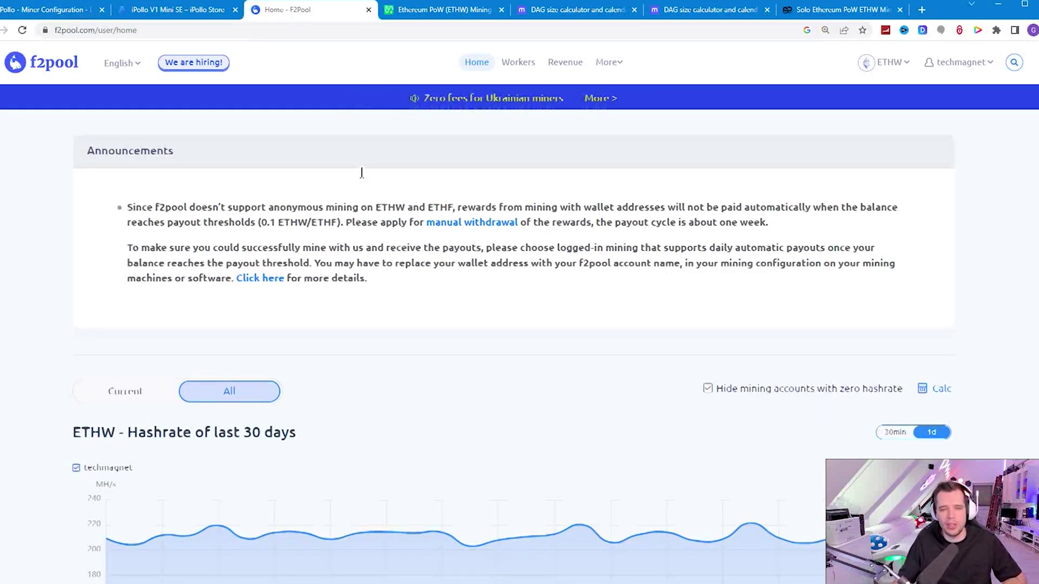
Step: Check F2Pool's 208.58 MH/s 24h hashrate and ETHW revenue: 0.0824 yesterday, 2.83 total
scroll(740, 363, "down", 12)
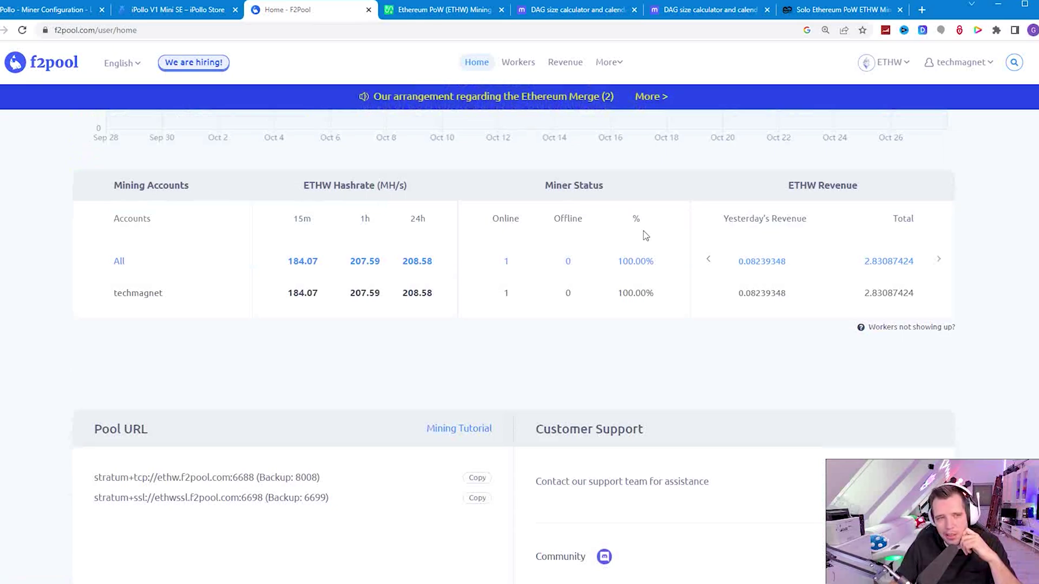
left_click(844, 10)
scroll(355, 193, "up", 3)
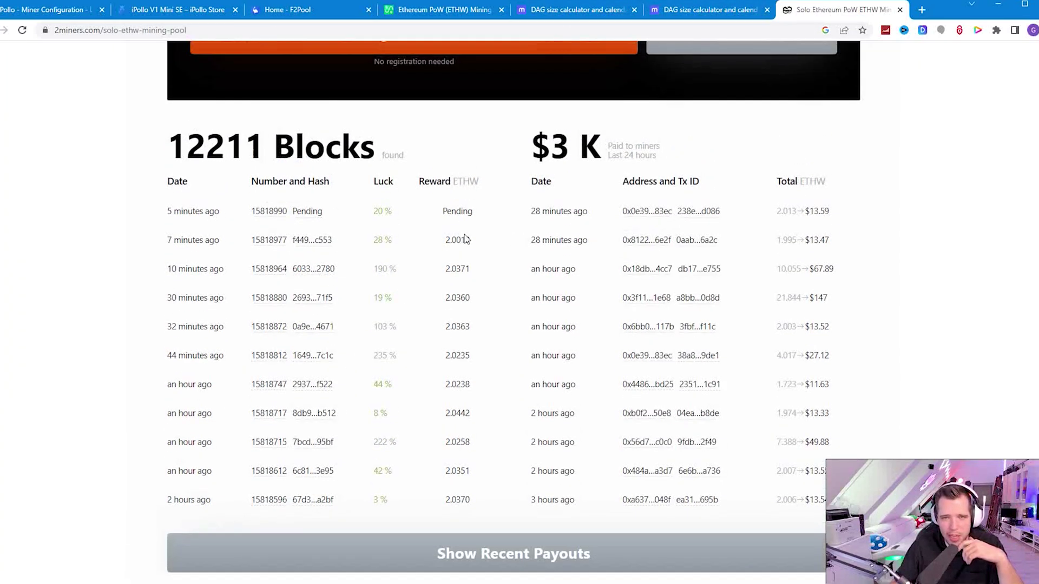
scroll(177, 185, "up", 6)
key("alt+Left")
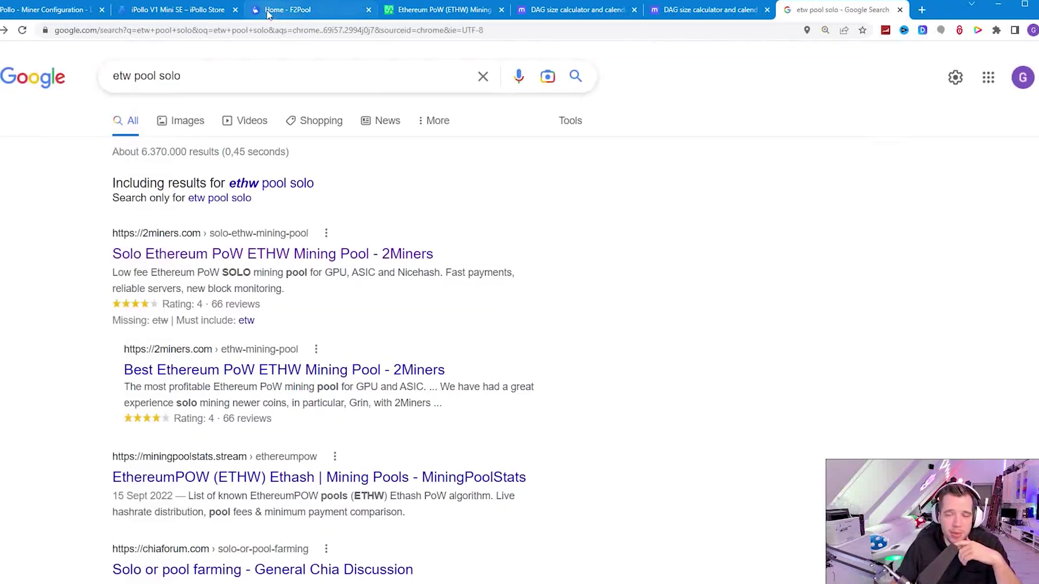
left_click(324, 11)
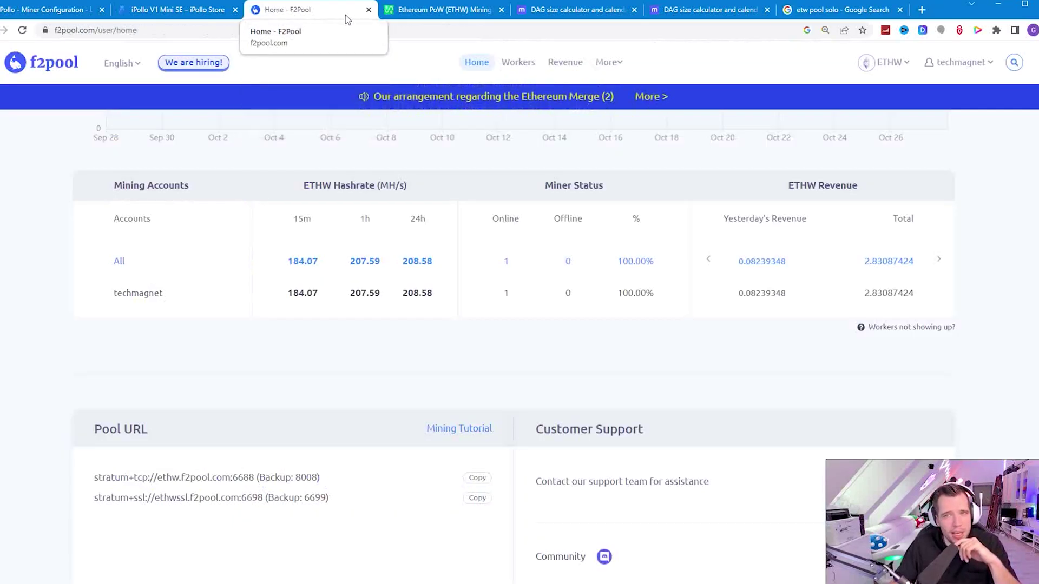
Step: Scroll the V1 Mini SE specs (200 MH/s, 116 W, 5.8 GB memory) and enlarge the product photo
left_click(83, 14)
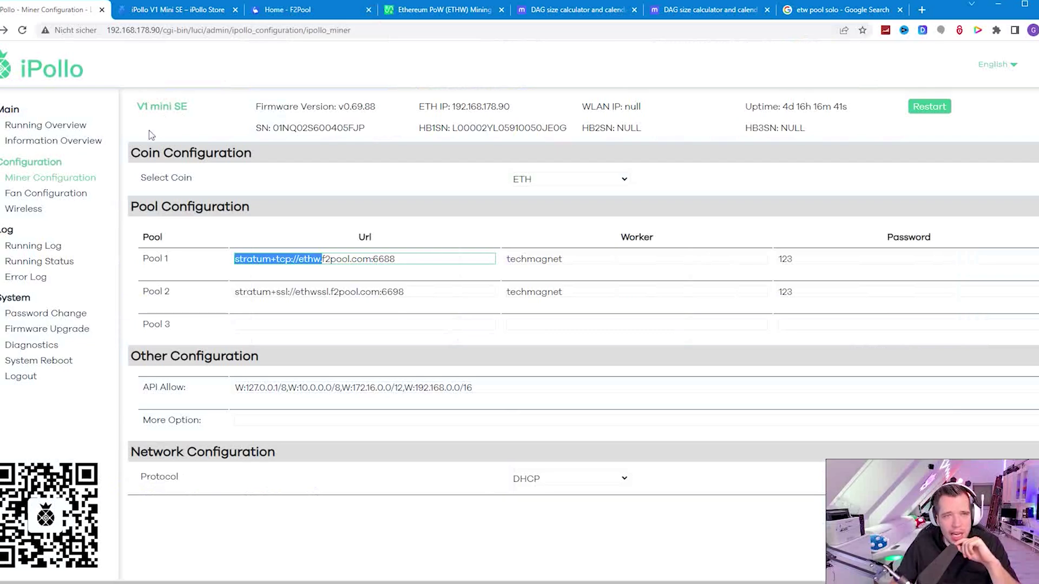
left_click(157, 10)
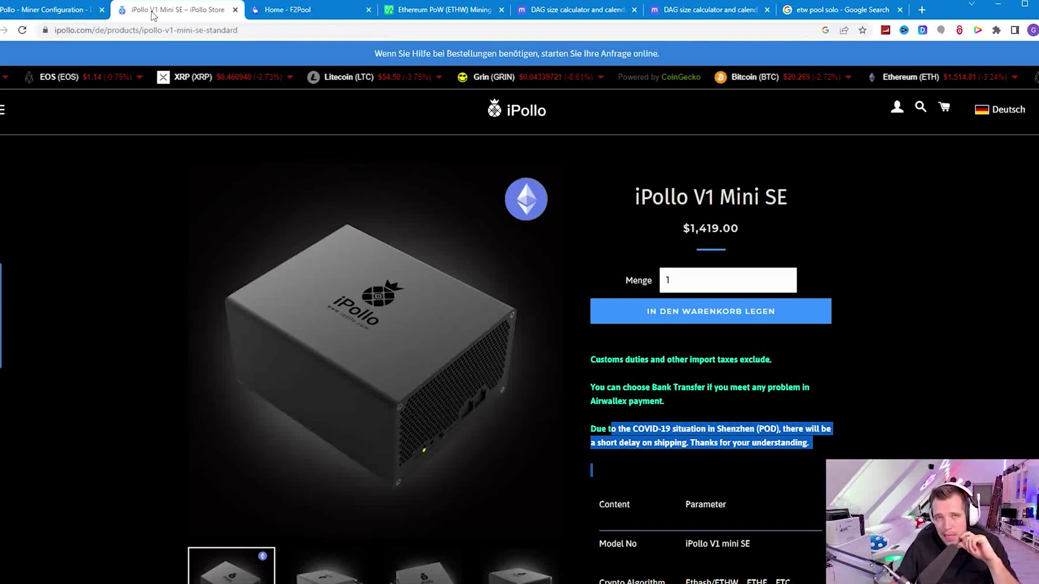
scroll(499, 294, "down", 8)
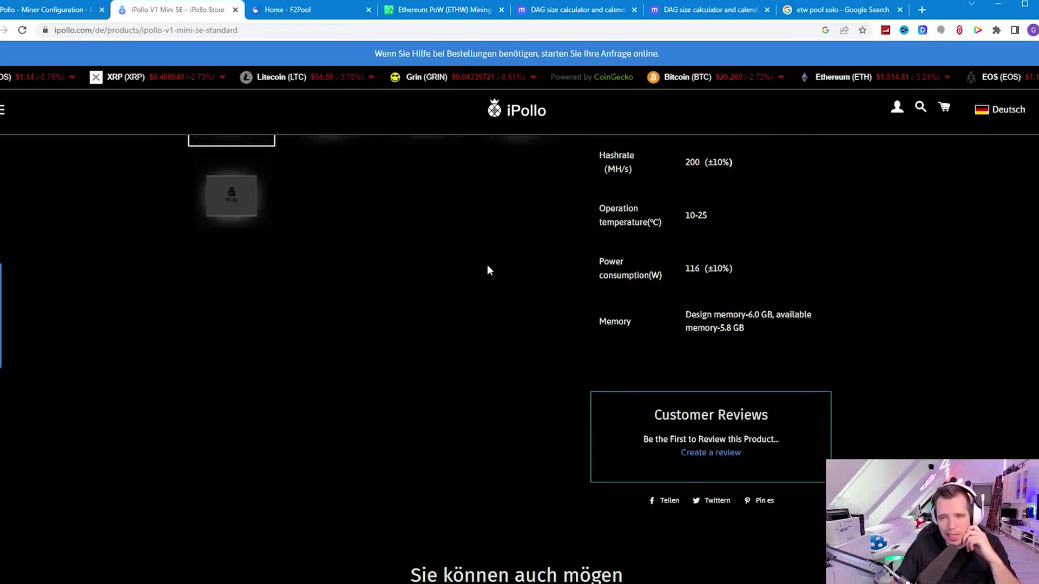
scroll(595, 267, "down", 7)
scroll(584, 264, "up", 14)
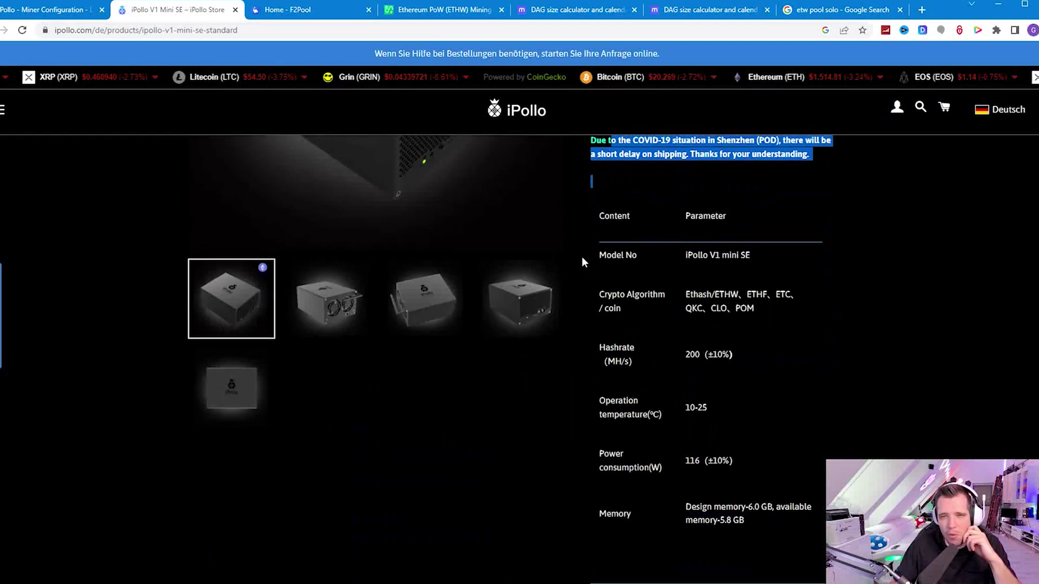
left_click(357, 255)
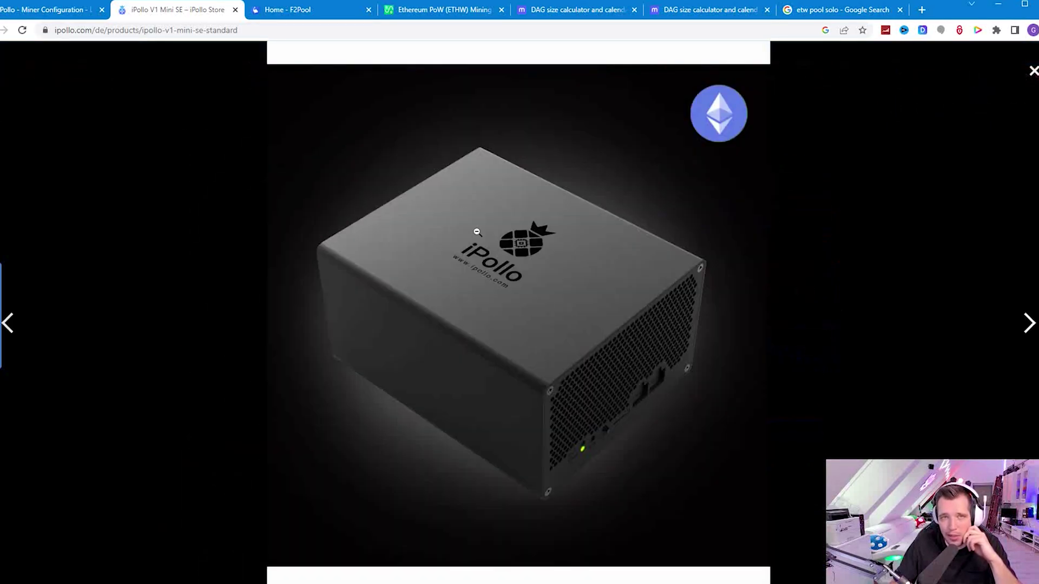
left_click(51, 11)
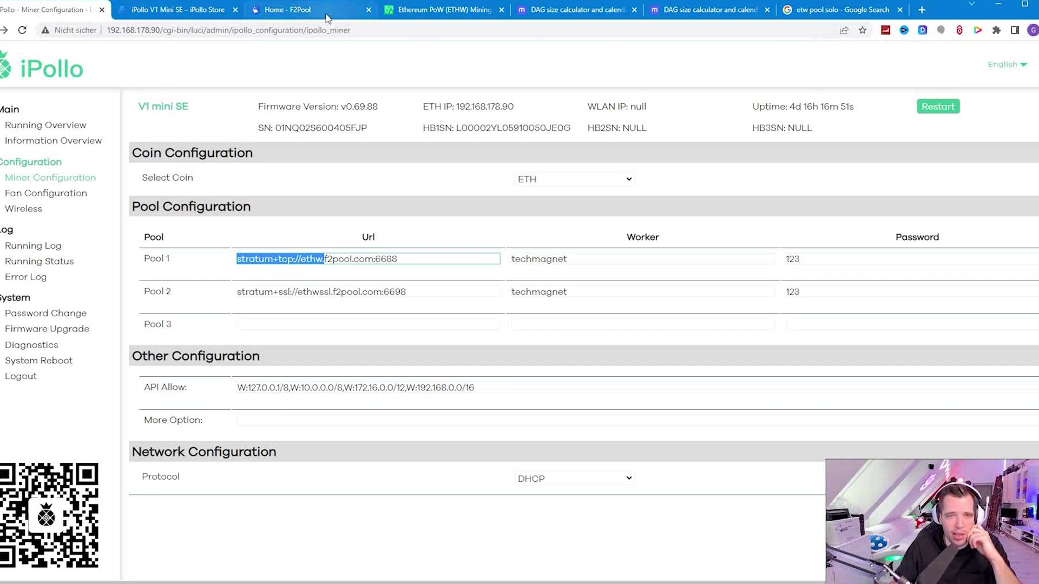